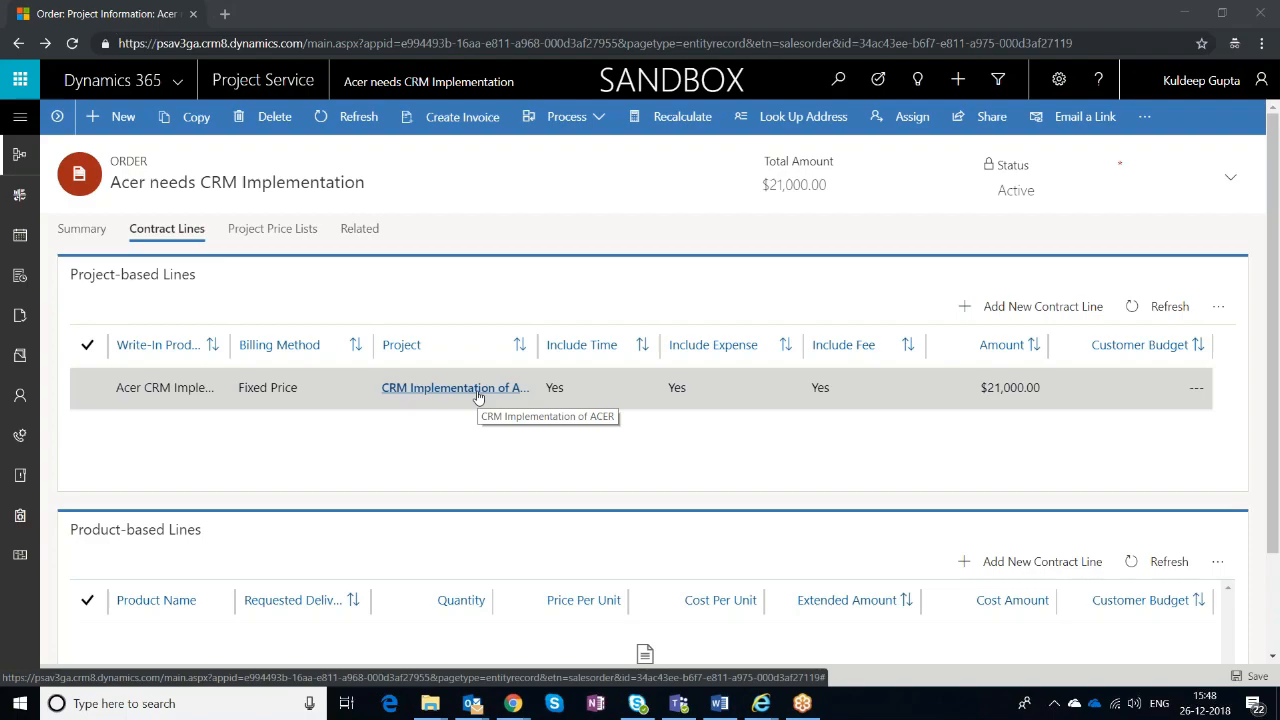
# Step: Open the CRM Implementation of ACER project from the order's contract line and show its schedule
pyautogui.click(478, 397)
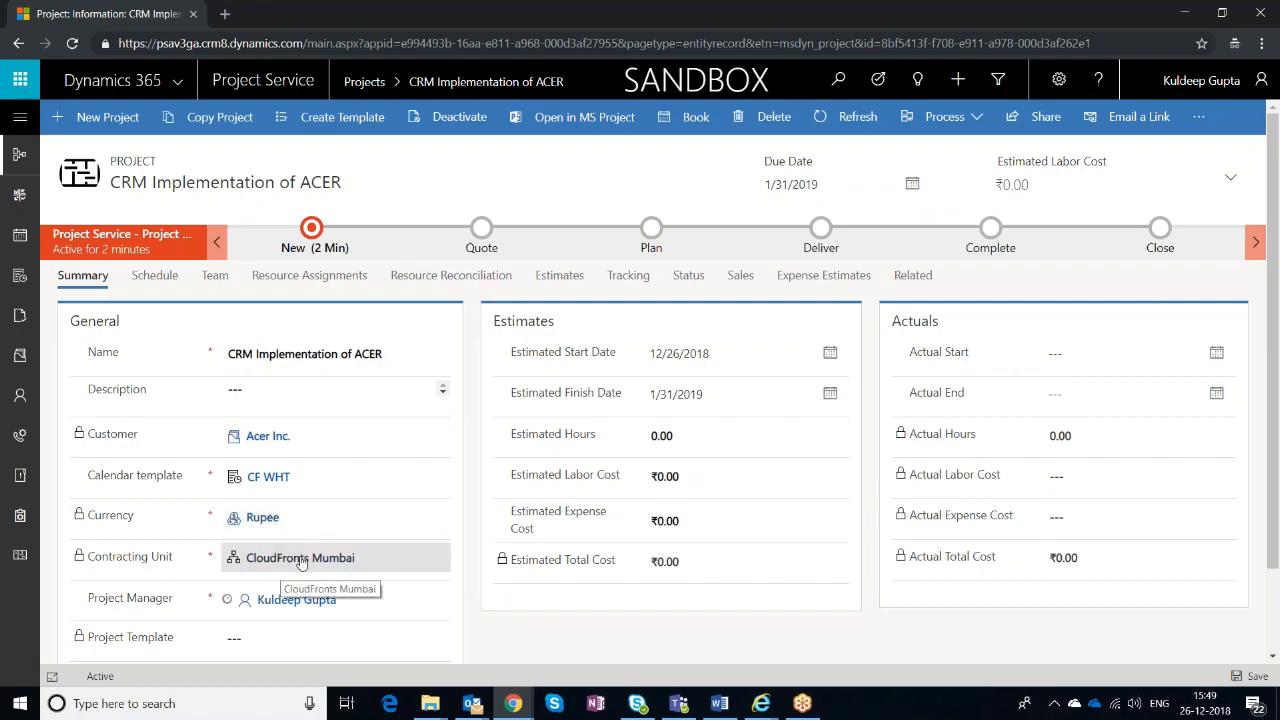
pyautogui.click(292, 598)
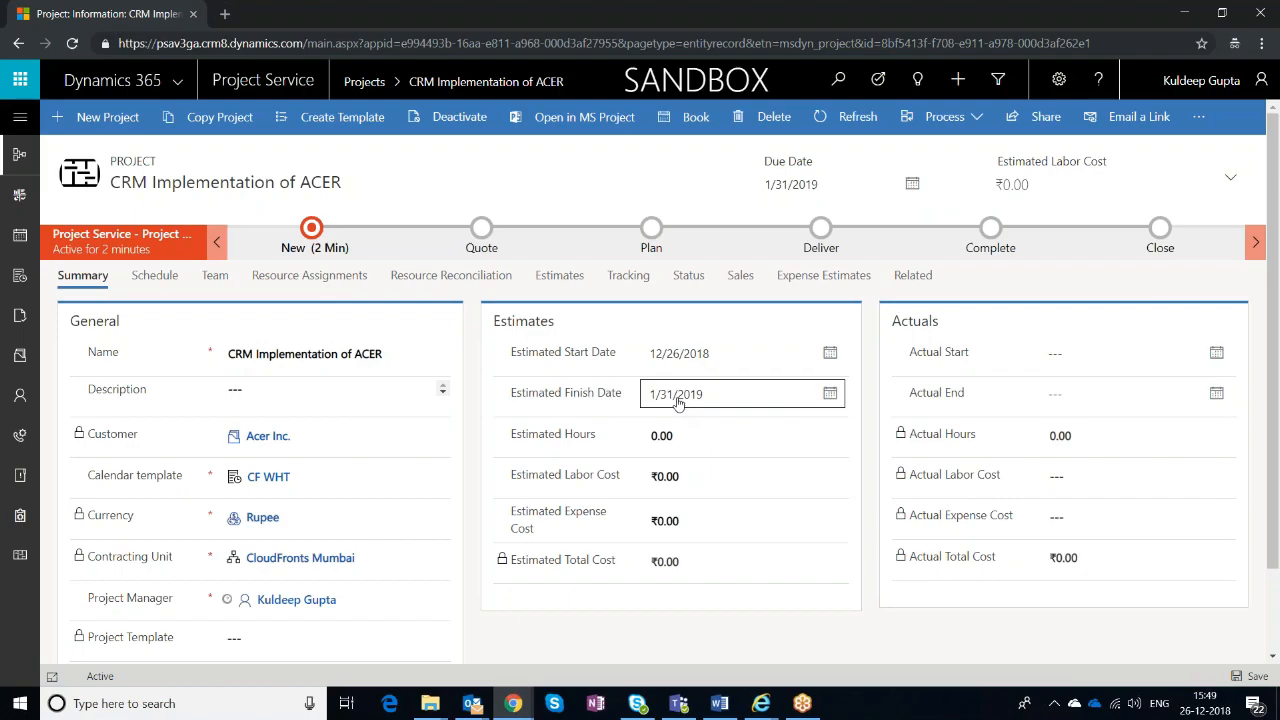
pyautogui.click(165, 277)
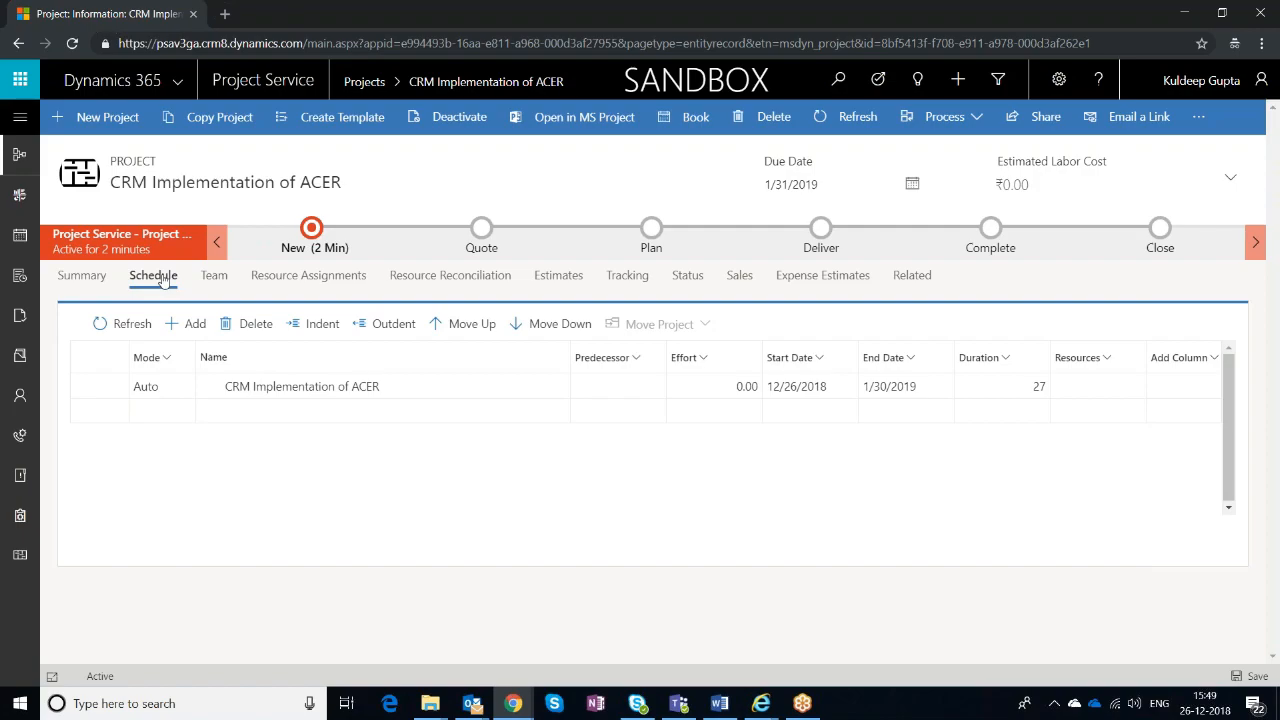
# Step: Add a Designing task to the project schedule with an effort of 150 hours
pyautogui.click(290, 418)
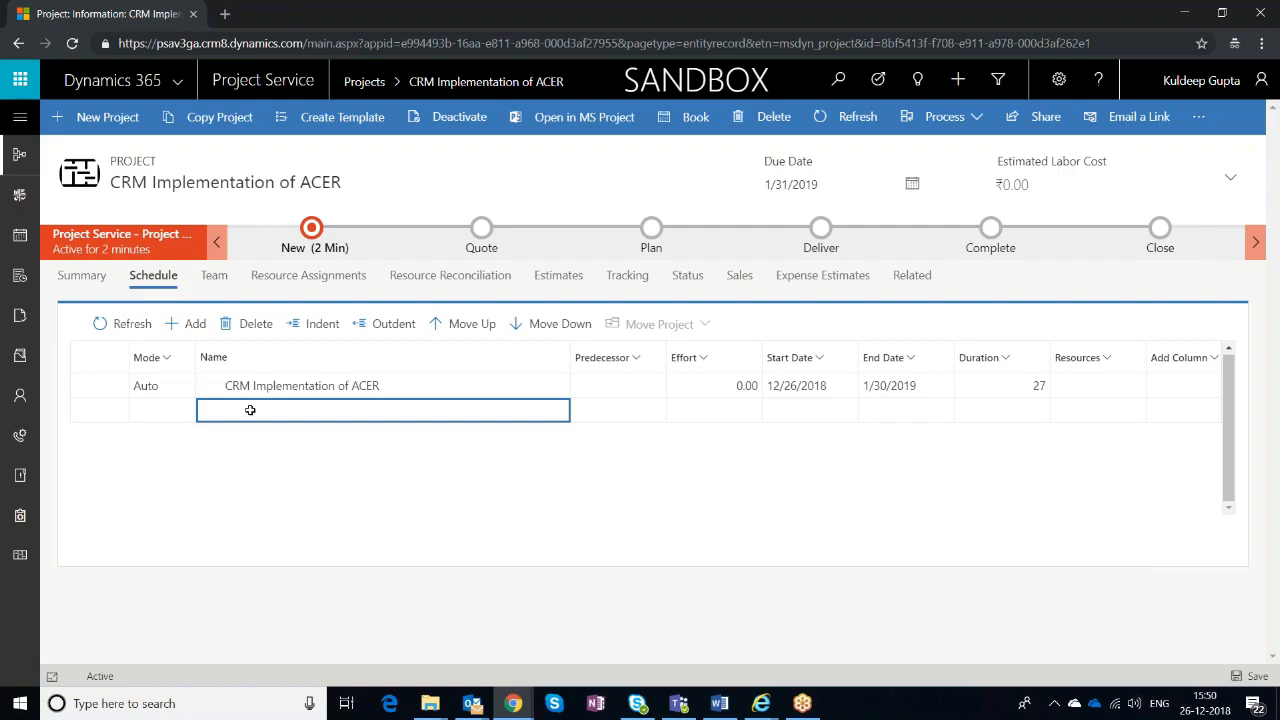
pyautogui.write('Designing')
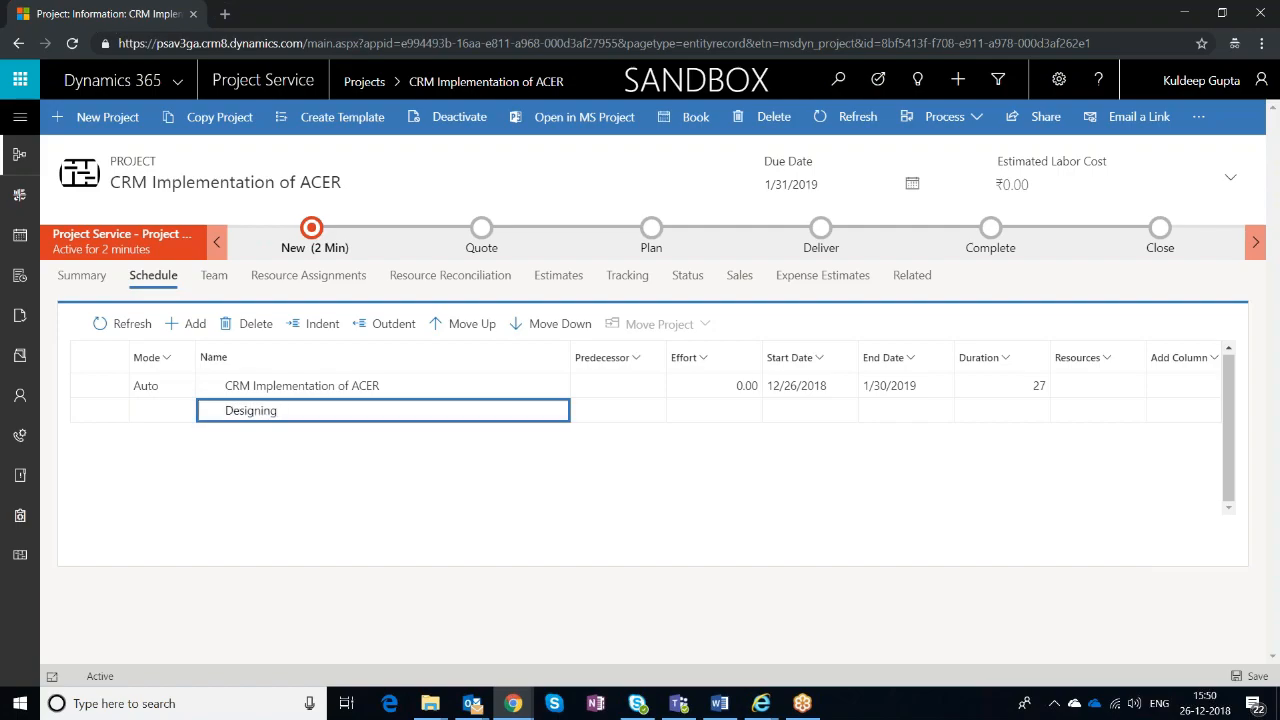
pyautogui.press('Tab')
pyautogui.press('Tab')
pyautogui.write('150')
pyautogui.press('Tab')
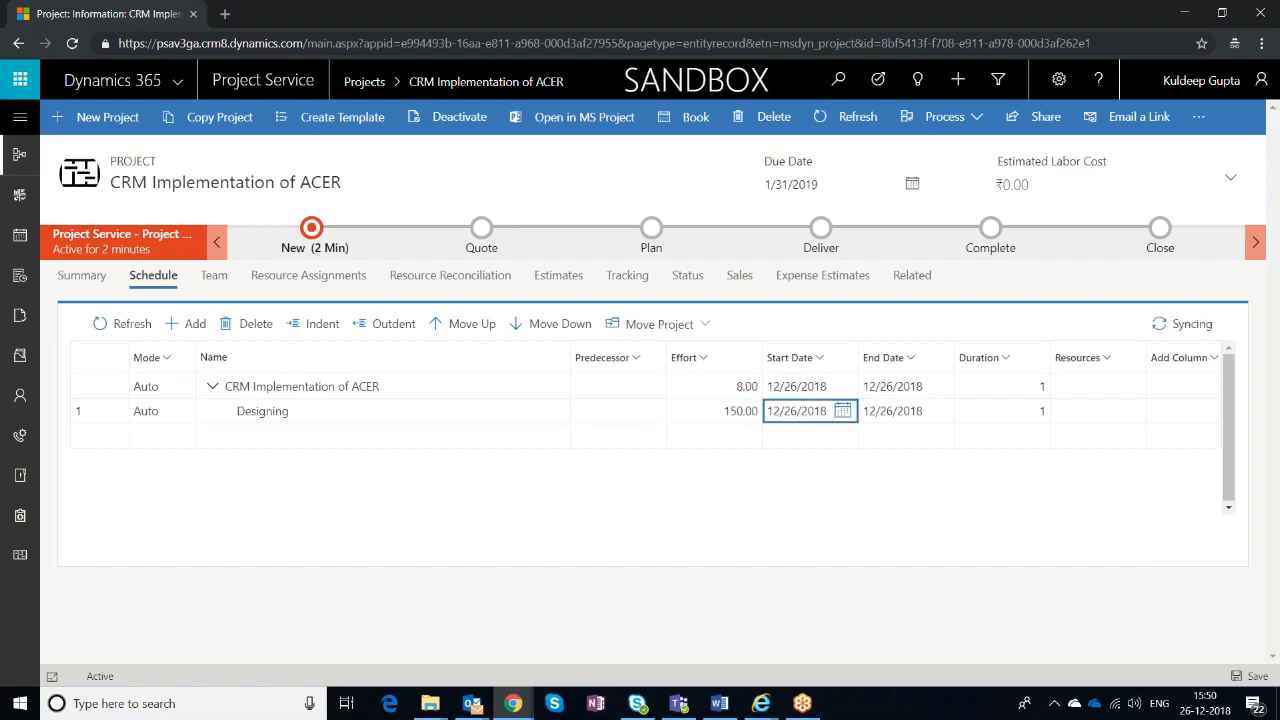
# Step: Add a Development task below Designing with an effort of 200 hours
pyautogui.click(334, 443)
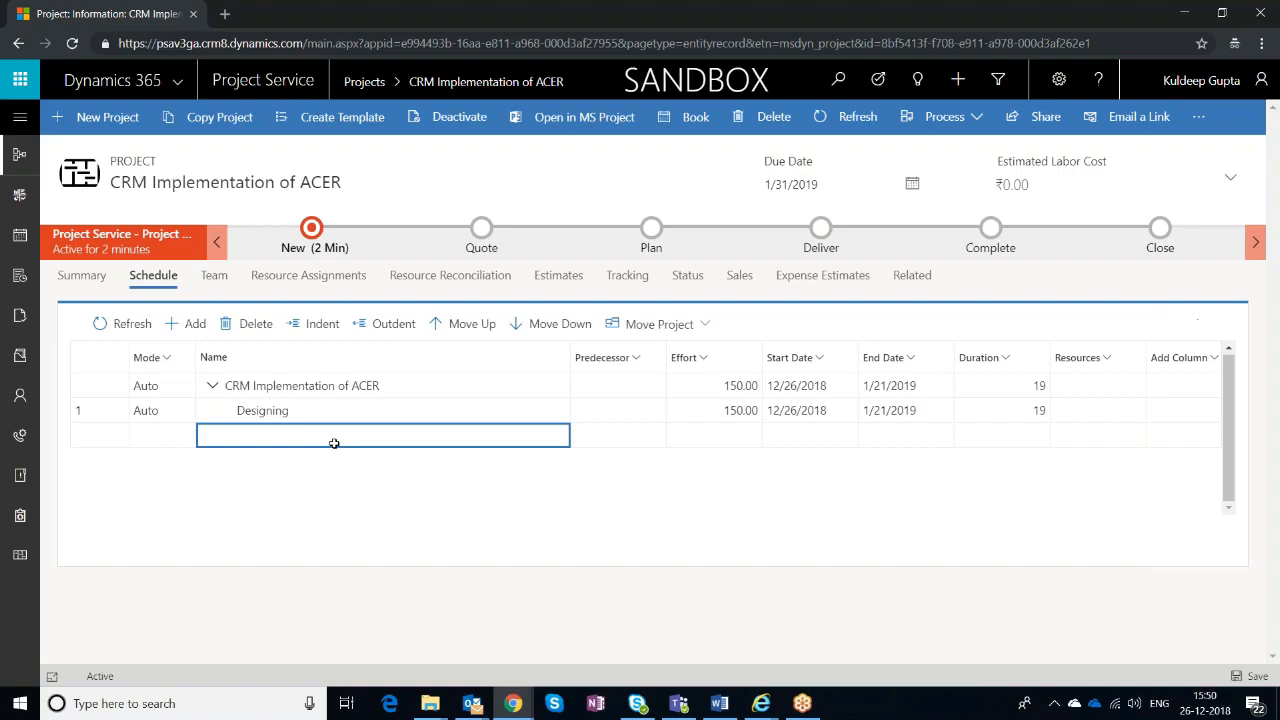
pyautogui.write('Devel')
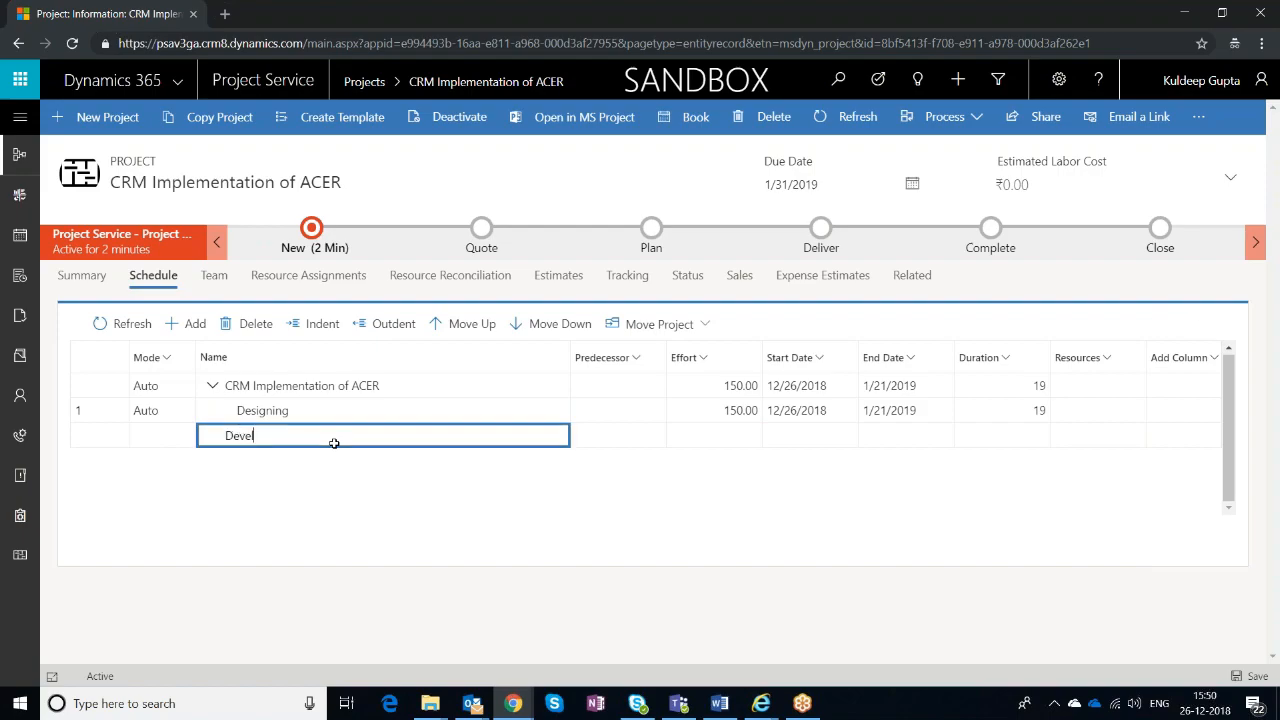
pyautogui.write('opment')
pyautogui.press('Tab')
pyautogui.press('Tab')
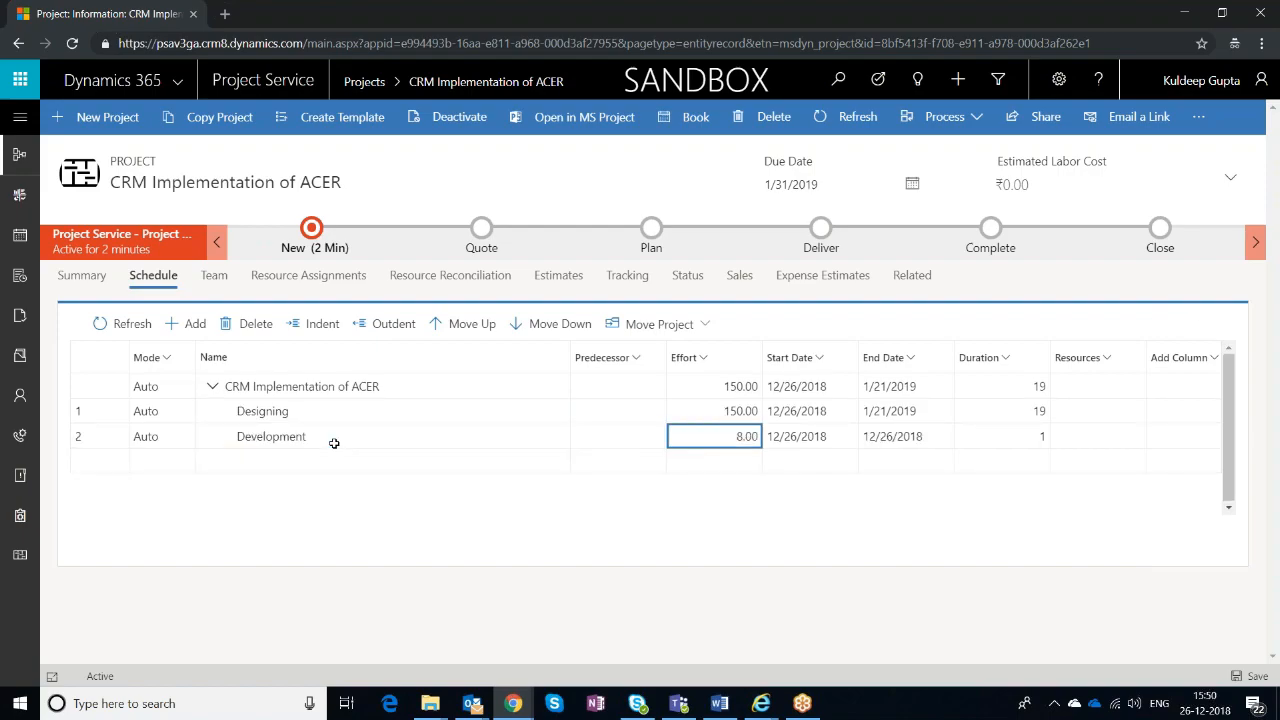
pyautogui.write('200')
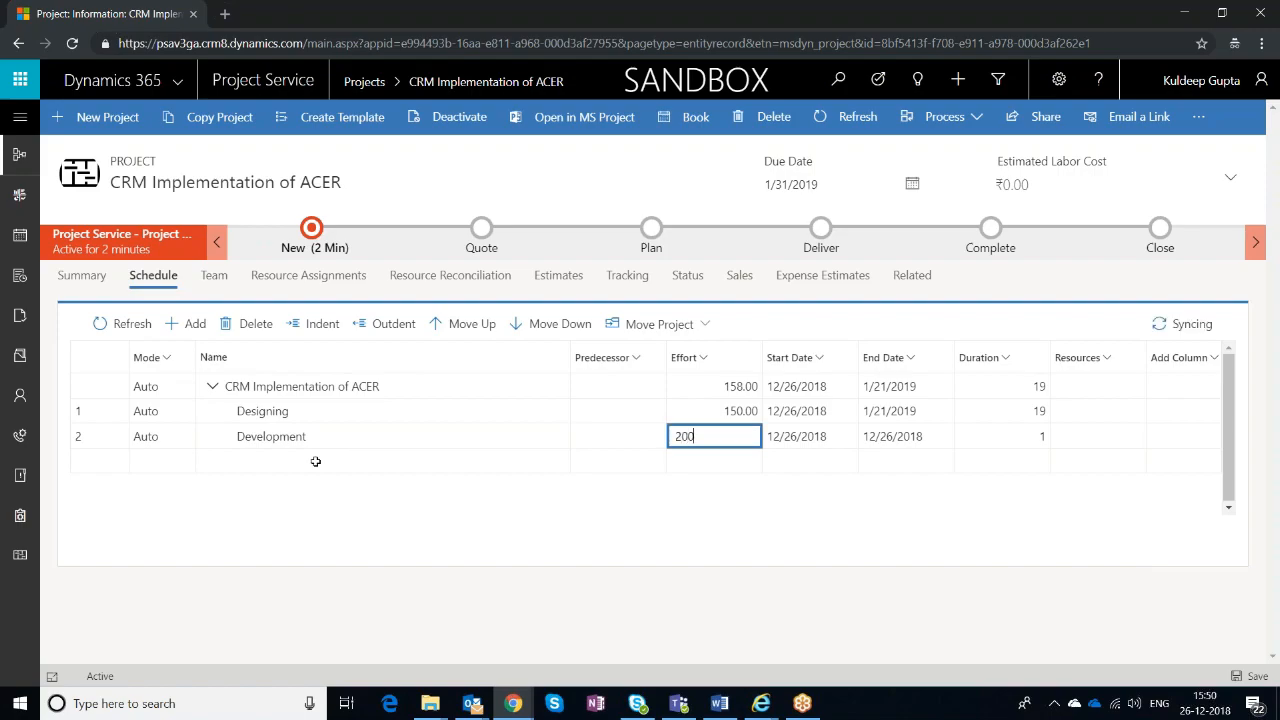
# Step: Add a Unit Testing task below Development with an effort of 50 hours
pyautogui.click(315, 461)
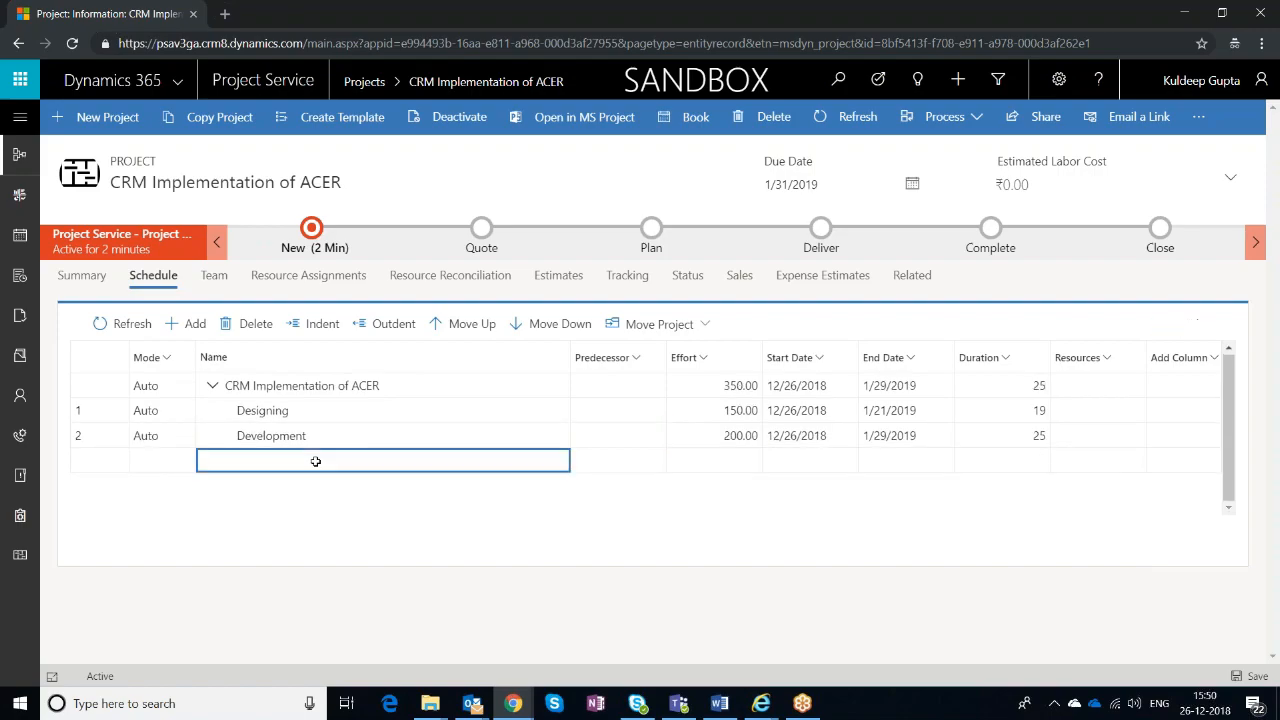
pyautogui.write('Unit ')
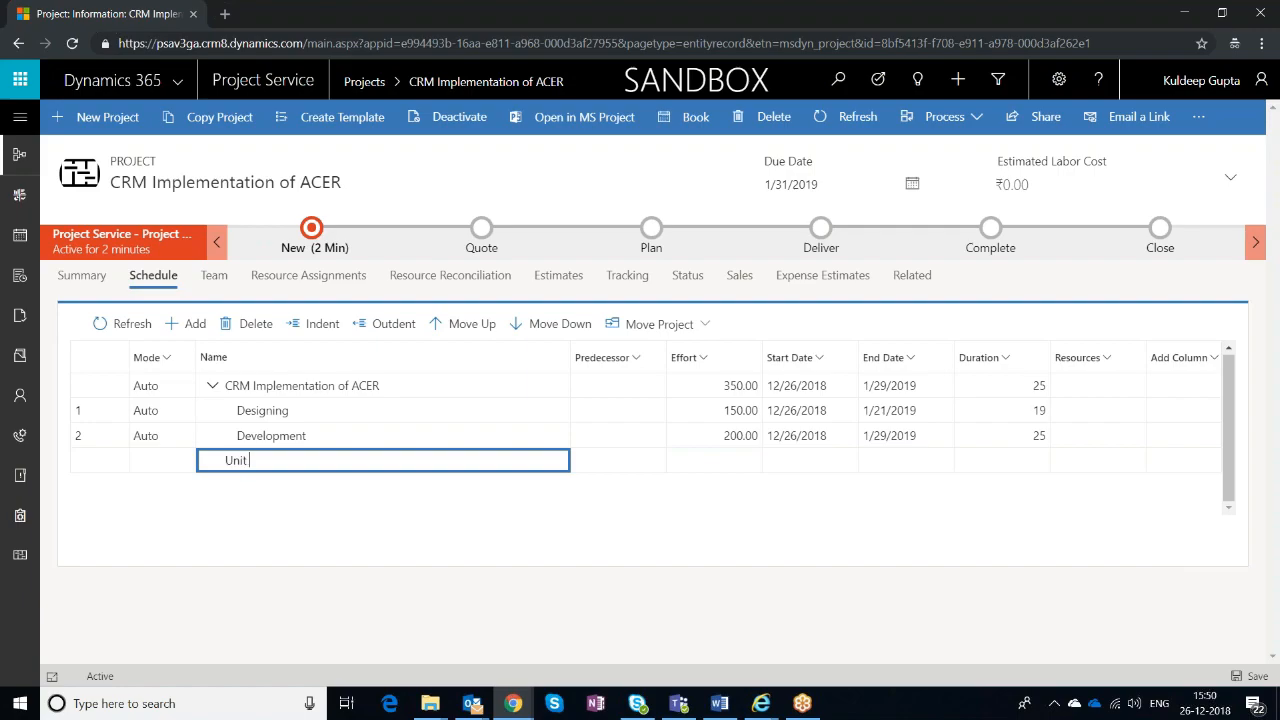
pyautogui.write('Testing')
pyautogui.press('Tab')
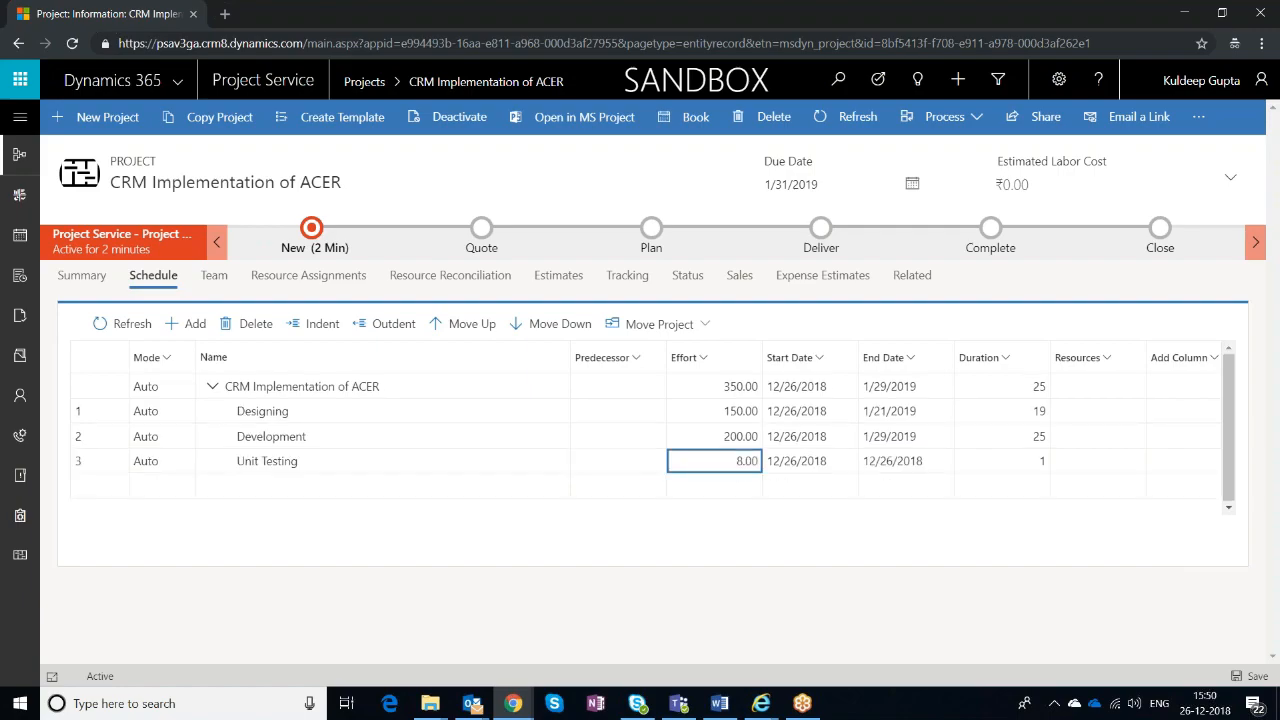
pyautogui.write('50')
# Step: Add a UAT task below Unit Testing with an effort of 50 hours
pyautogui.click(328, 479)
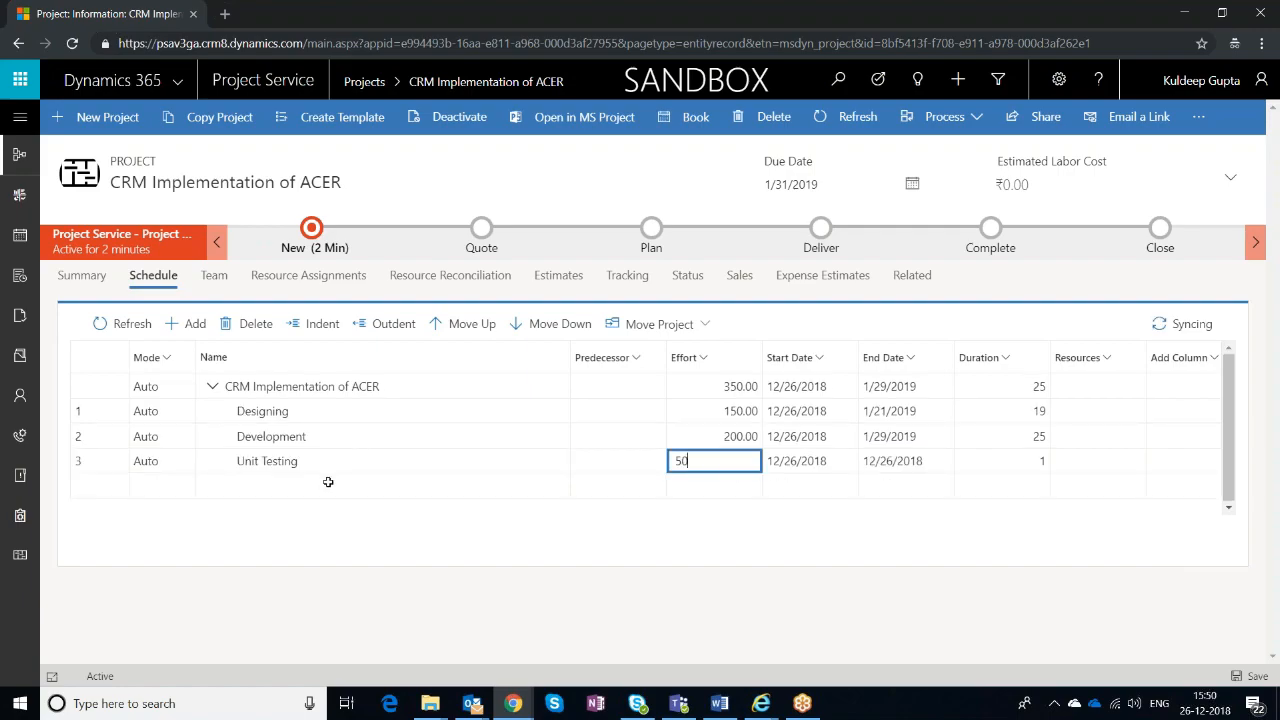
pyautogui.write('UAT')
pyautogui.press('Tab')
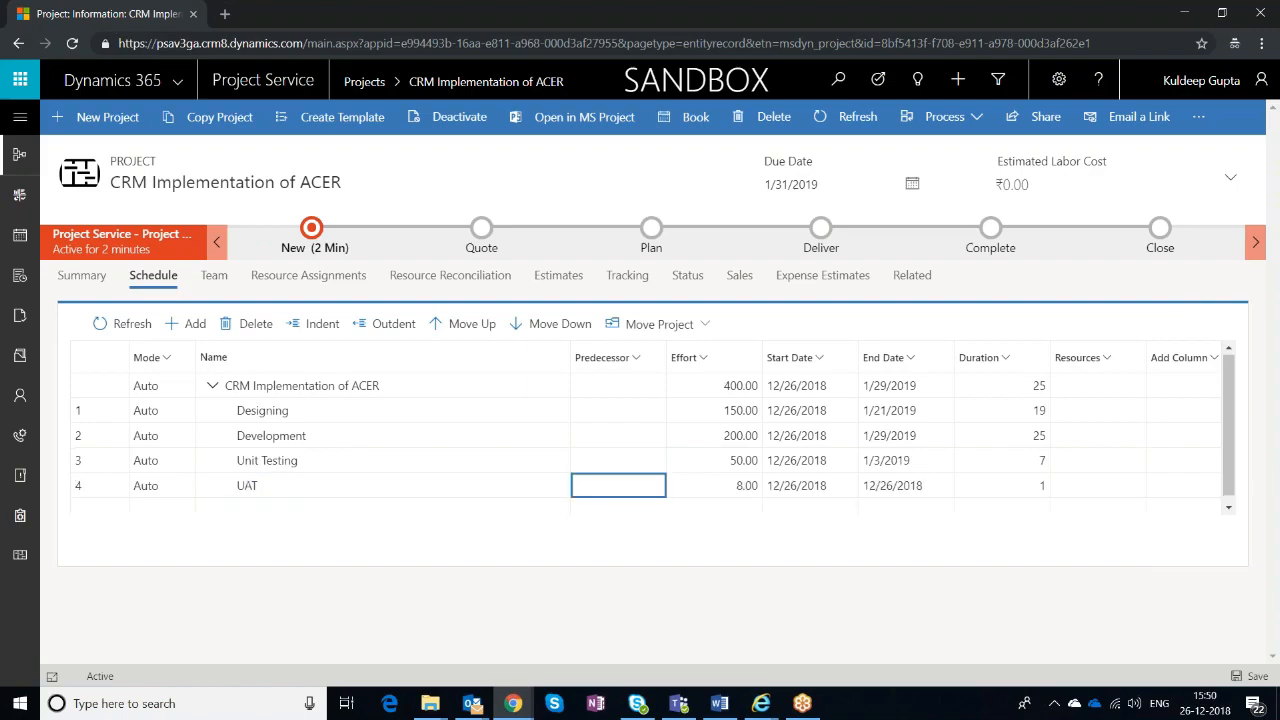
pyautogui.write('50')
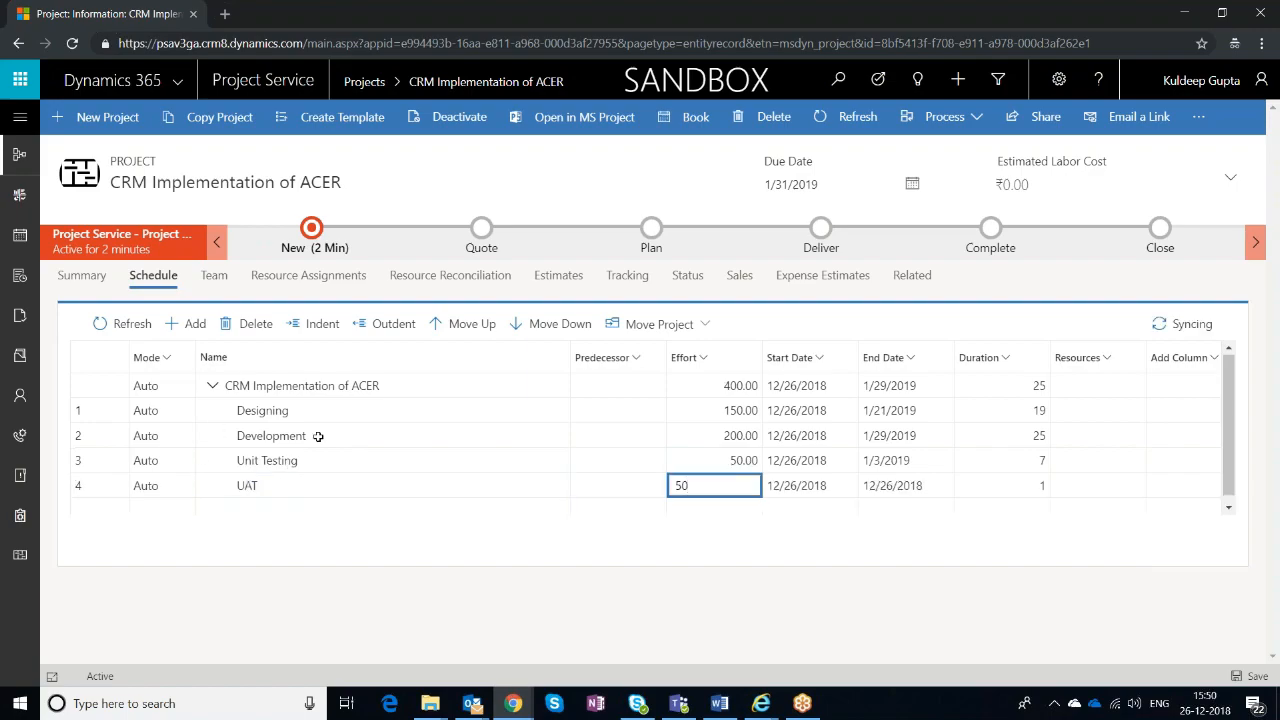
# Step: Add two more tasks below UAT, named Project Management and Go Live
pyautogui.click(307, 489)
pyautogui.press('Down')
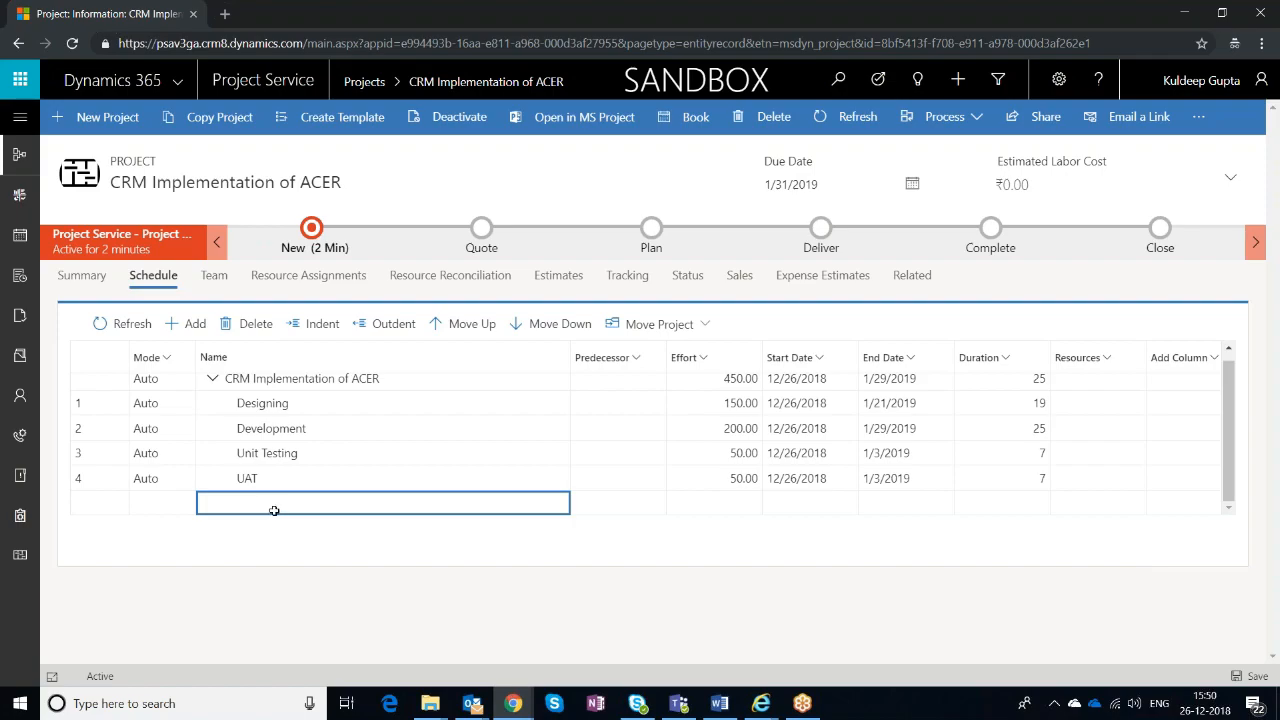
pyautogui.write('Projec')
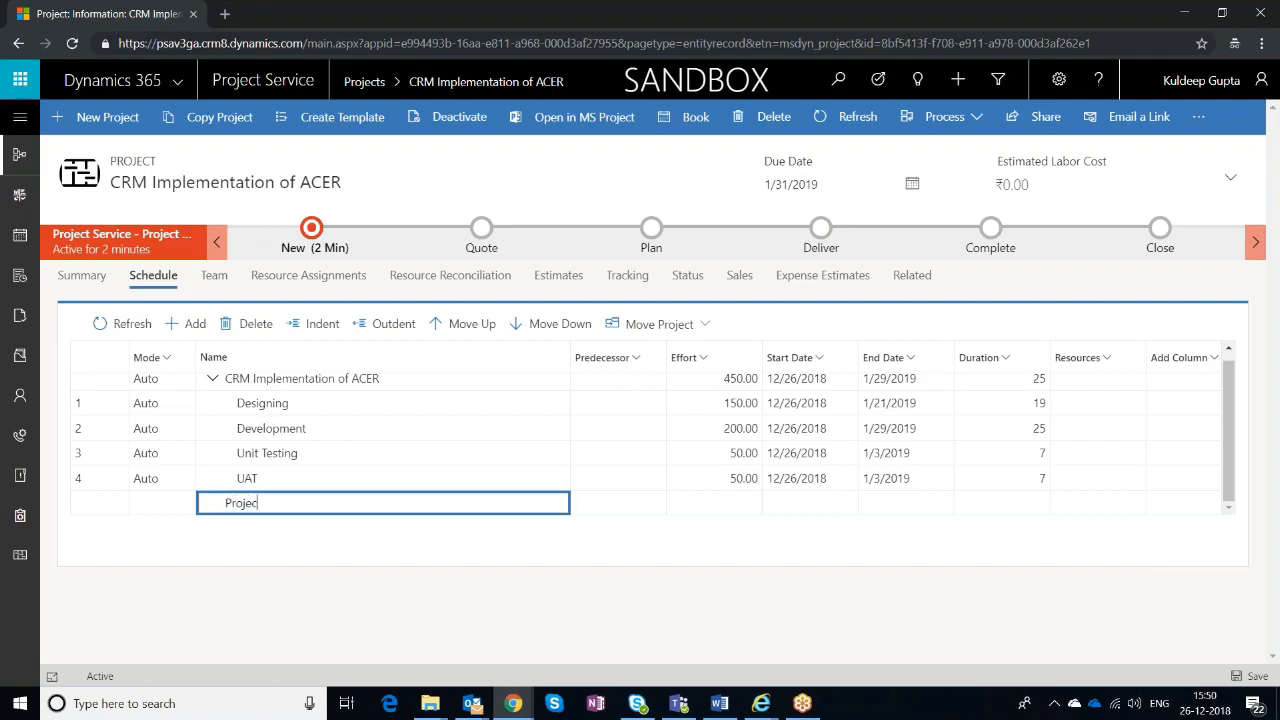
pyautogui.write('t Management')
pyautogui.press('Return')
pyautogui.write('Go')
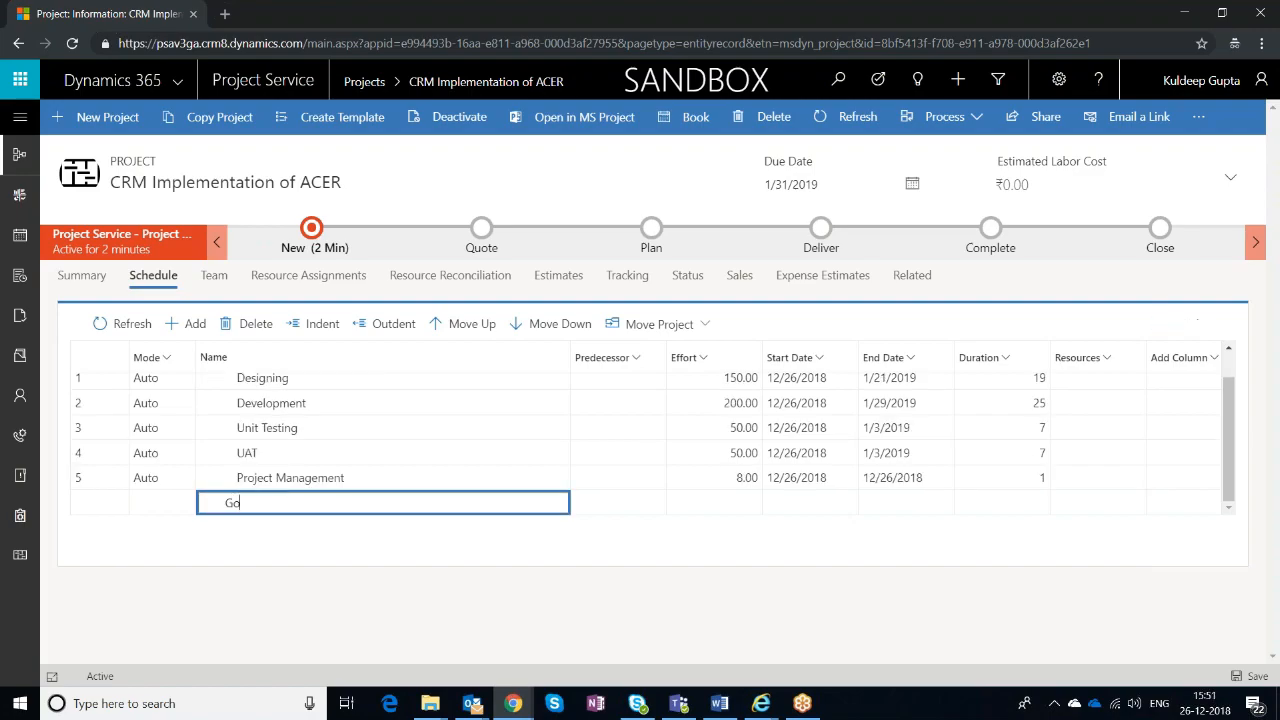
pyautogui.write(' Live')
pyautogui.press('Tab')
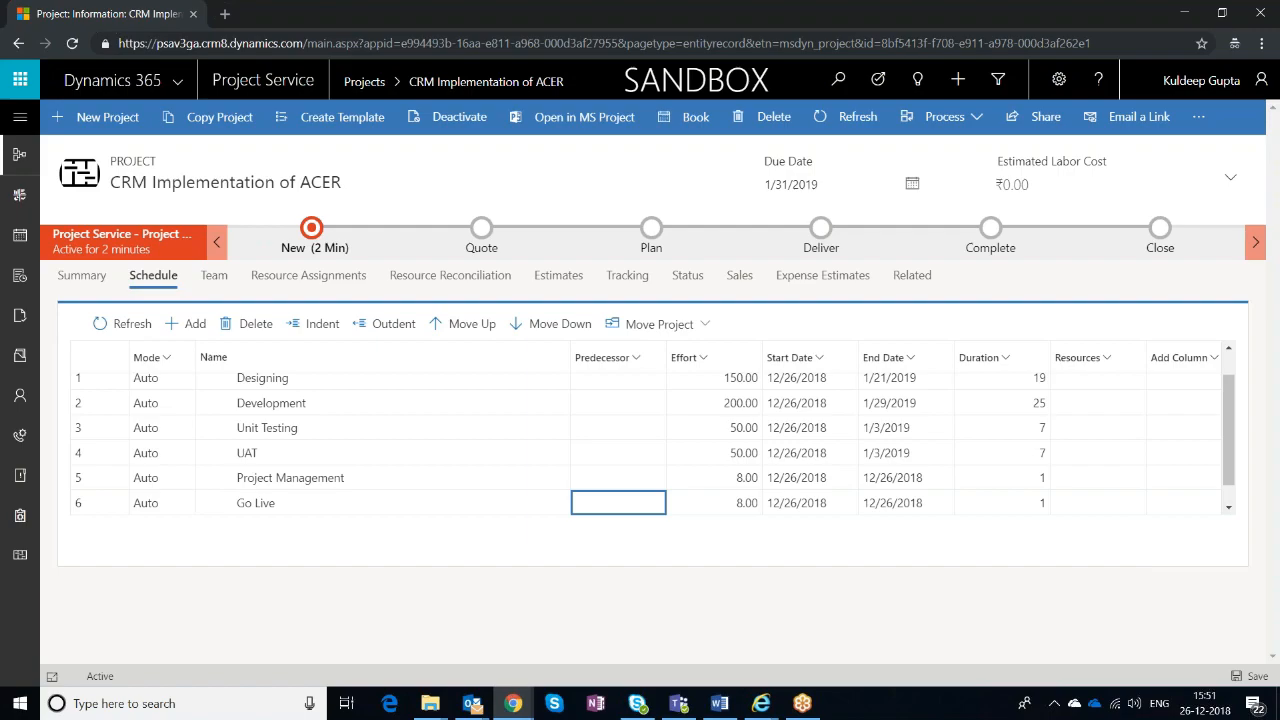
# Step: Set the effort of Project Management to 25 hours and of Go Live to 20 hours
pyautogui.click(701, 491)
pyautogui.click(711, 474)
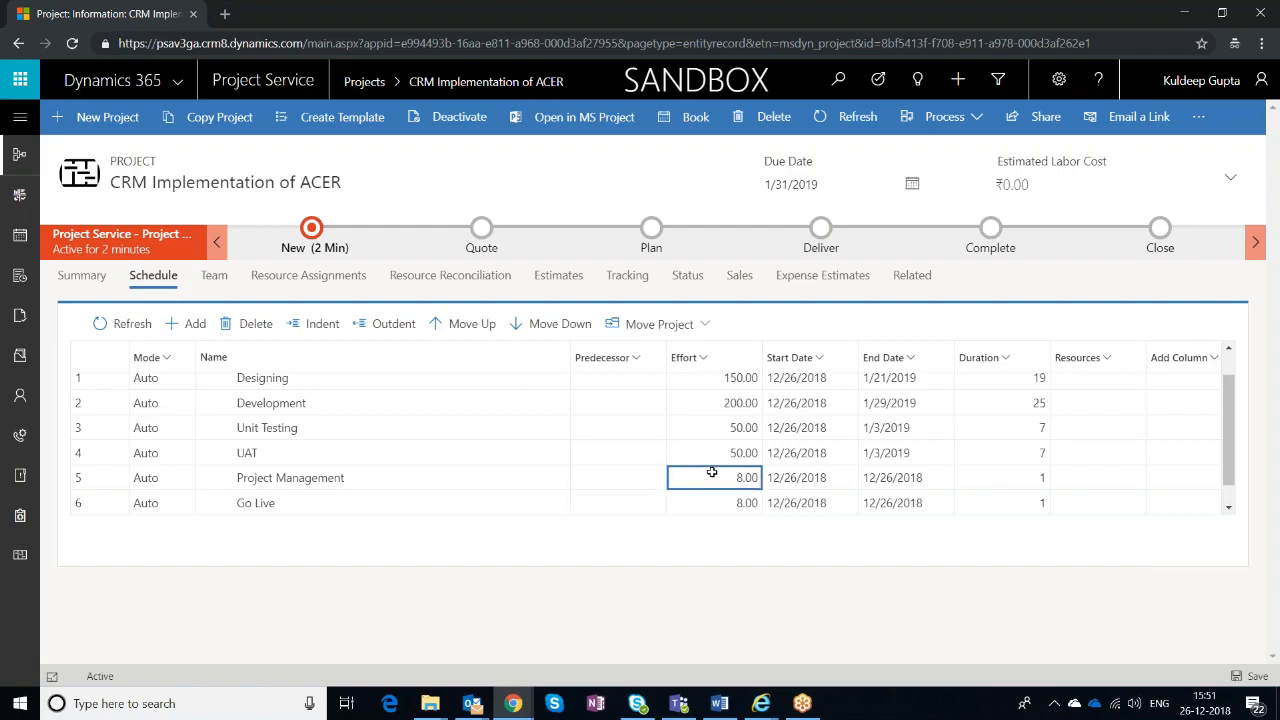
pyautogui.write('25')
pyautogui.press('Return')
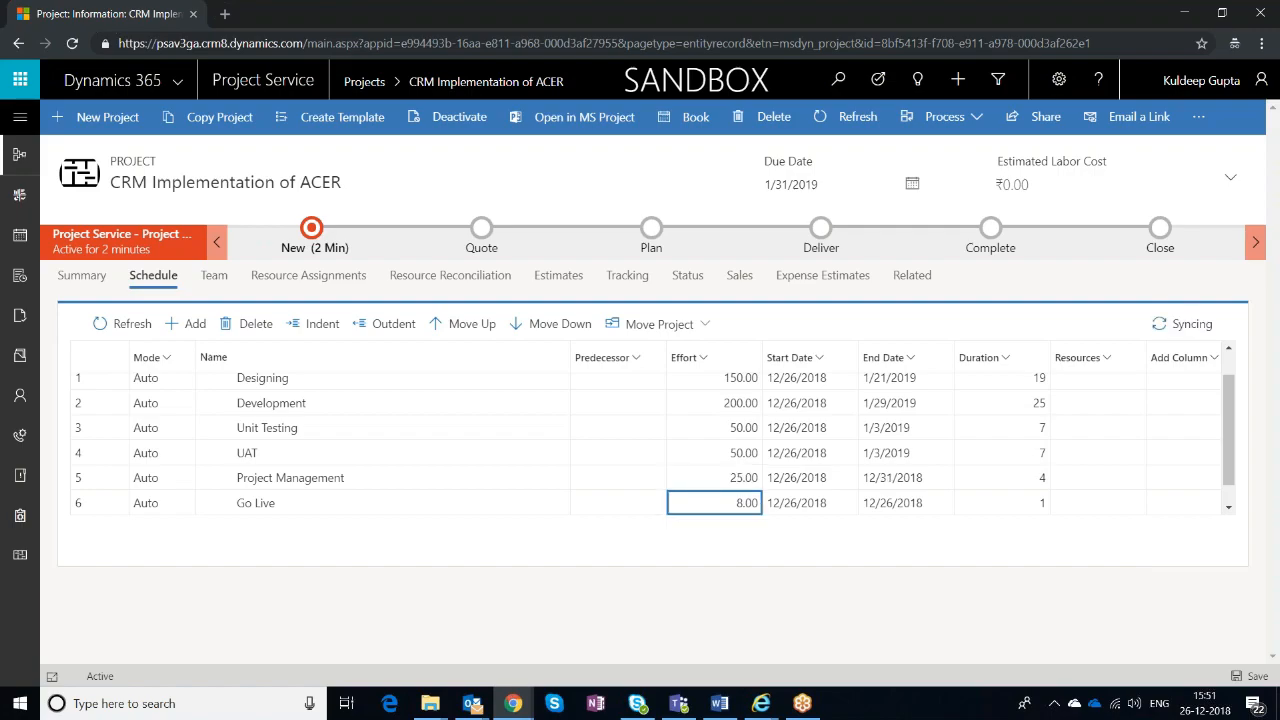
pyautogui.write('20')
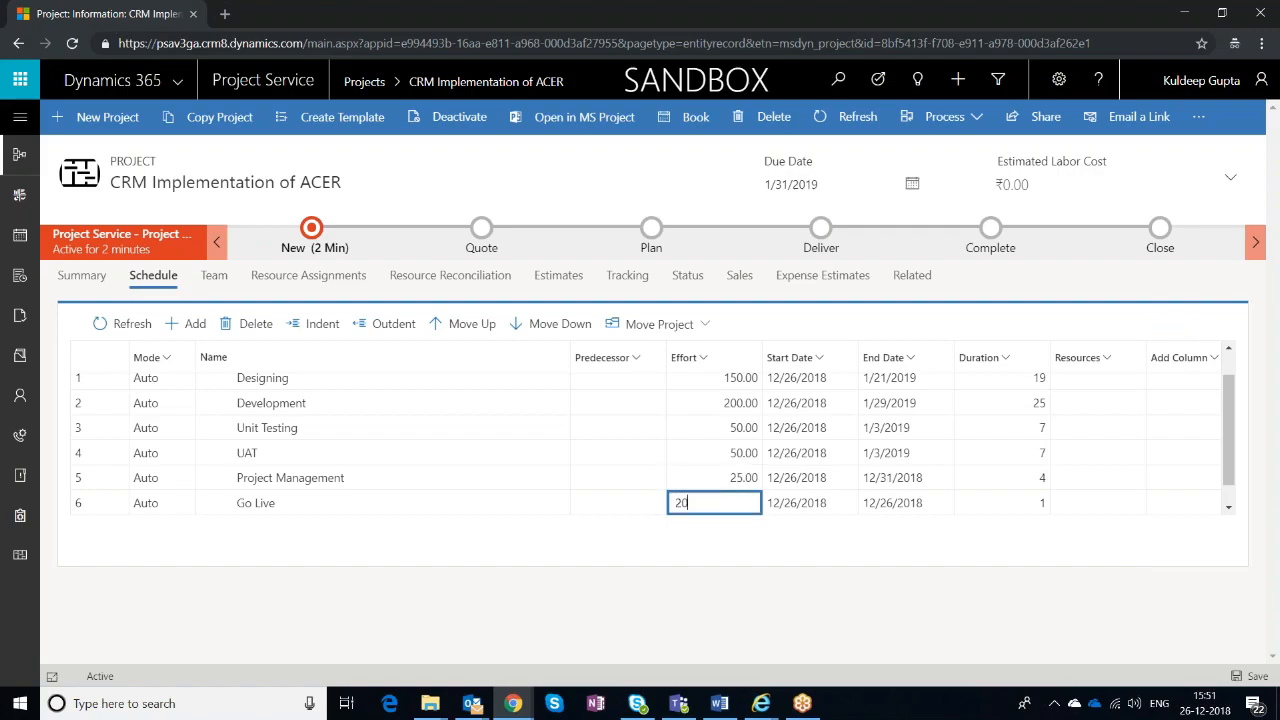
pyautogui.press('Return')
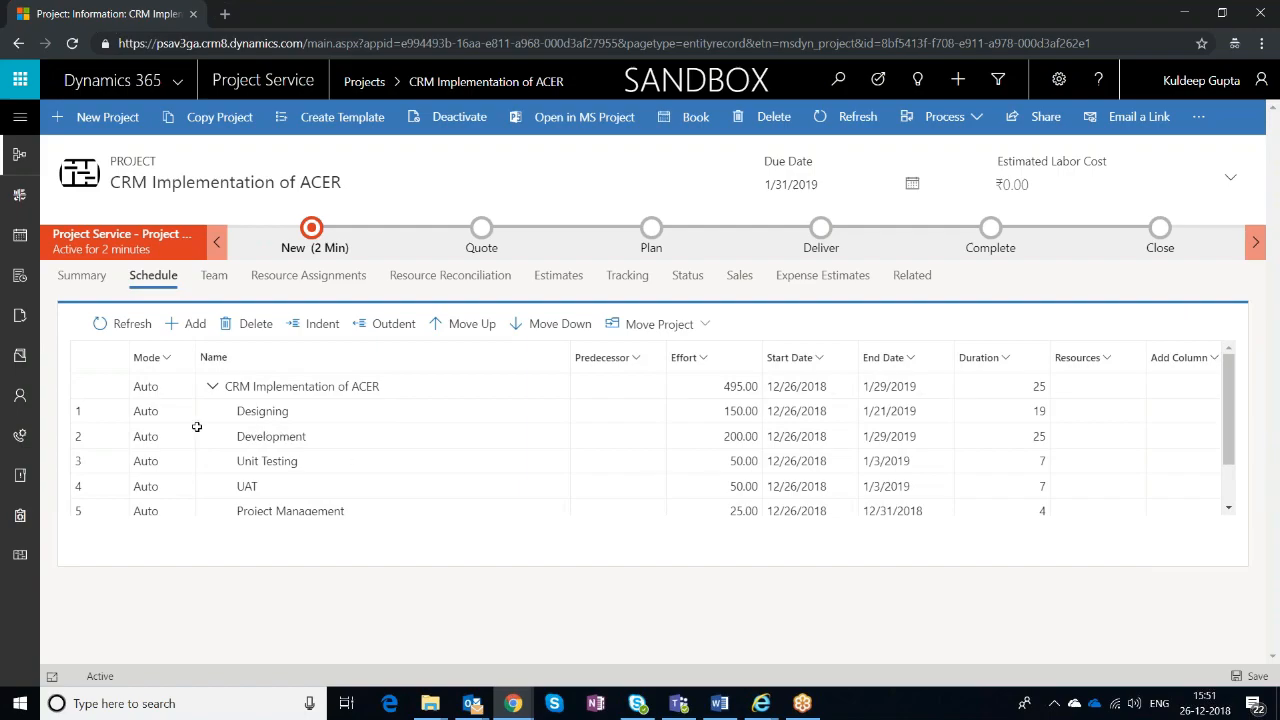
# Step: Switch the Project Management task to Manual mode and set its duration to 25 days
pyautogui.scroll(-1, 256, 467)
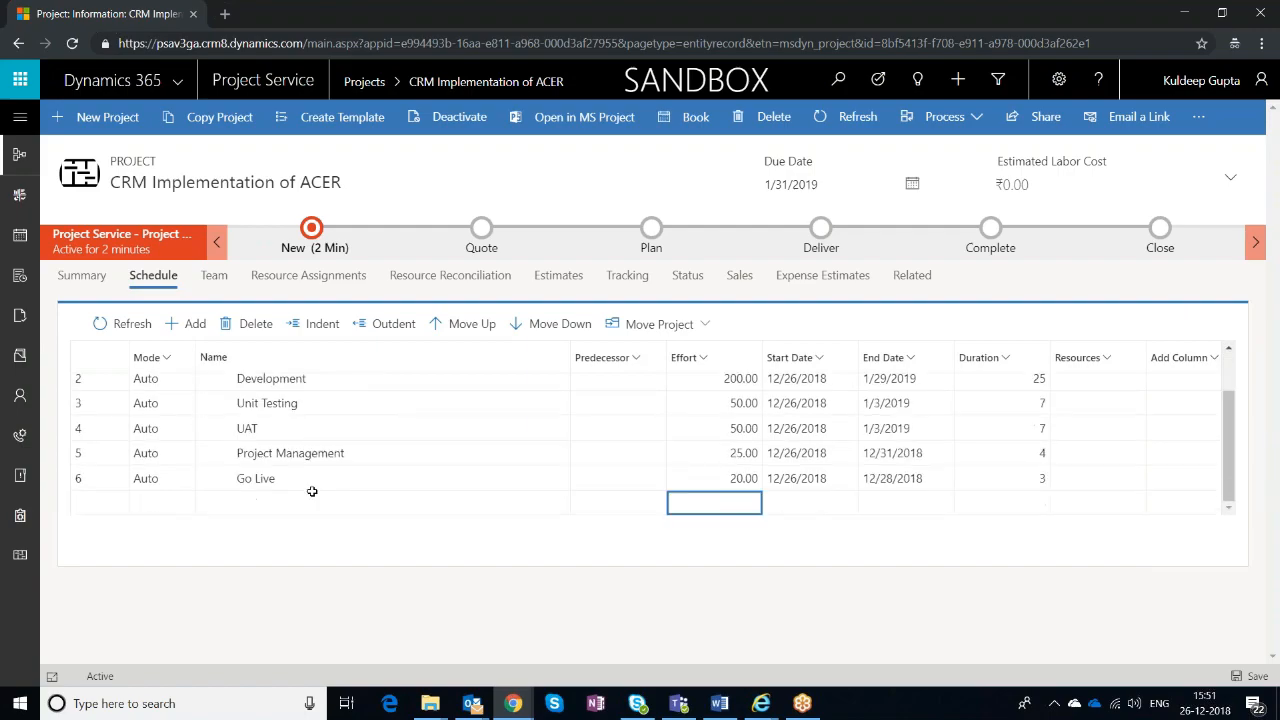
pyautogui.click(153, 455)
pyautogui.click(178, 452)
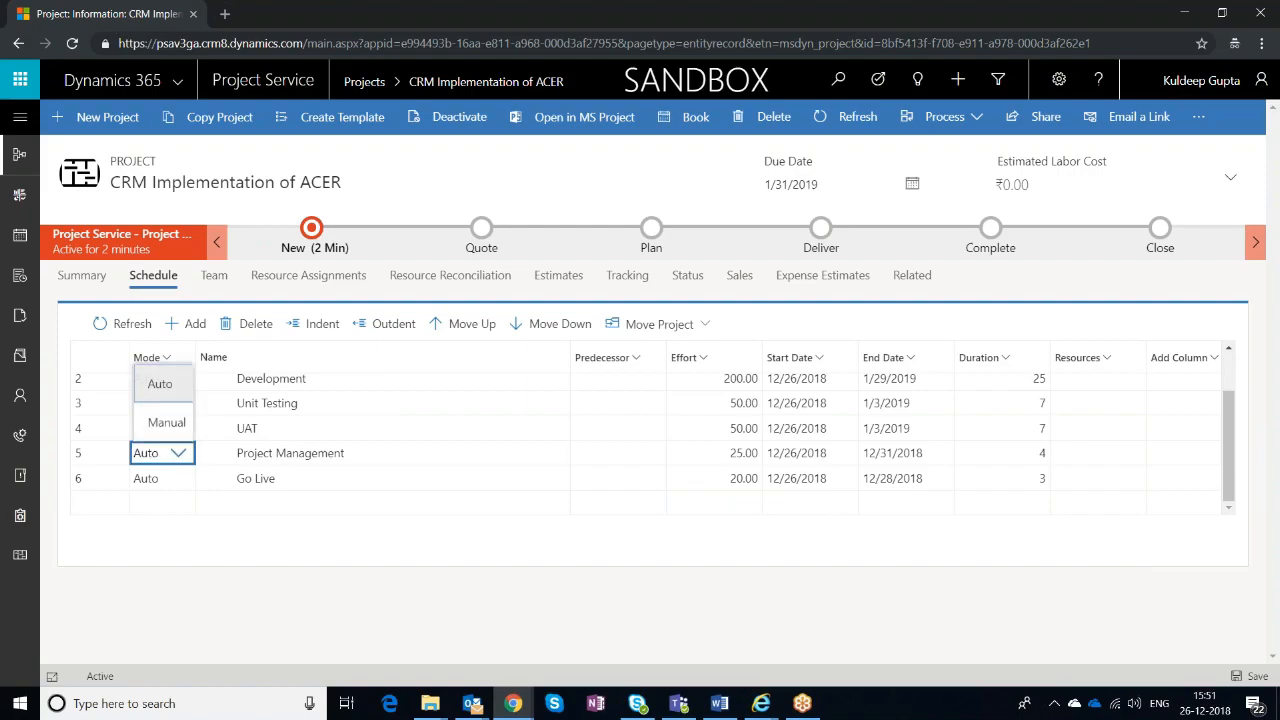
pyautogui.click(162, 424)
pyautogui.scroll(1, 975, 476)
pyautogui.scroll(-1, 975, 476)
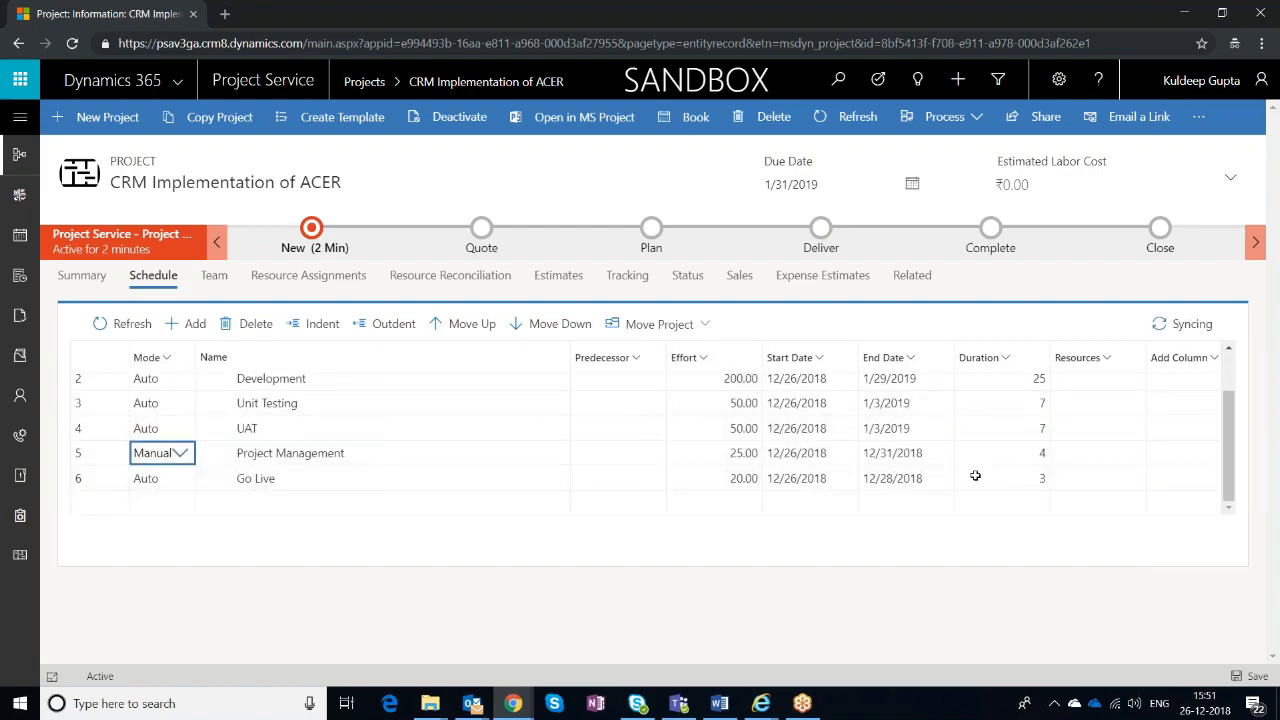
pyautogui.click(1036, 455)
pyautogui.write('25')
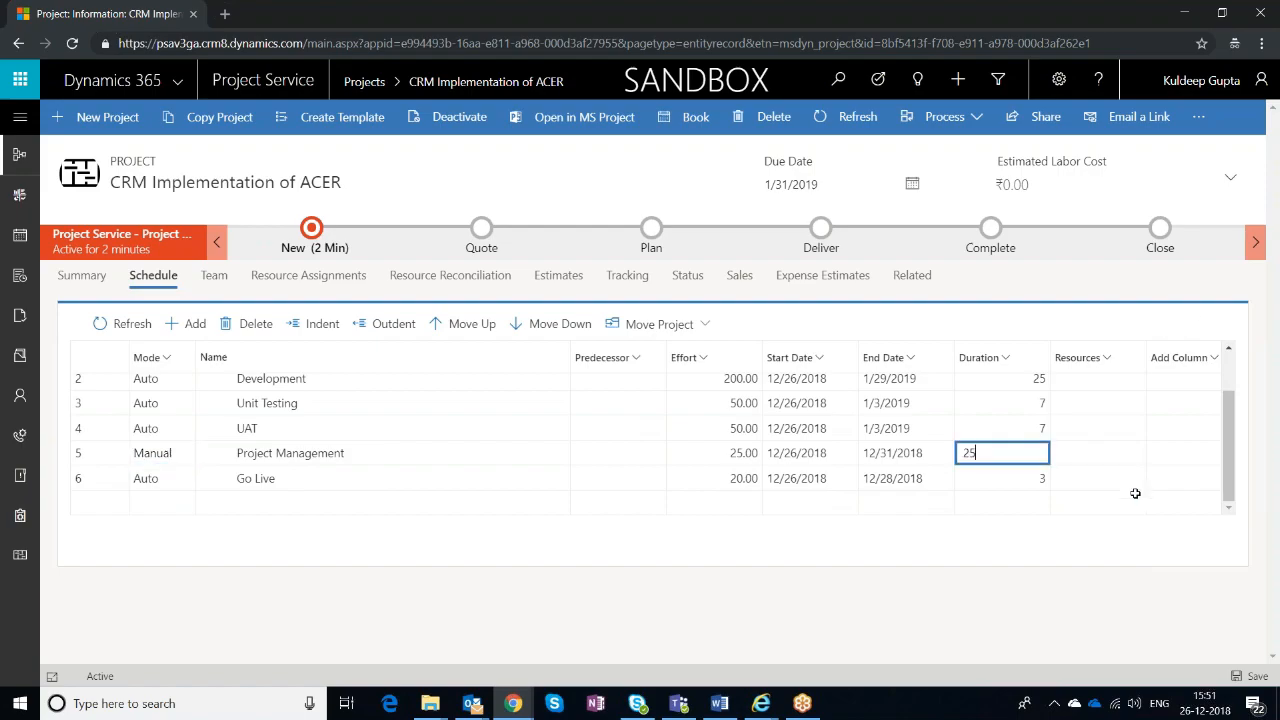
pyautogui.click(573, 457)
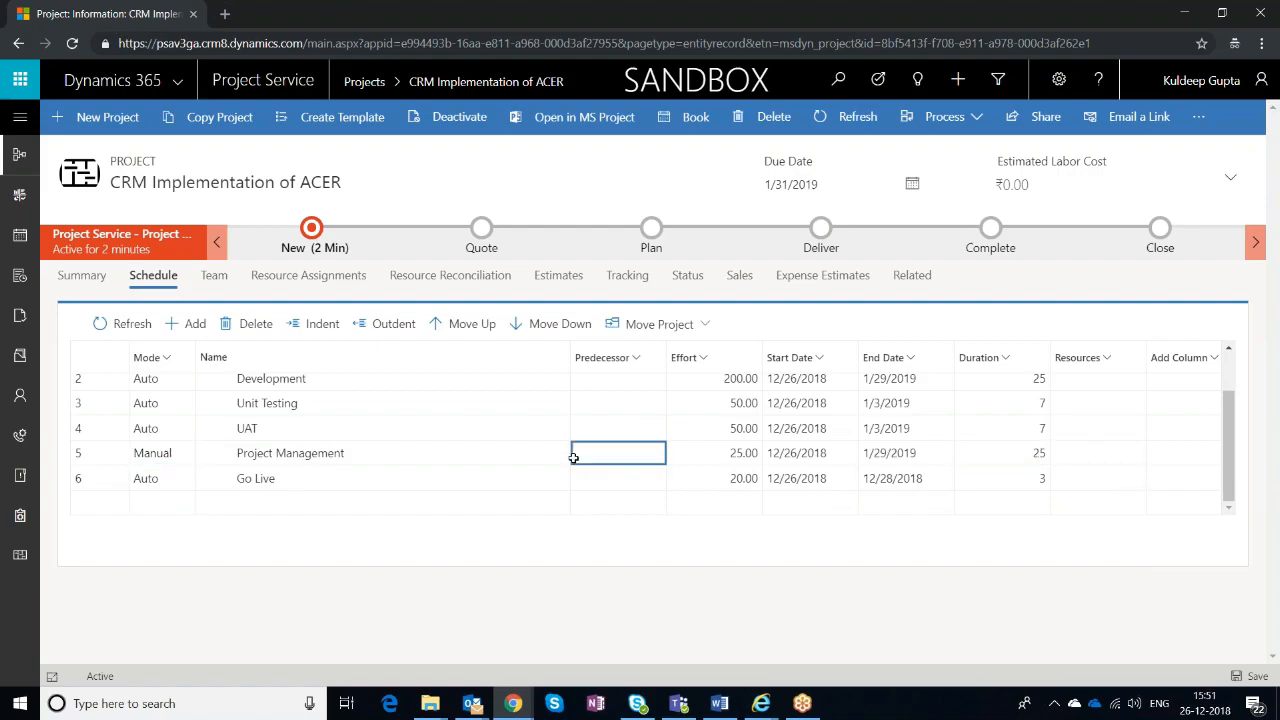
# Step: Set task 1, Designing, as the predecessor of the Development task
pyautogui.scroll(1, 573, 457)
pyautogui.click(631, 410)
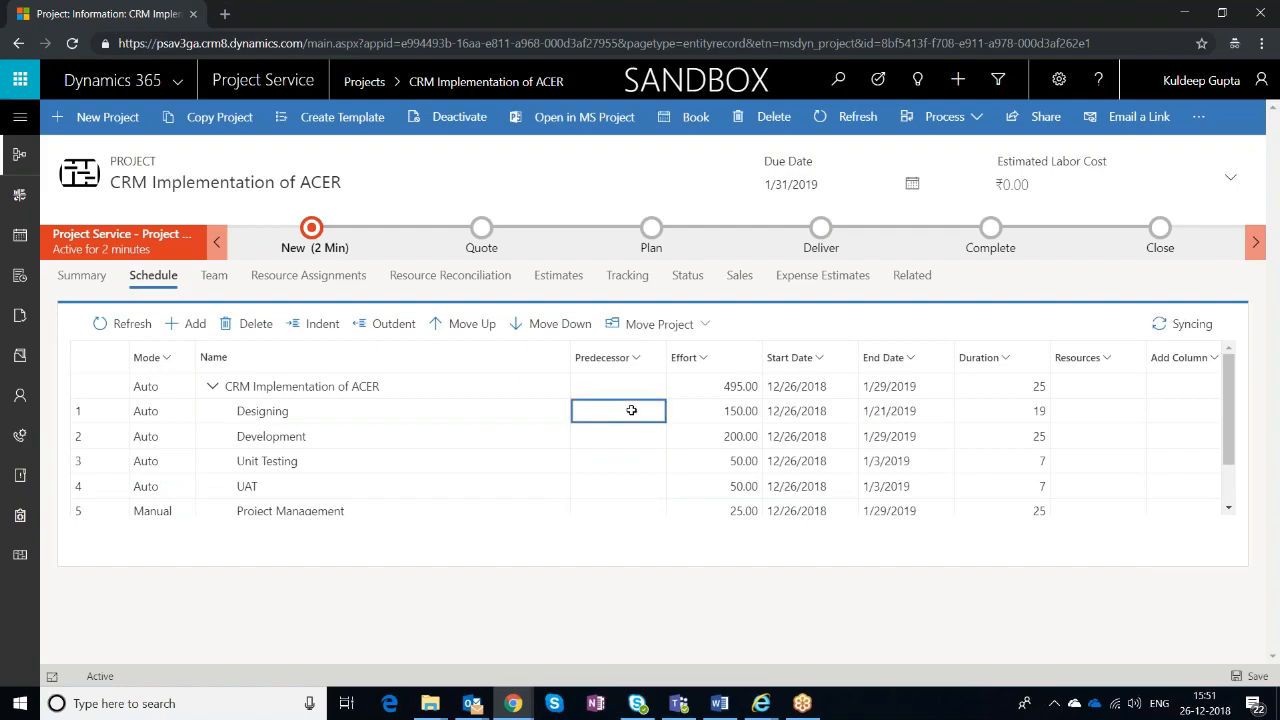
pyautogui.click(616, 436)
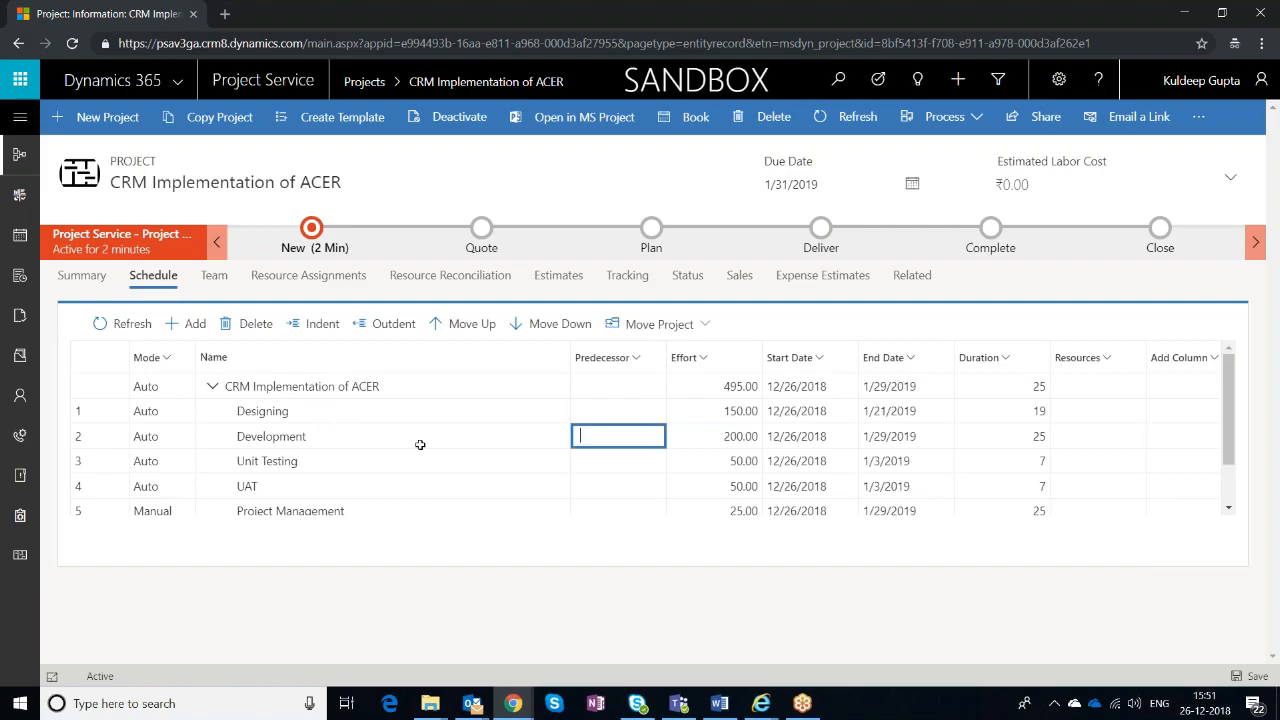
pyautogui.write('1')
pyautogui.click(617, 497)
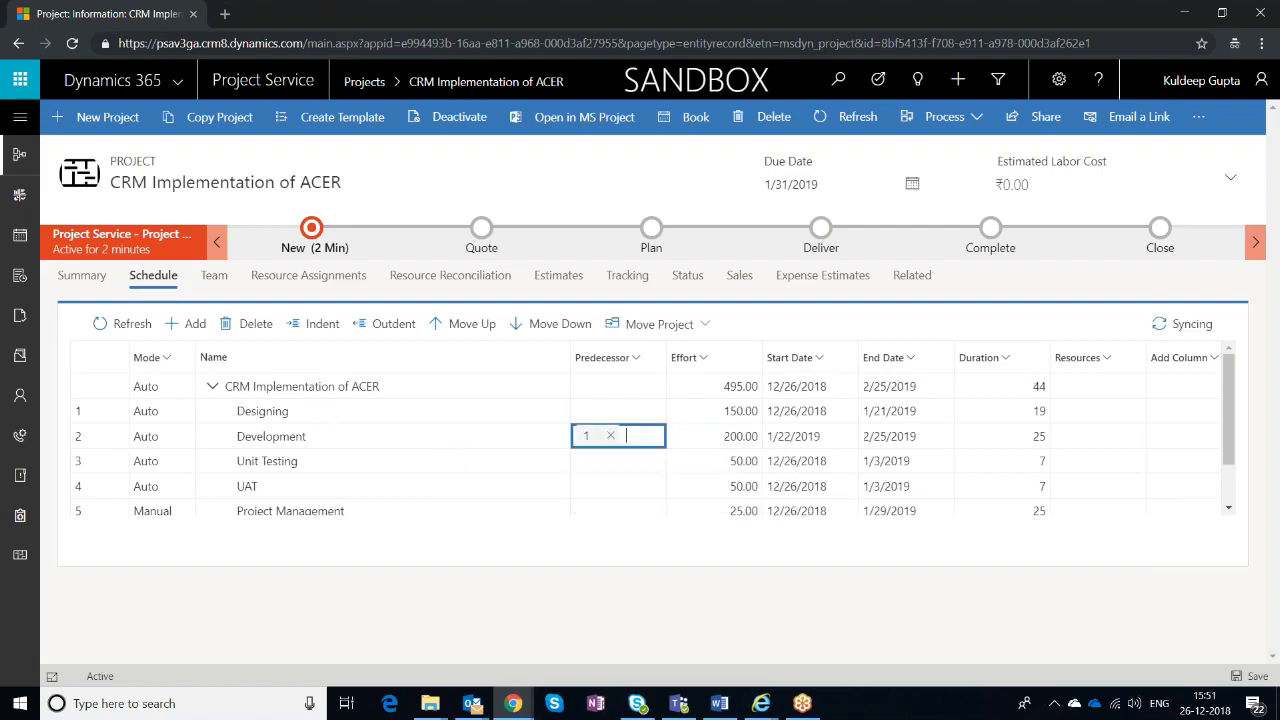
# Step: Set task 2, Development, as the predecessor of the Unit Testing task
pyautogui.click(603, 464)
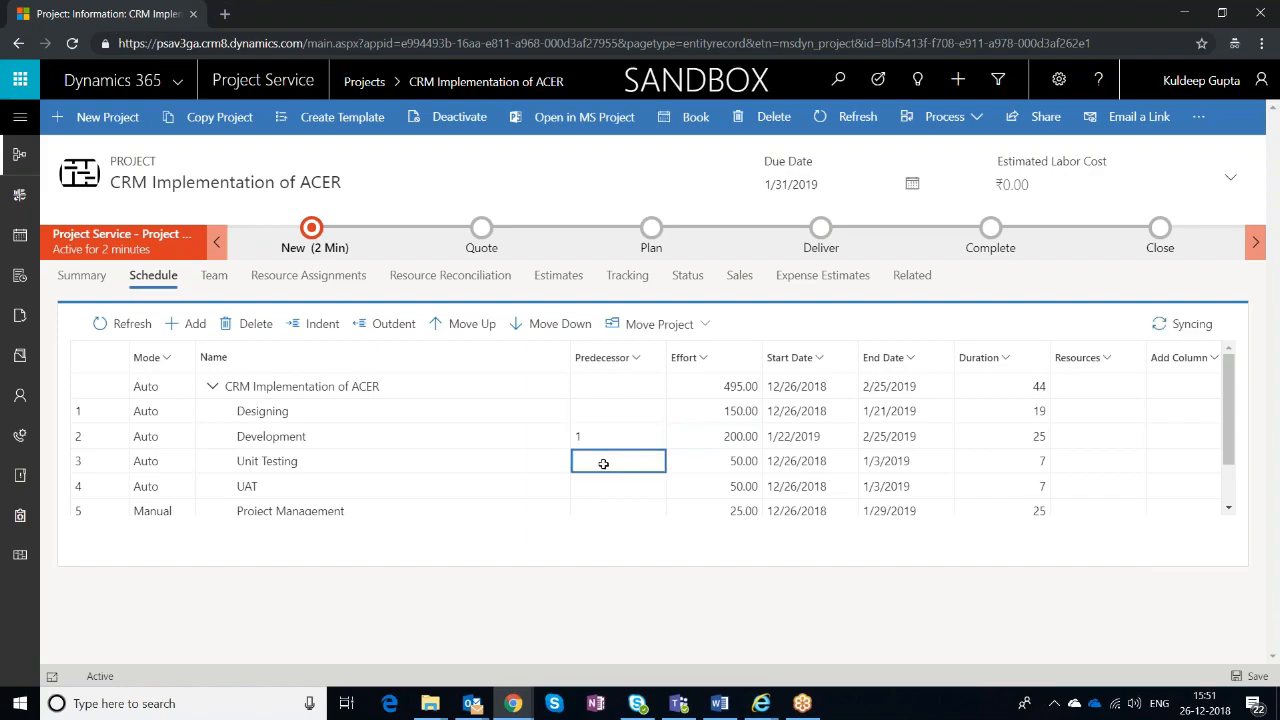
pyautogui.click(603, 463)
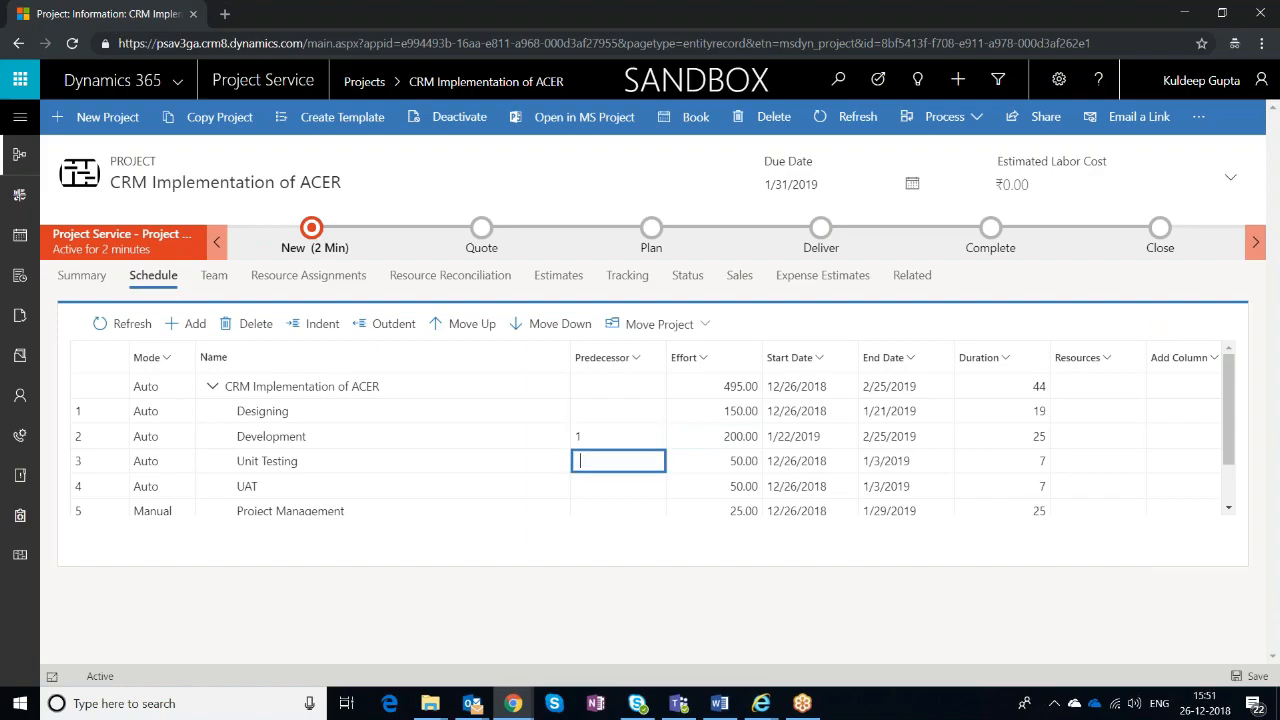
pyautogui.write('2')
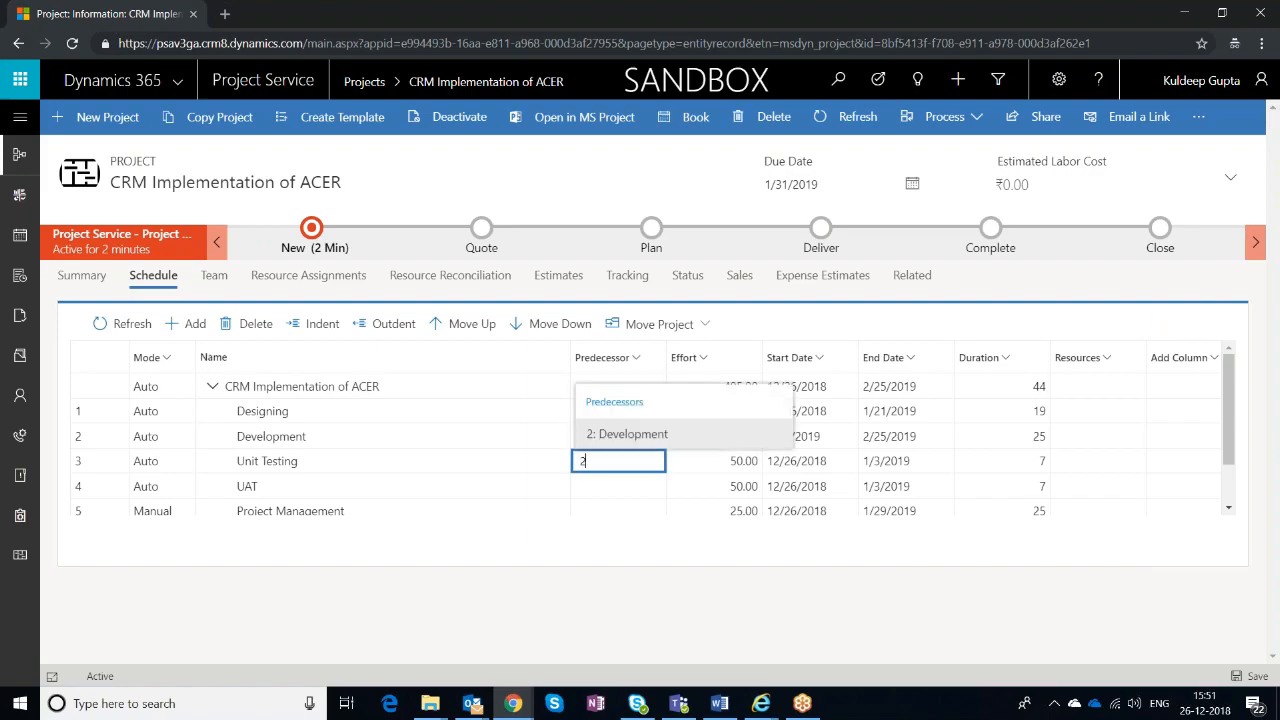
pyautogui.click(617, 437)
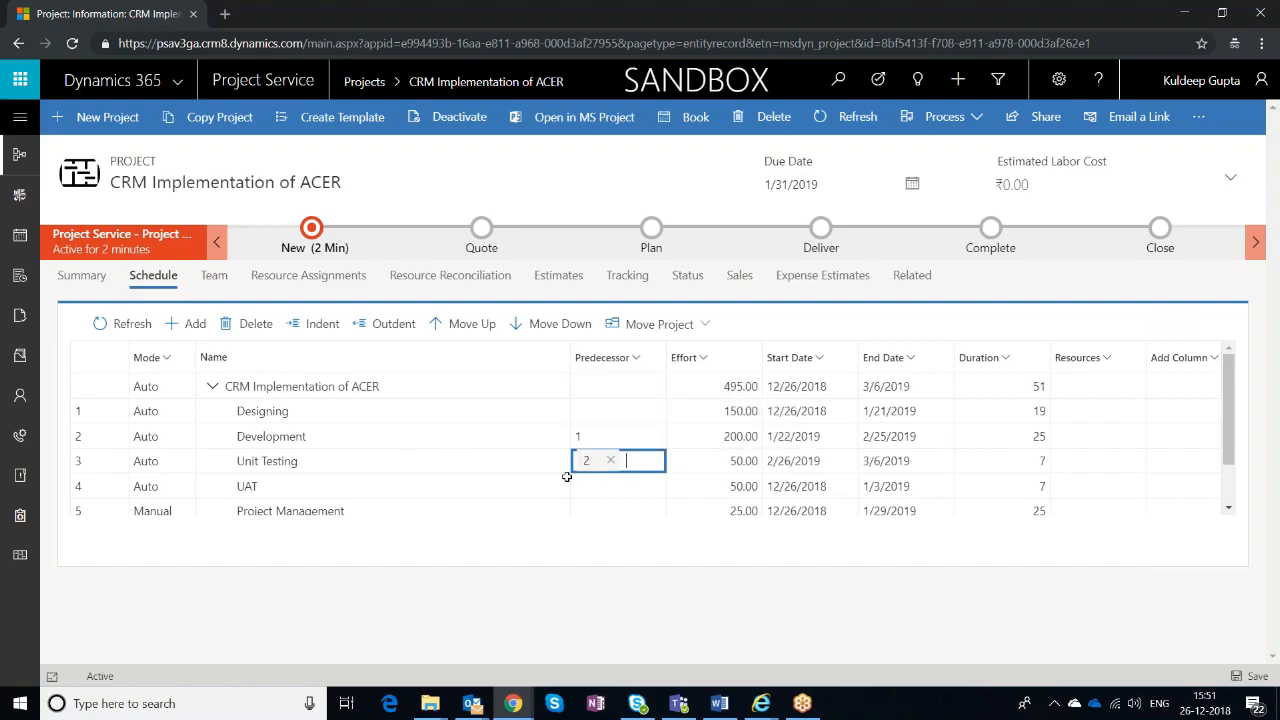
pyautogui.click(447, 467)
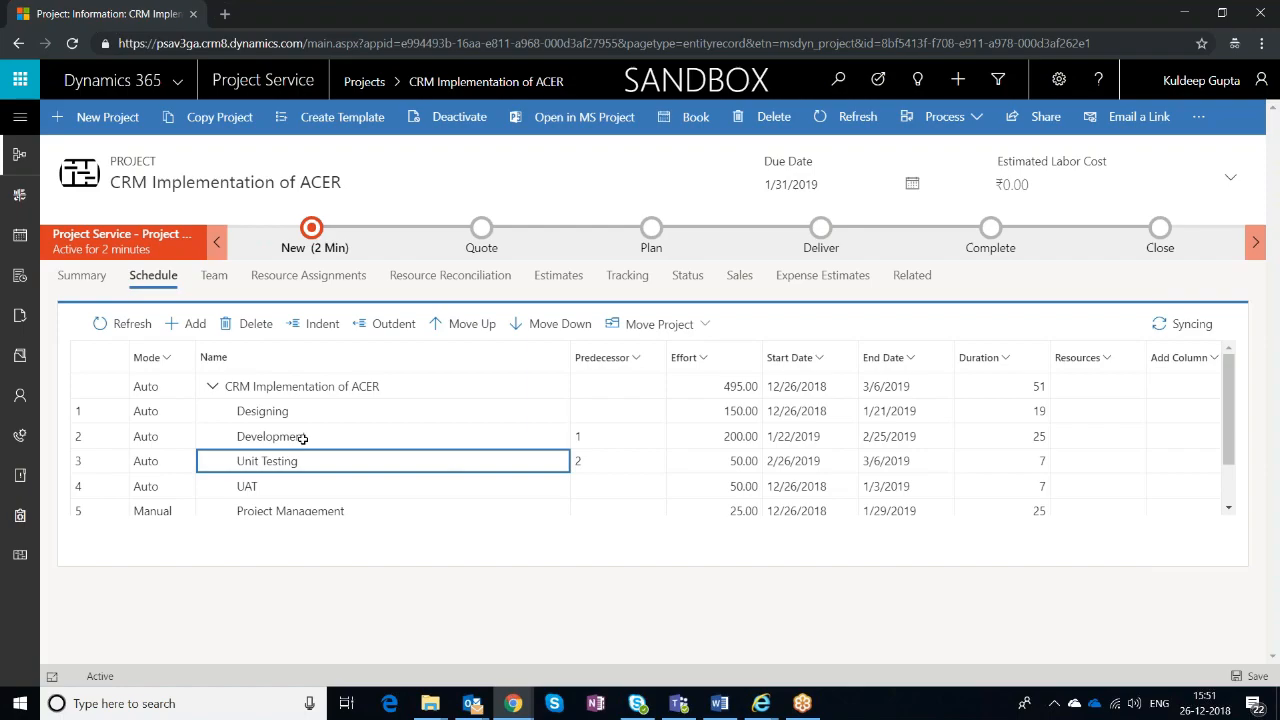
# Step: Set task 3, Unit Testing, as the predecessor of the UAT task
pyautogui.click(587, 488)
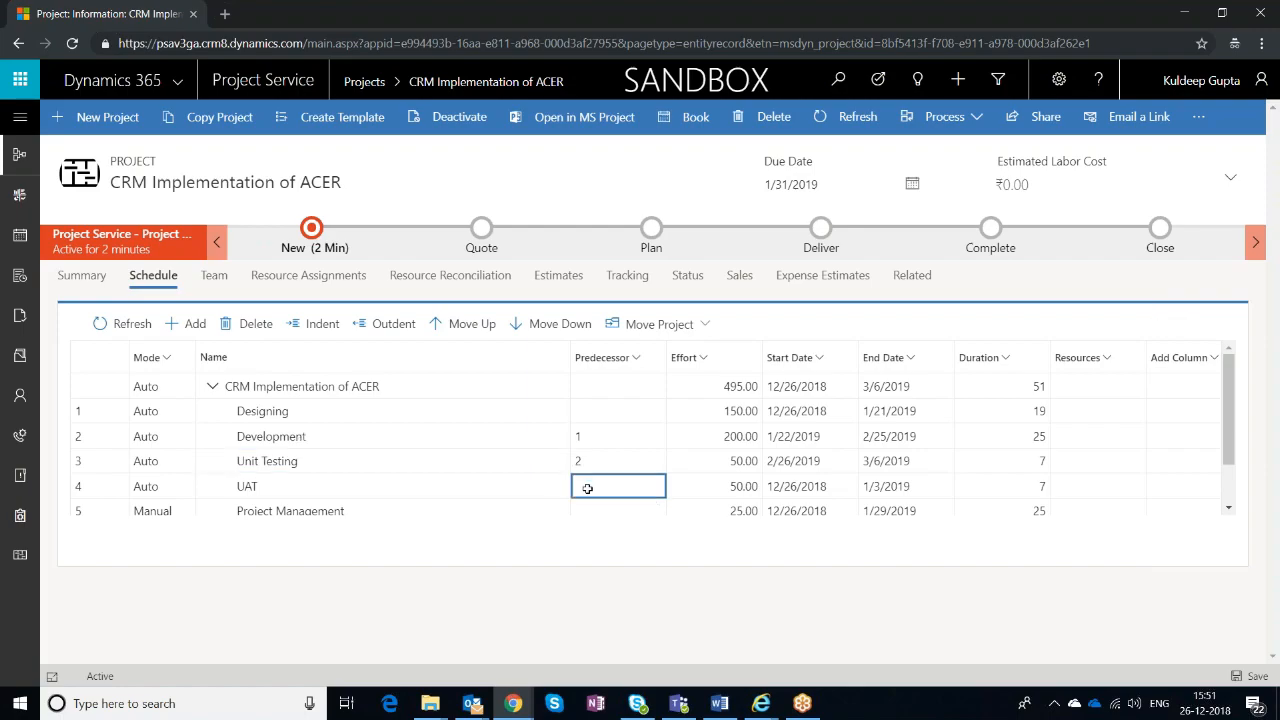
pyautogui.write('3')
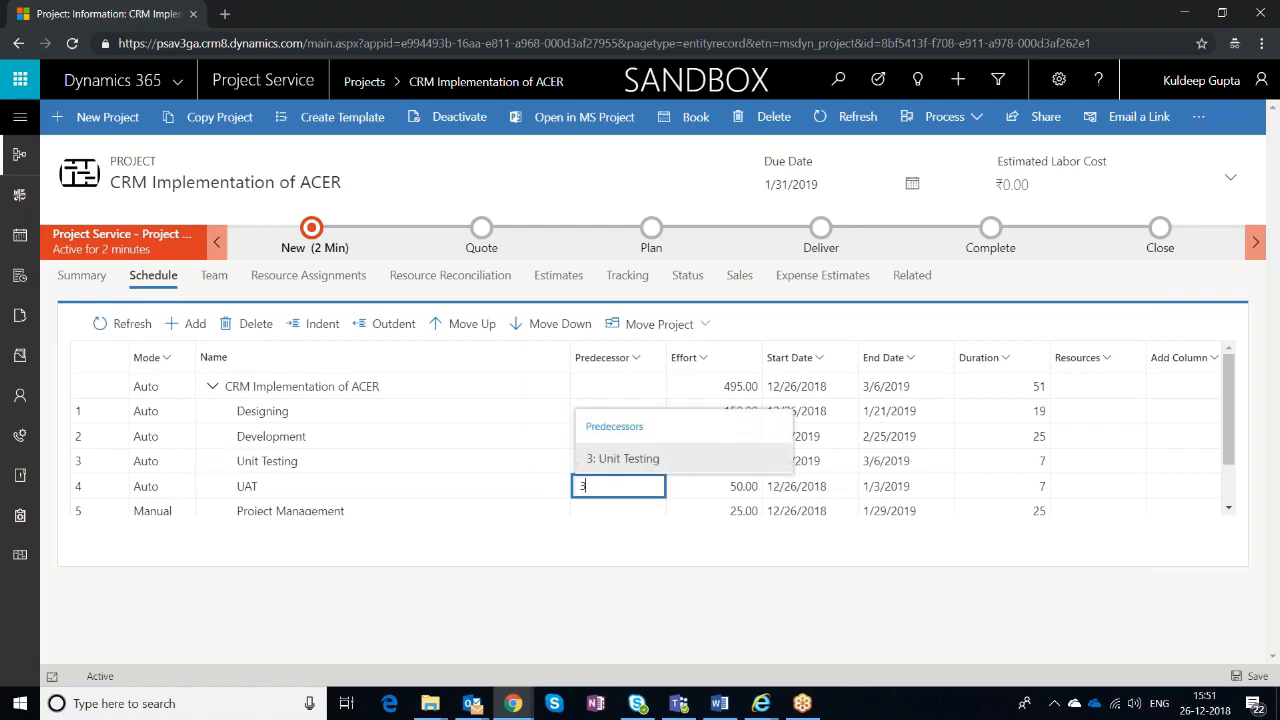
pyautogui.click(616, 465)
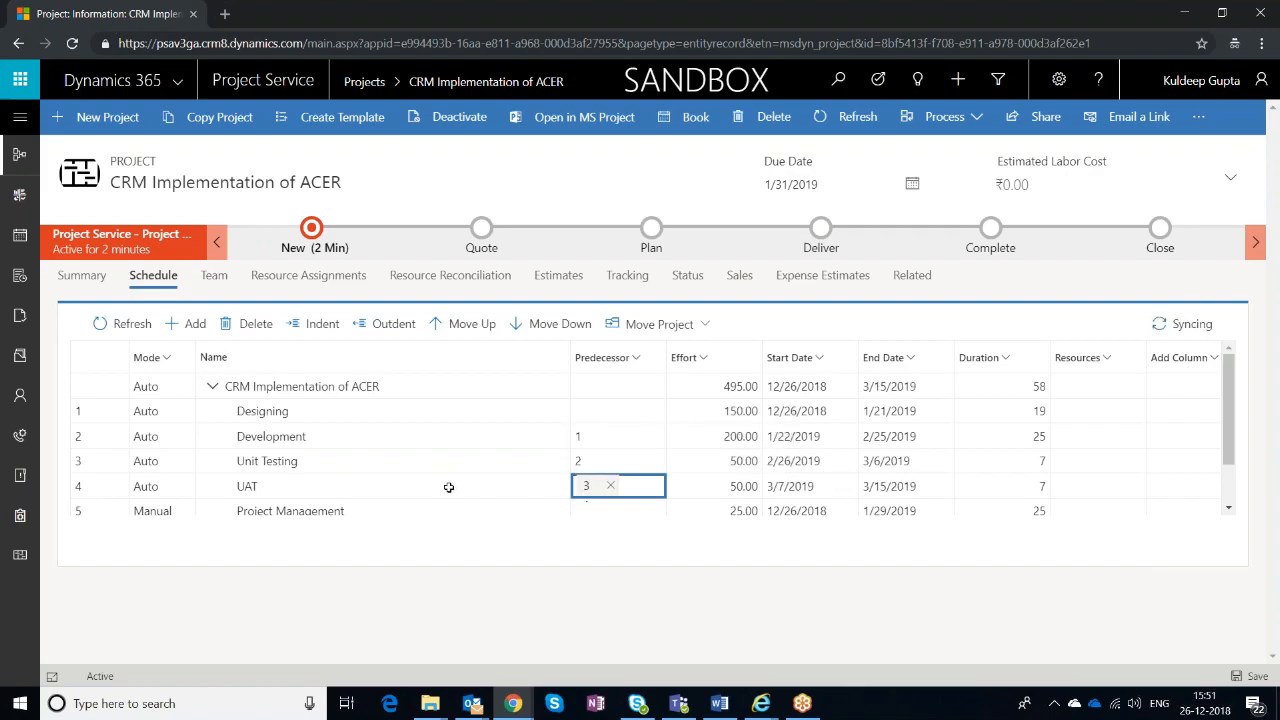
# Step: Set task 4, UAT, as the predecessor of the Go Live task
pyautogui.scroll(-1, 480, 482)
pyautogui.click(611, 477)
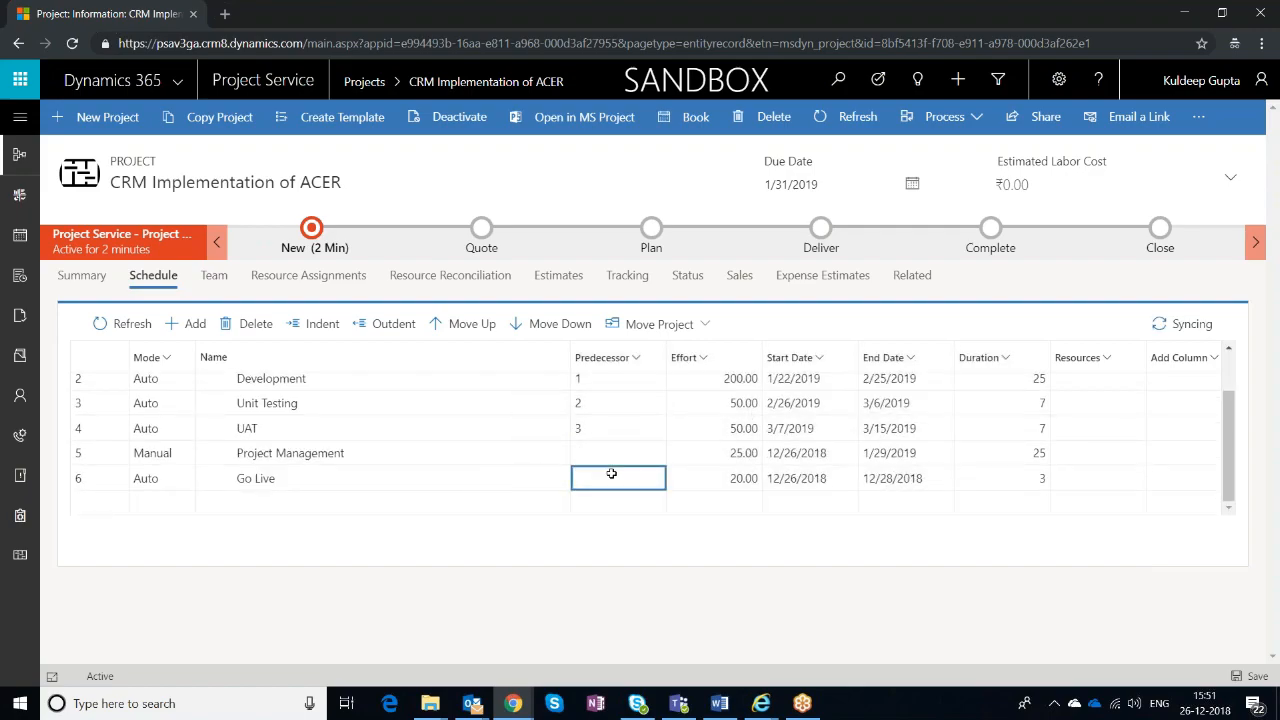
pyautogui.click(611, 474)
pyautogui.write('4')
pyautogui.press('Return')
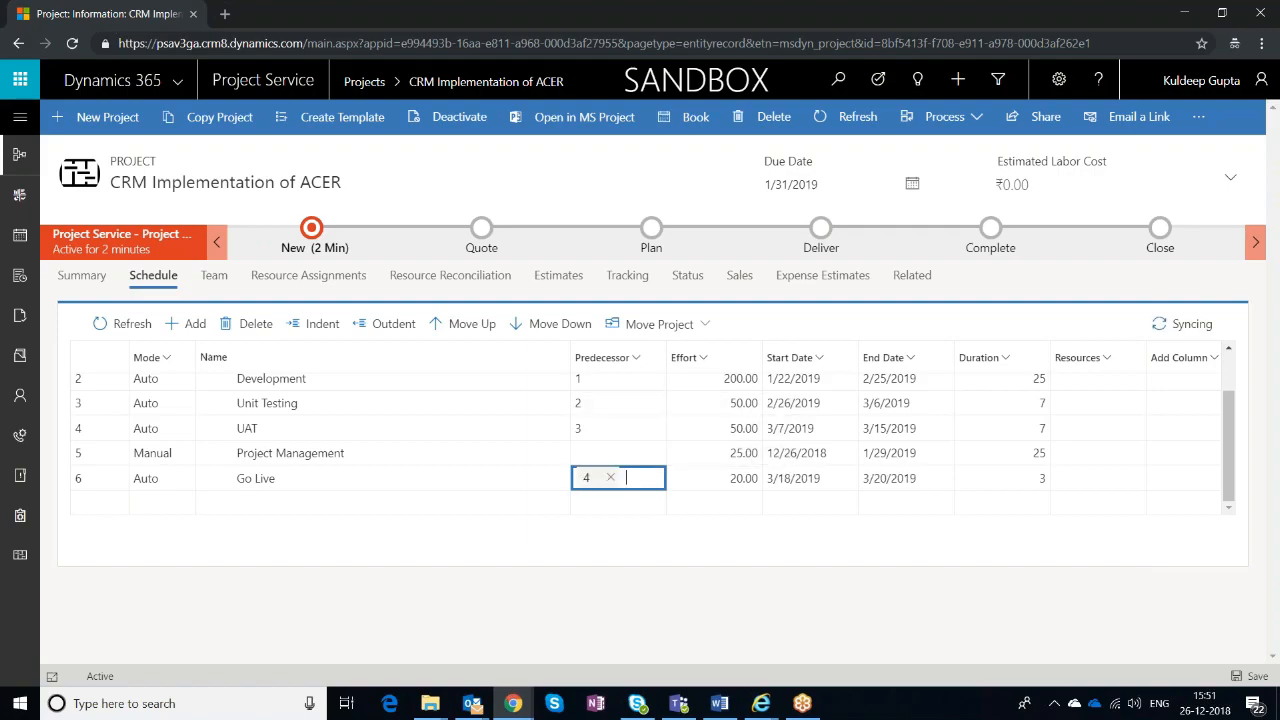
pyautogui.click(505, 412)
pyautogui.scroll(1, 505, 413)
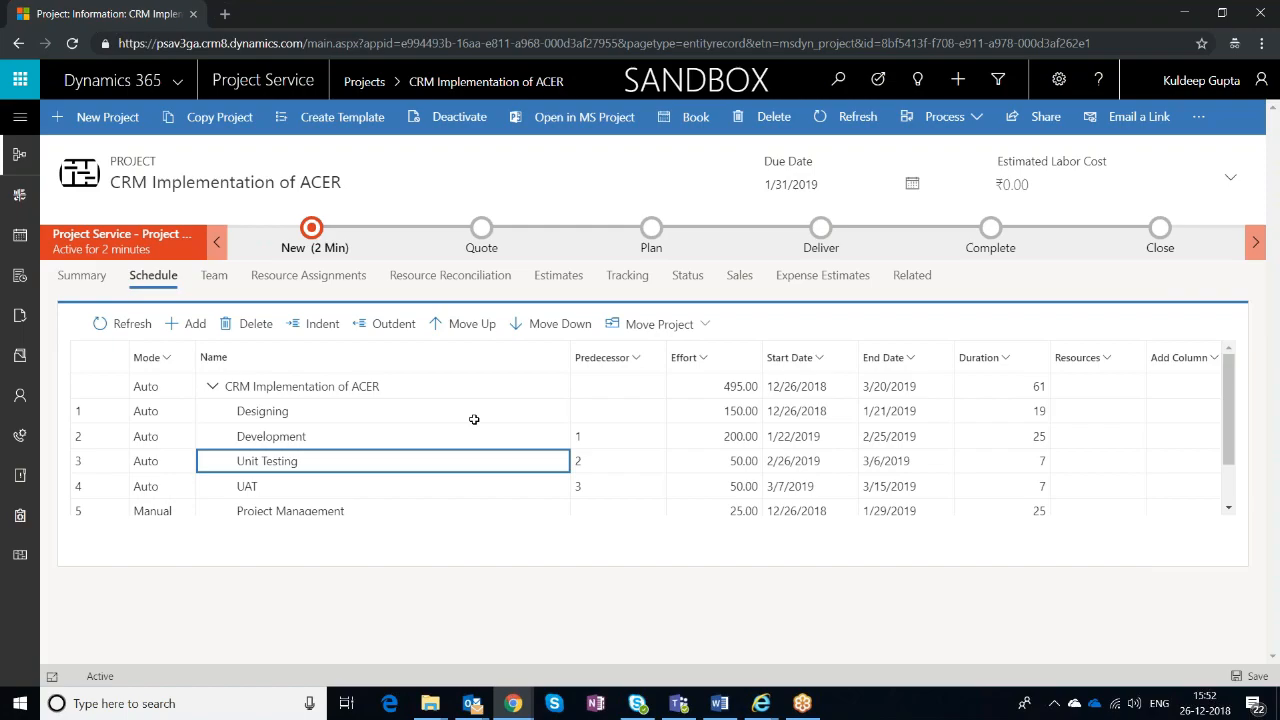
# Step: Search the other resources by the person's first name and assign that resource to the Designing task
pyautogui.click(1089, 411)
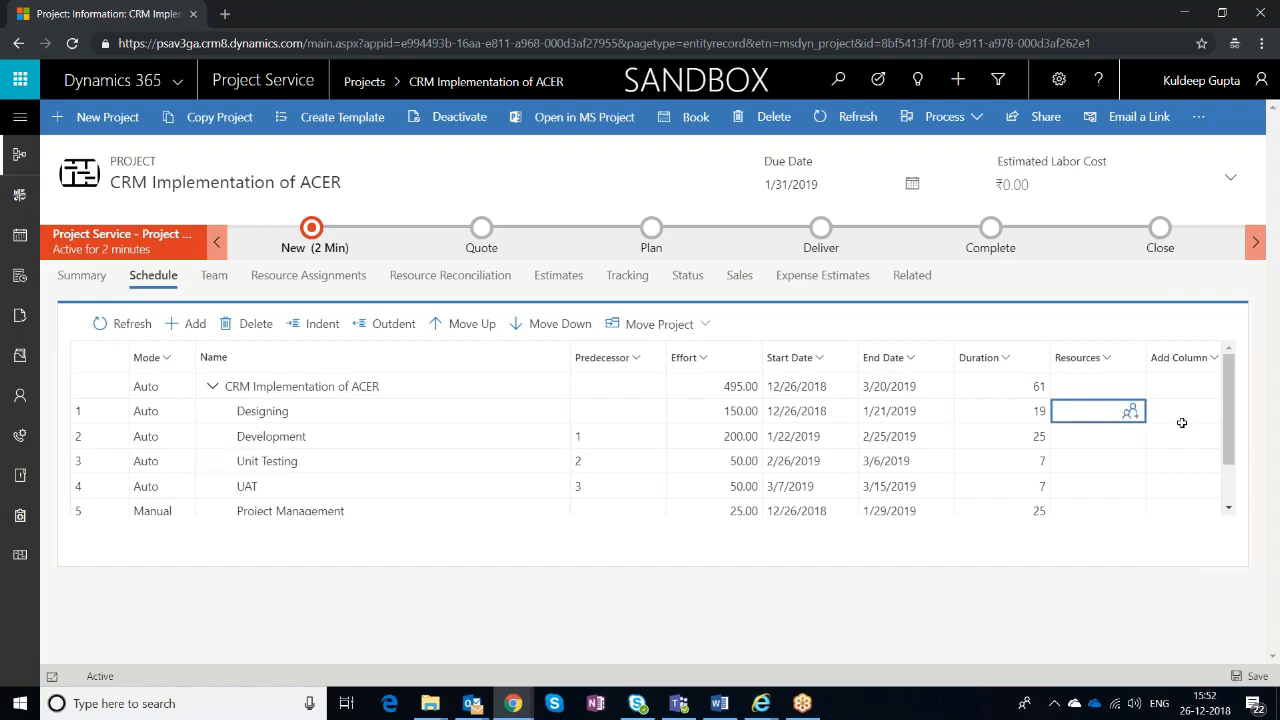
pyautogui.write('Sachin')
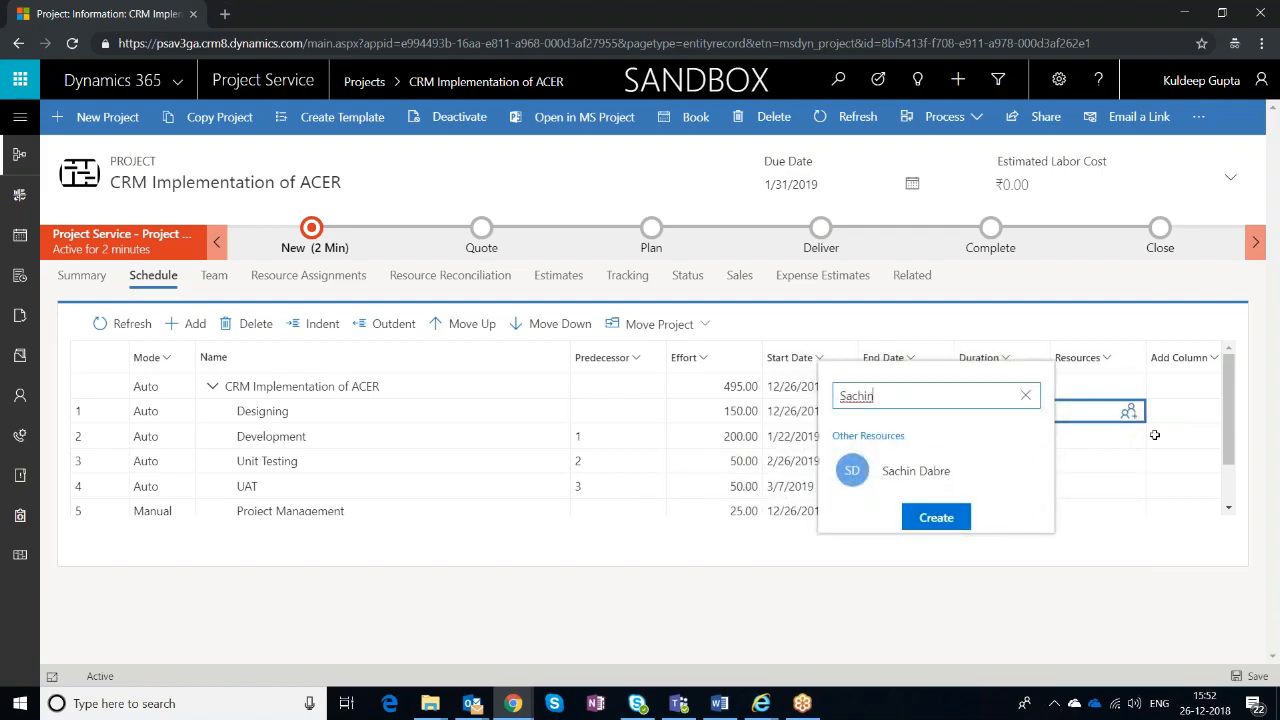
pyautogui.click(986, 474)
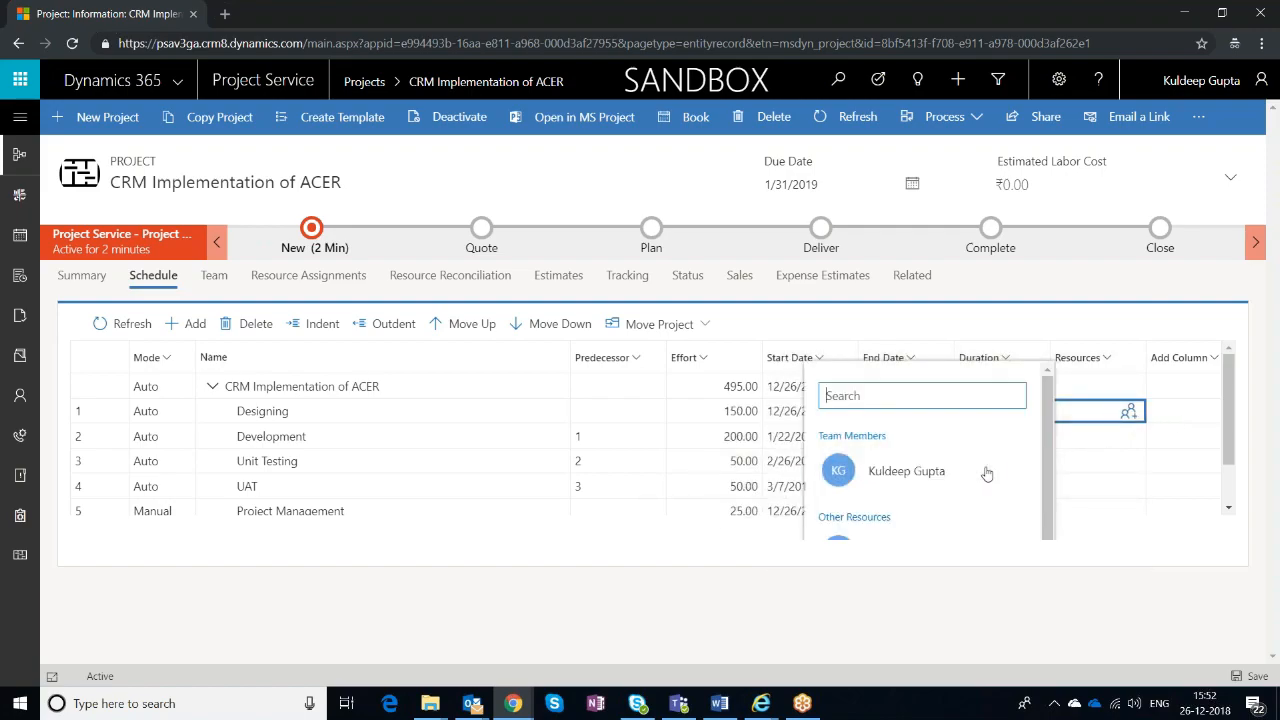
pyautogui.click(1111, 460)
# Step: Find a second person among the other resources and assign that resource to the Development task
pyautogui.click(1106, 435)
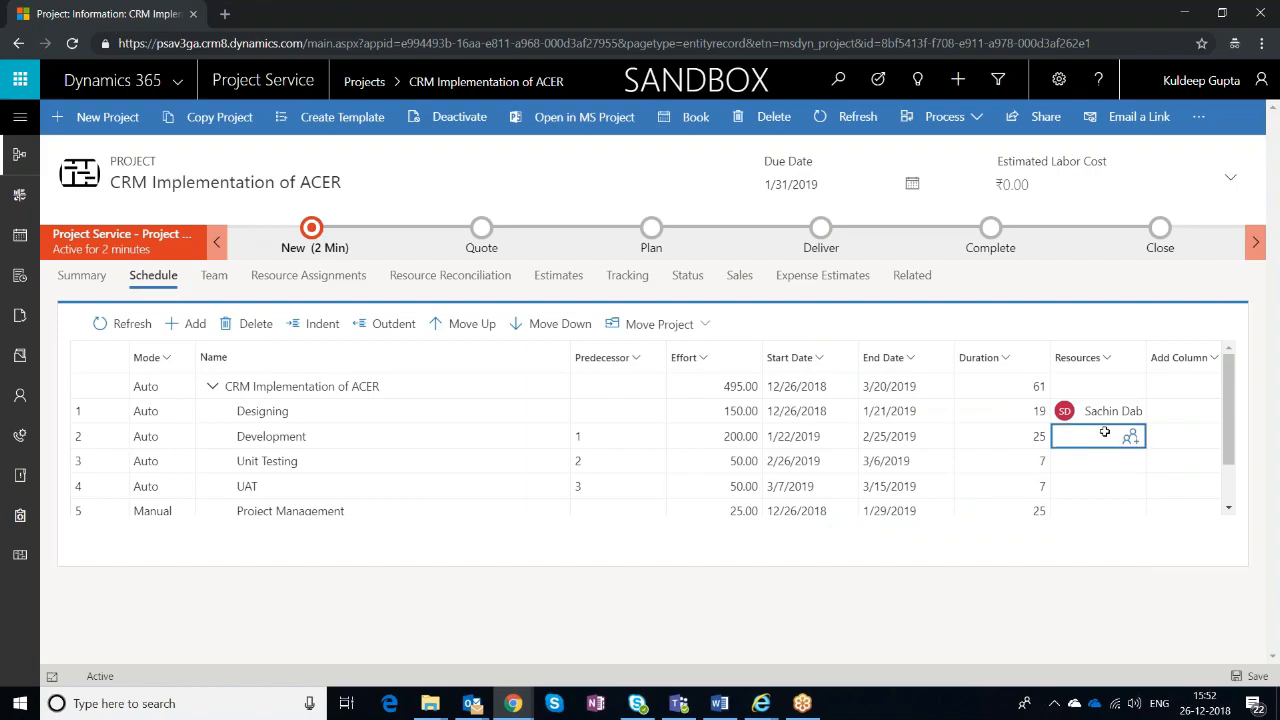
pyautogui.click(1104, 431)
pyautogui.write('Priyesh')
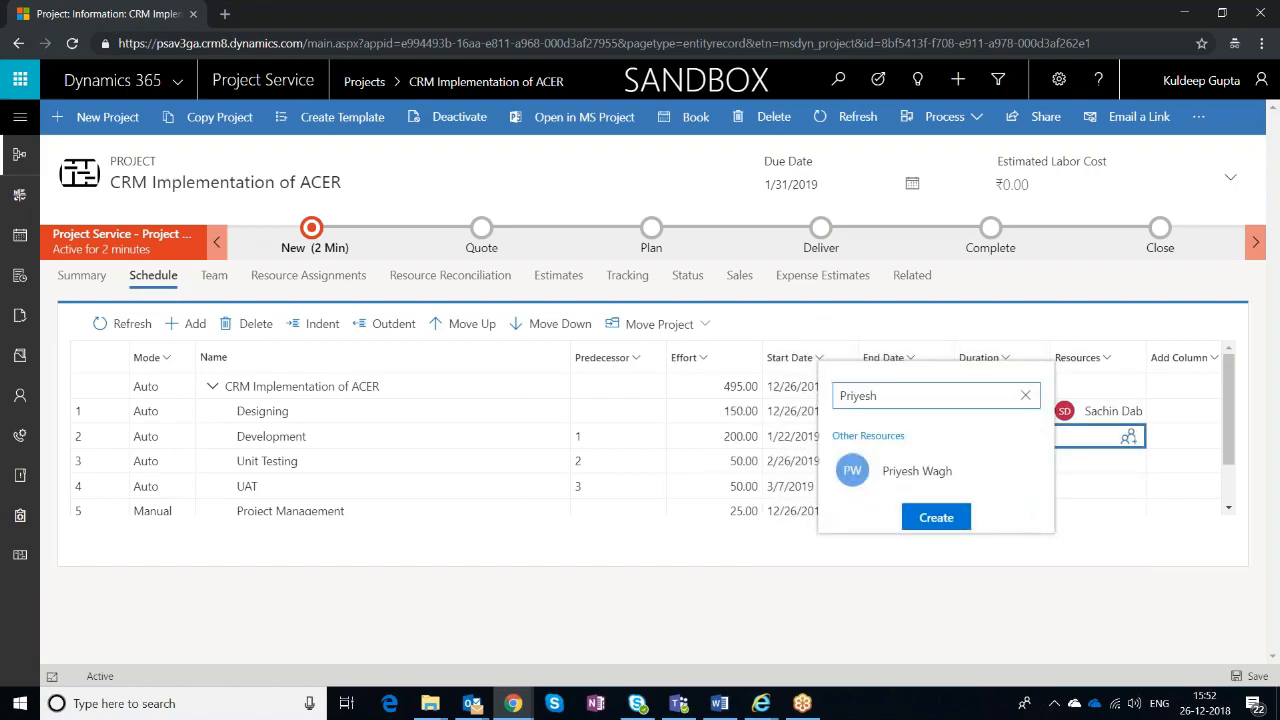
pyautogui.click(986, 477)
# Step: Assign the team member who is on the Designing task to the Unit Testing task as well
pyautogui.click(1114, 466)
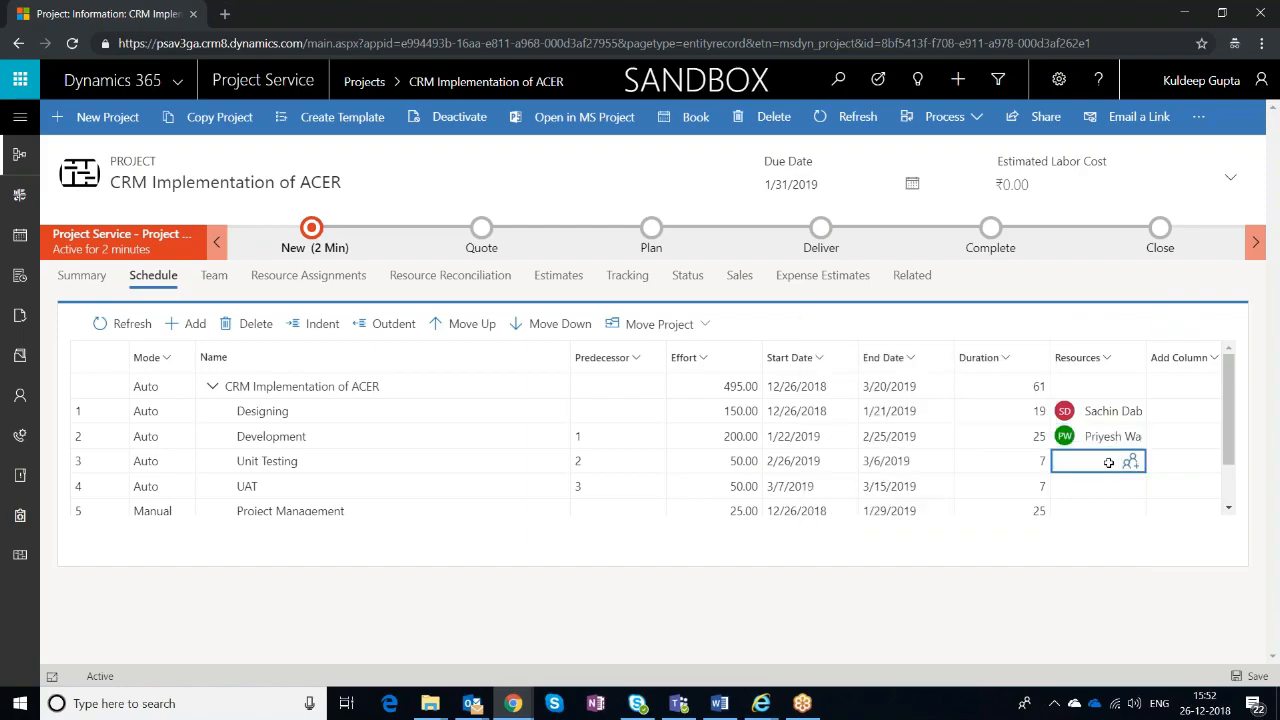
pyautogui.click(1108, 462)
pyautogui.write('Sachi')
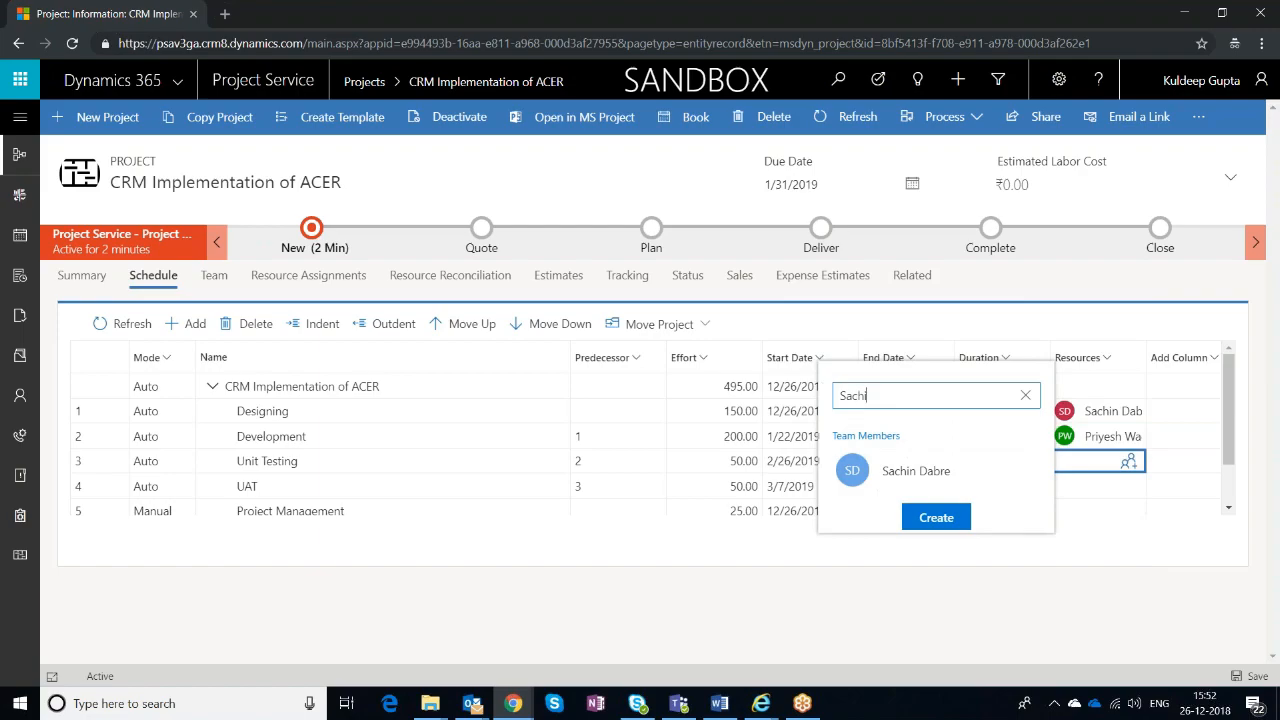
pyautogui.write('n')
pyautogui.click(950, 471)
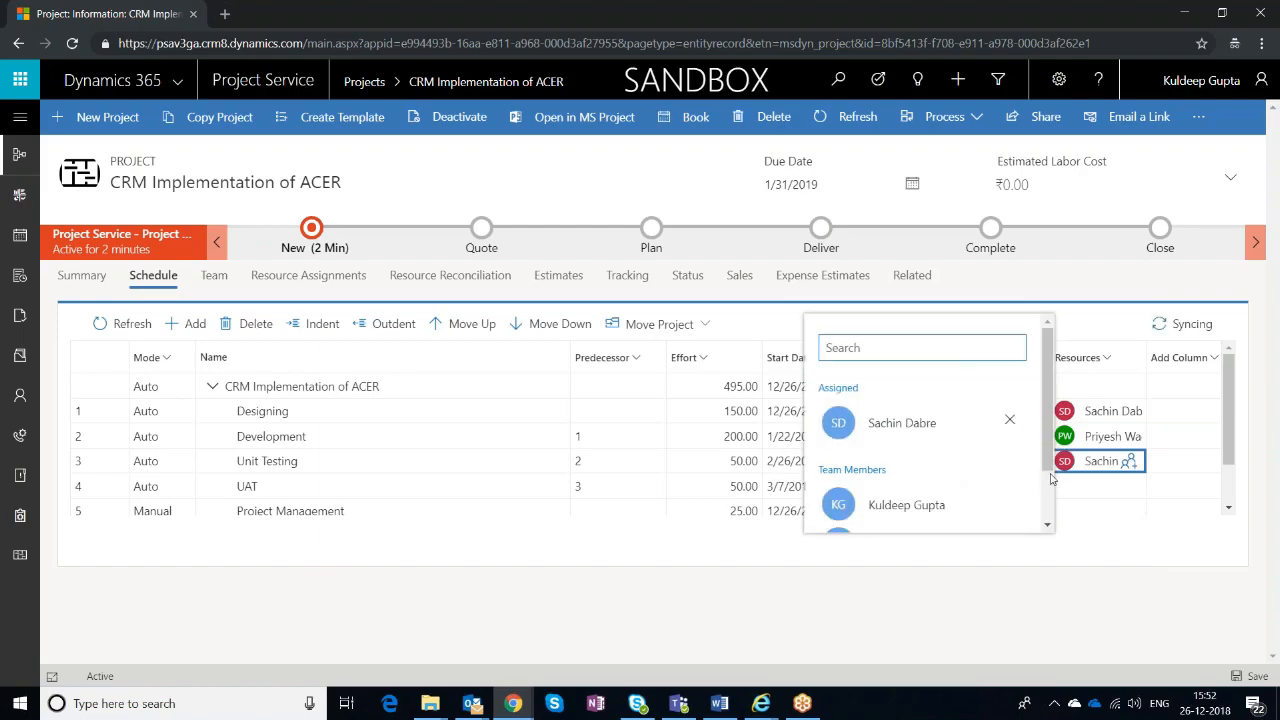
# Step: Assign two team members, the Development resource and the Designing resource, to the UAT task
pyautogui.click(1083, 485)
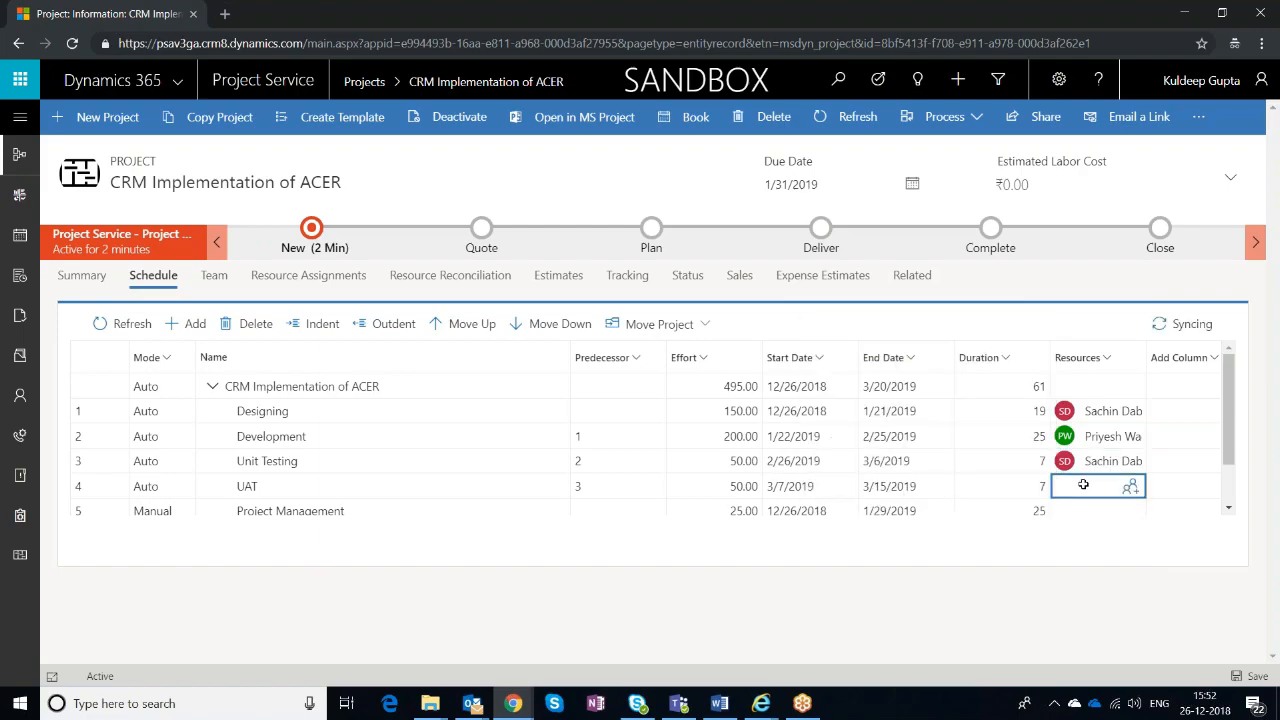
pyautogui.write('Priyesh')
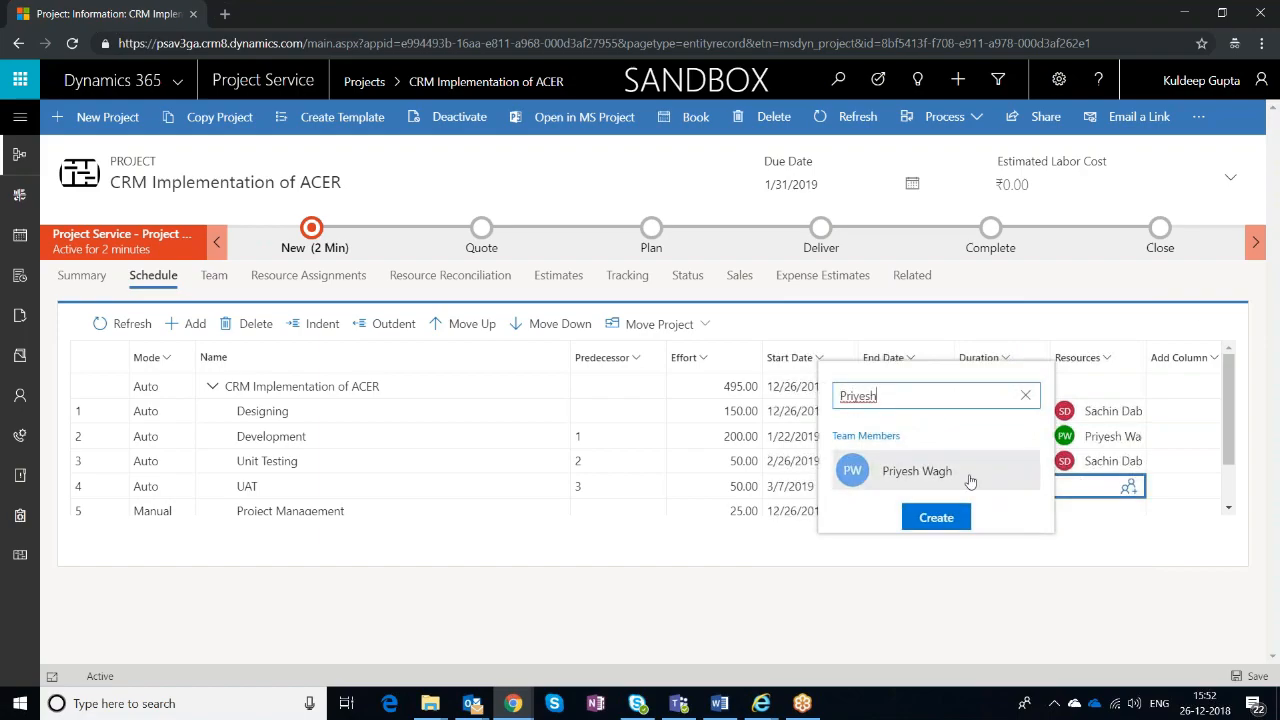
pyautogui.click(965, 475)
pyautogui.write('sac')
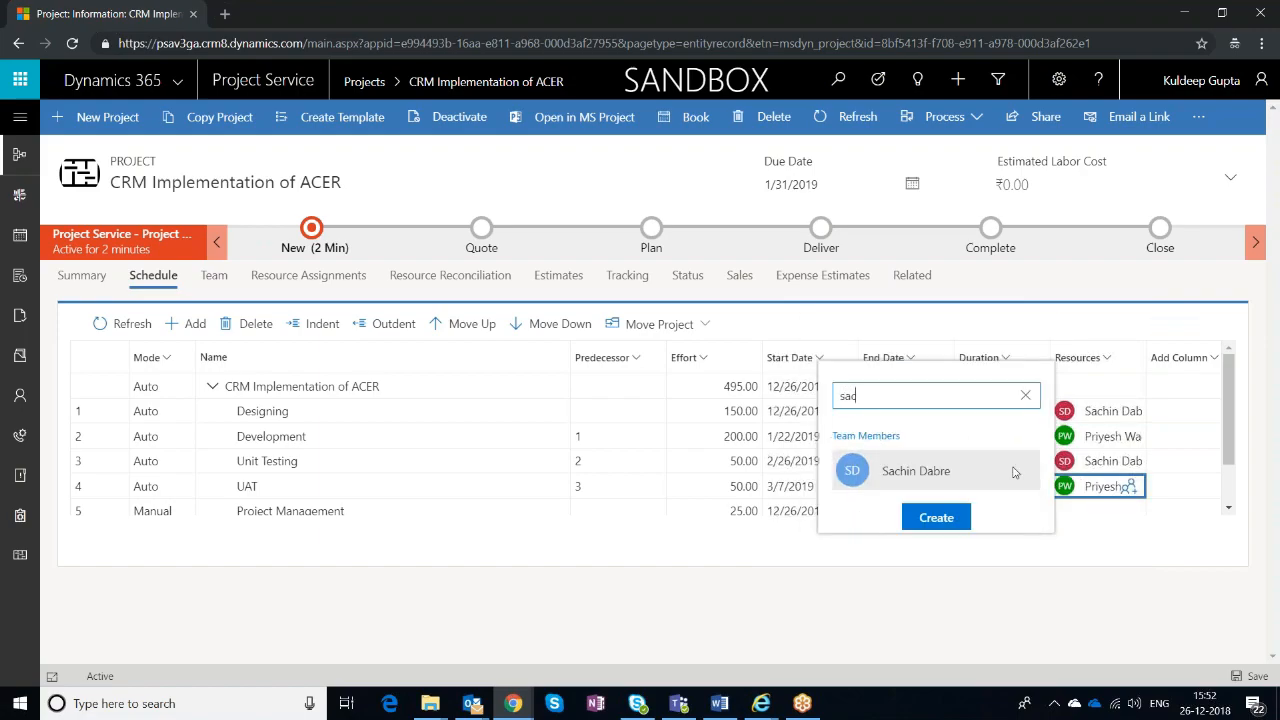
pyautogui.click(960, 477)
# Step: Assign the signed-in user, picked from the existing team members, to the Project Management task
pyautogui.click(1114, 509)
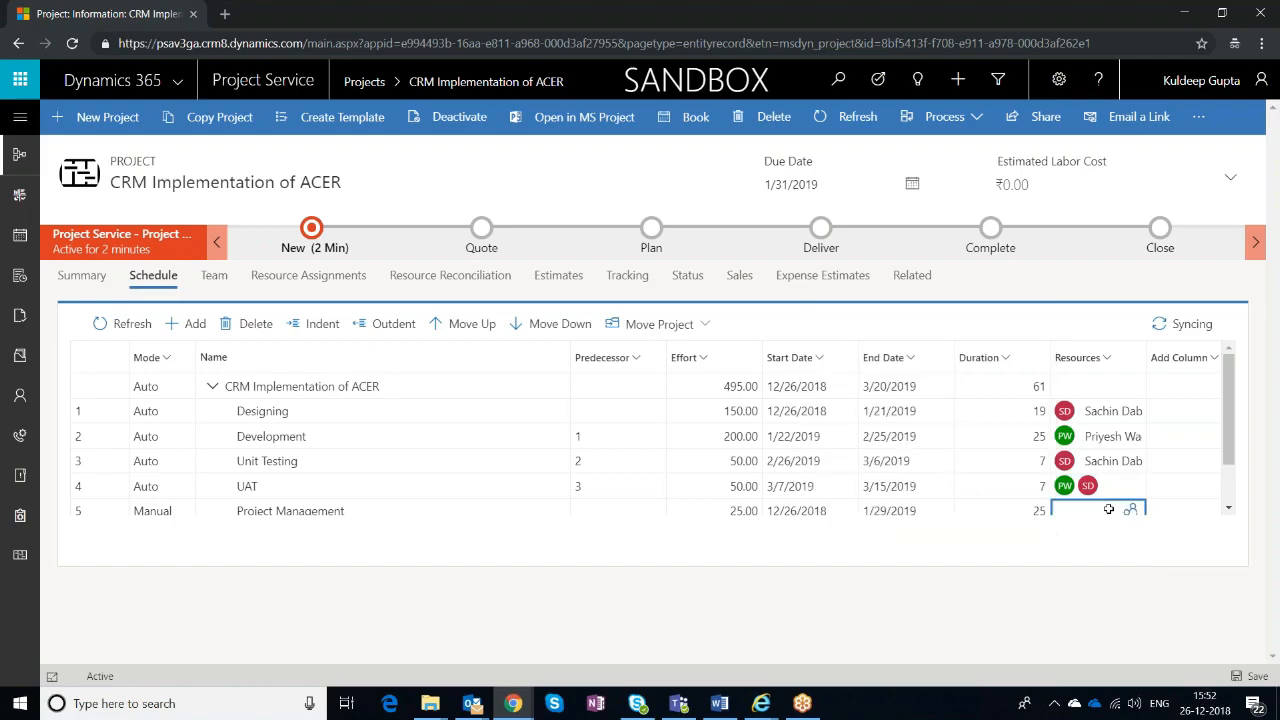
pyautogui.write('Kul')
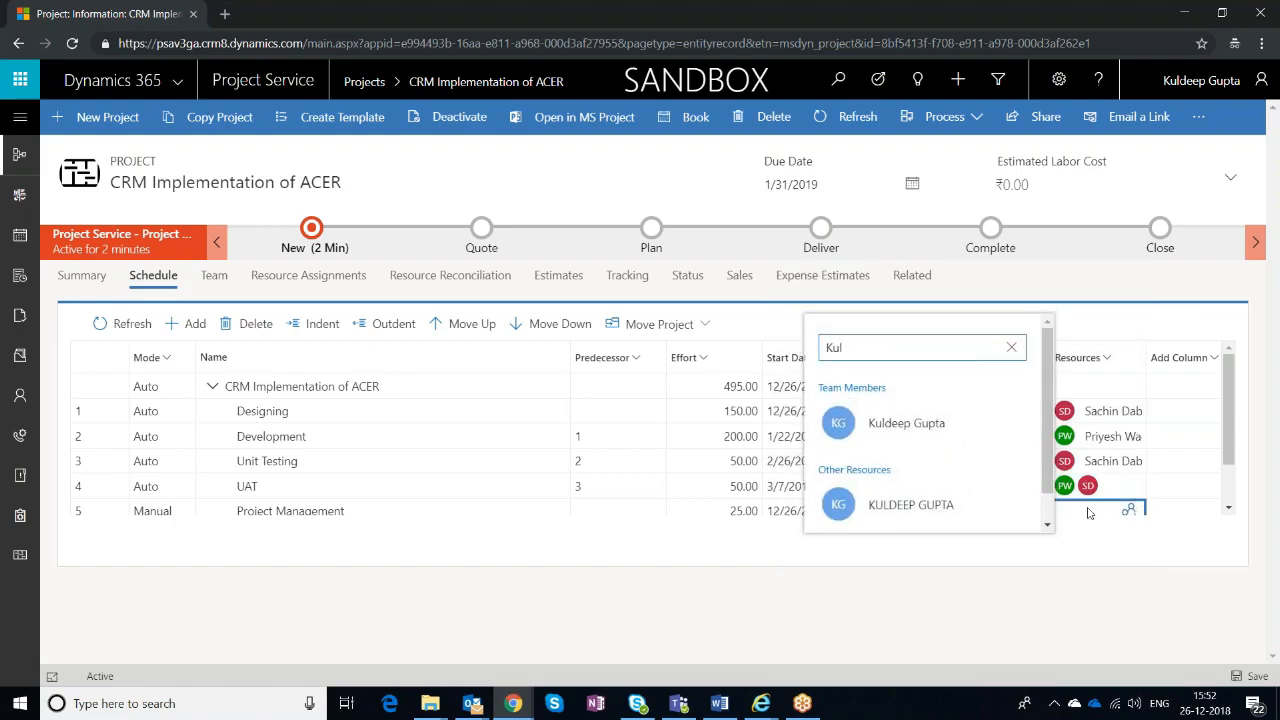
pyautogui.click(914, 424)
pyautogui.click(1185, 436)
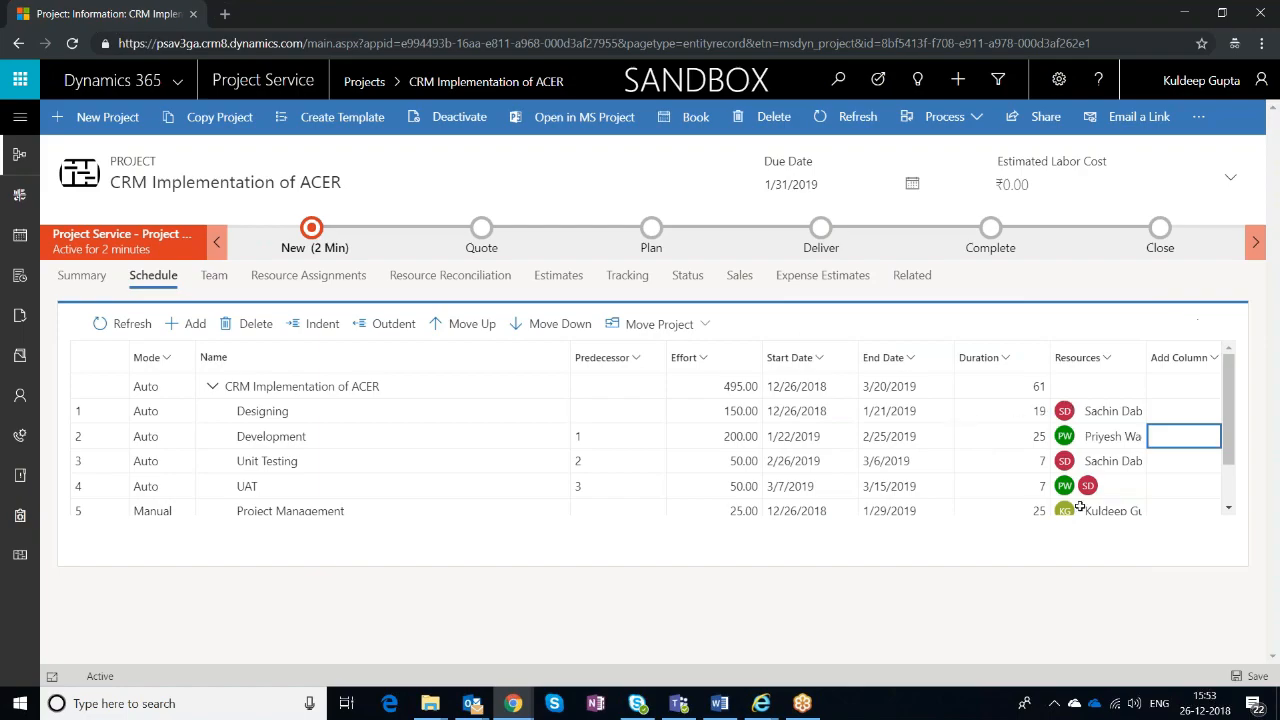
# Step: Assign the team member who is on the Designing task to the Go Live task
pyautogui.scroll(-1, 1087, 429)
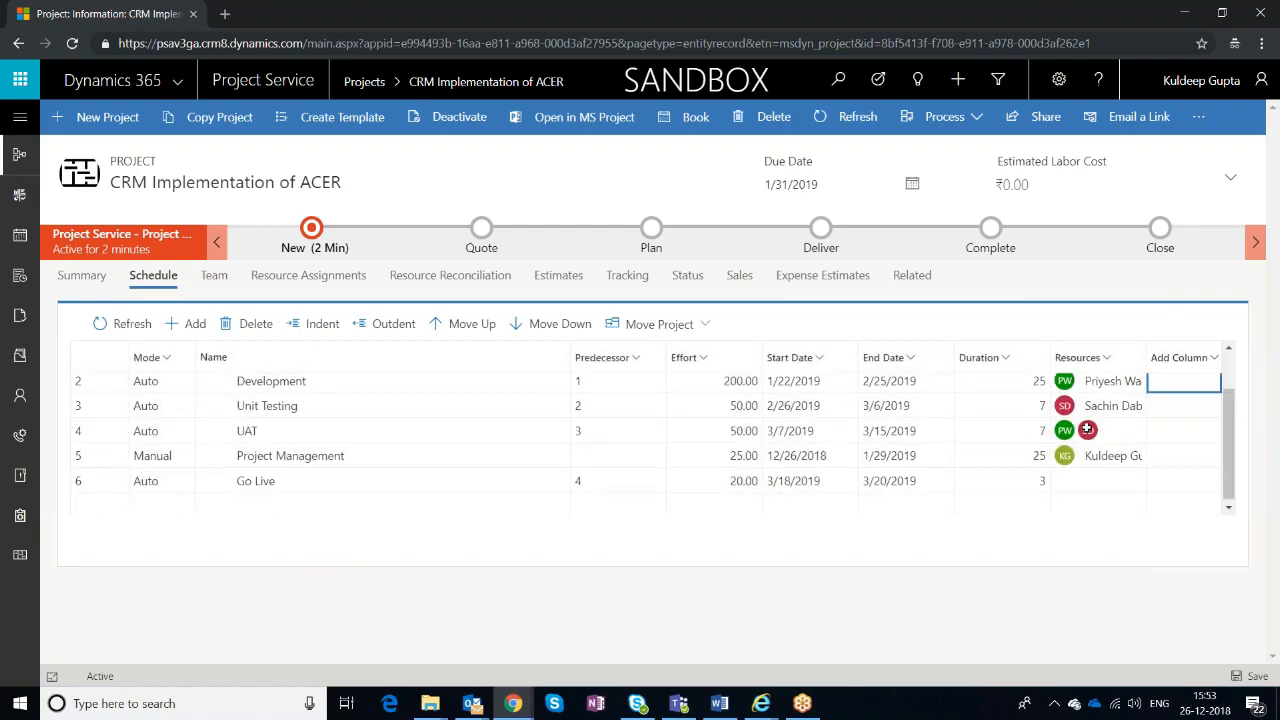
pyautogui.click(1098, 481)
pyautogui.write('Sachin')
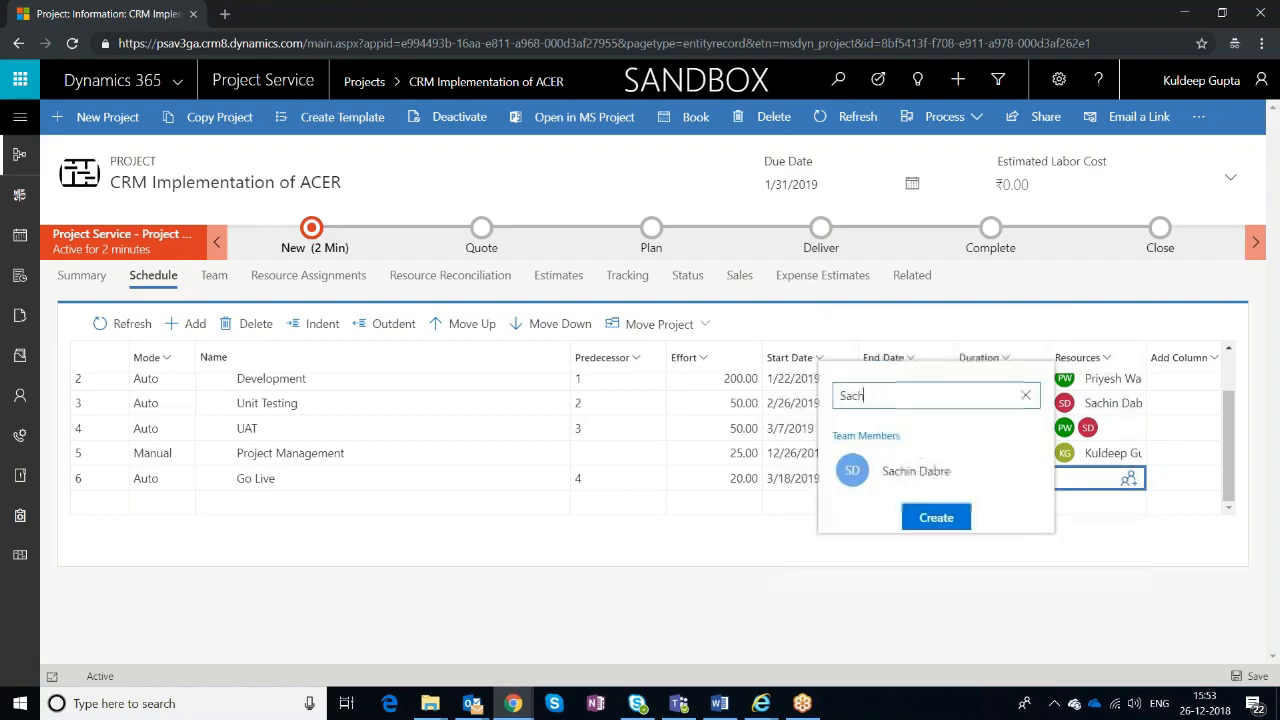
pyautogui.click(918, 488)
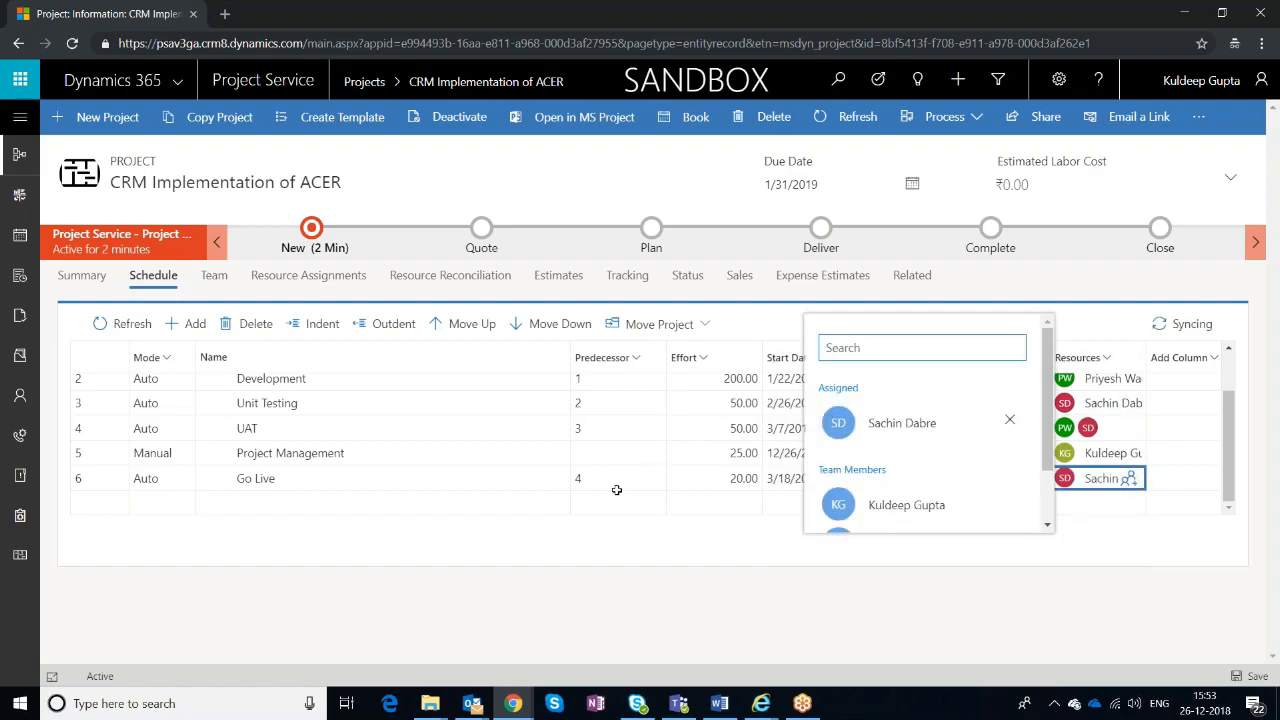
pyautogui.click(476, 498)
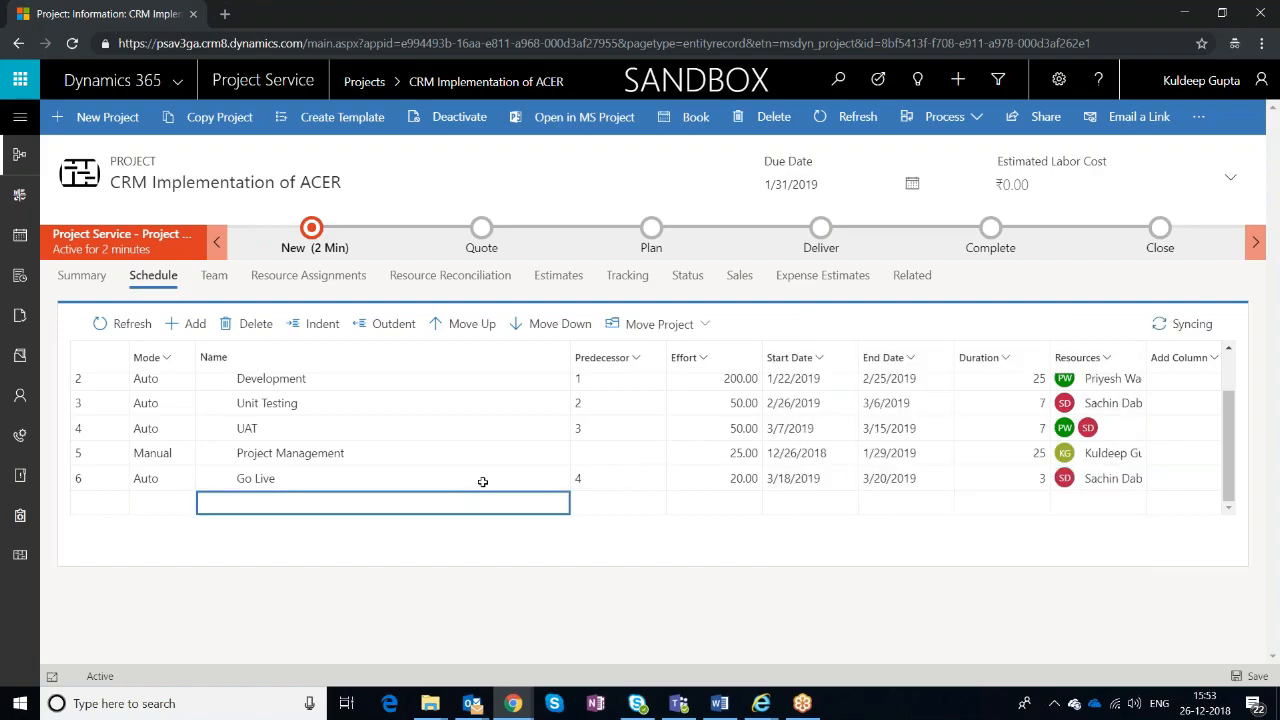
# Step: Open the project team record of the Designing resource, change the role from Team Member to Developer and save it
pyautogui.click(215, 279)
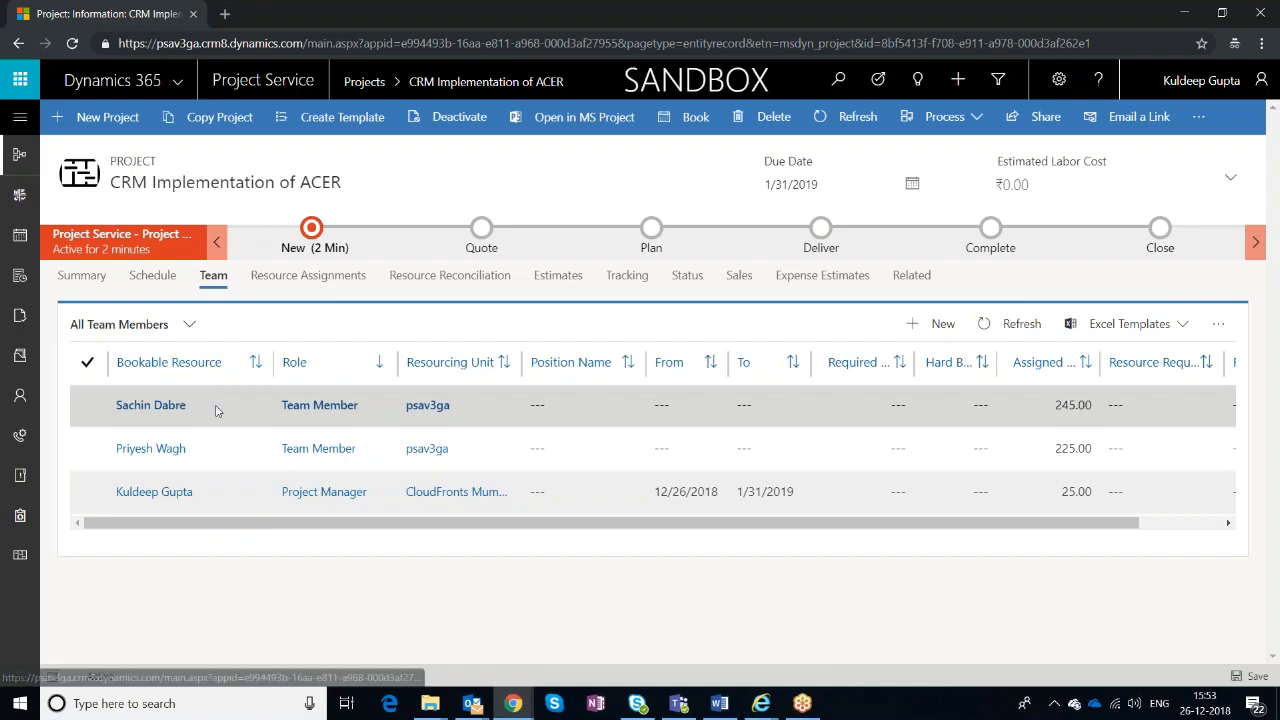
pyautogui.doubleClick(218, 413)
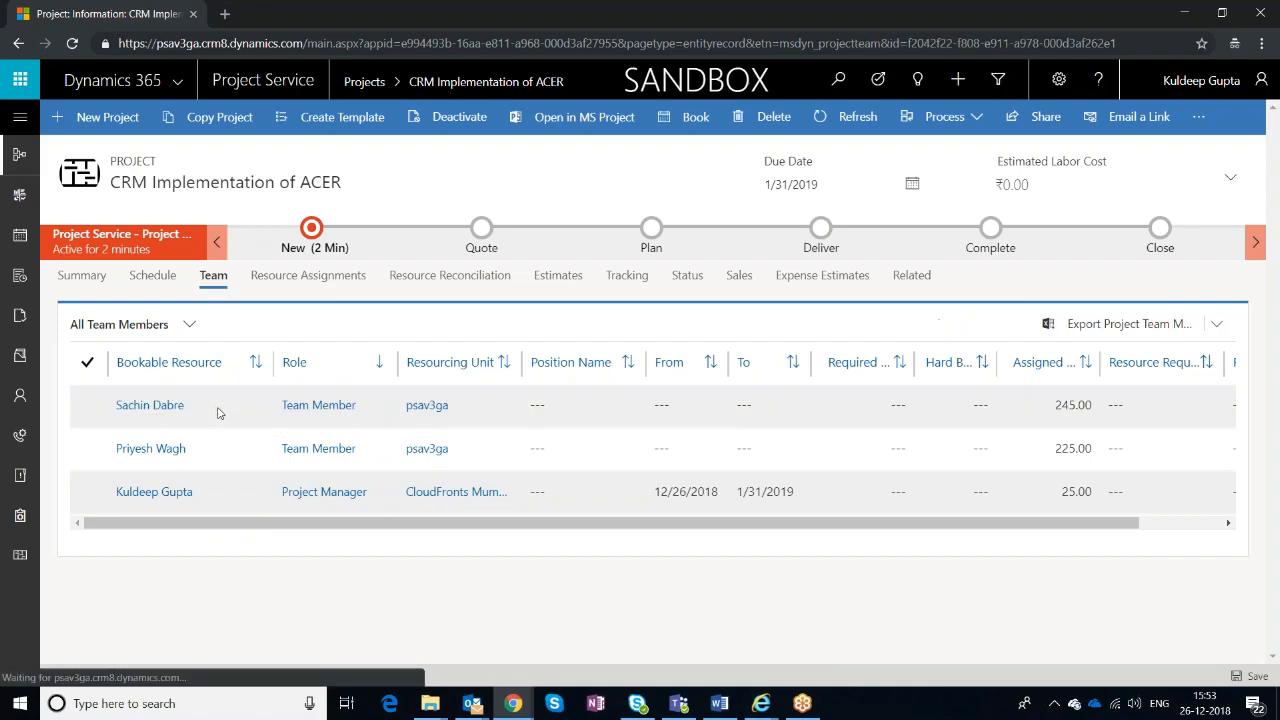
pyautogui.click(366, 395)
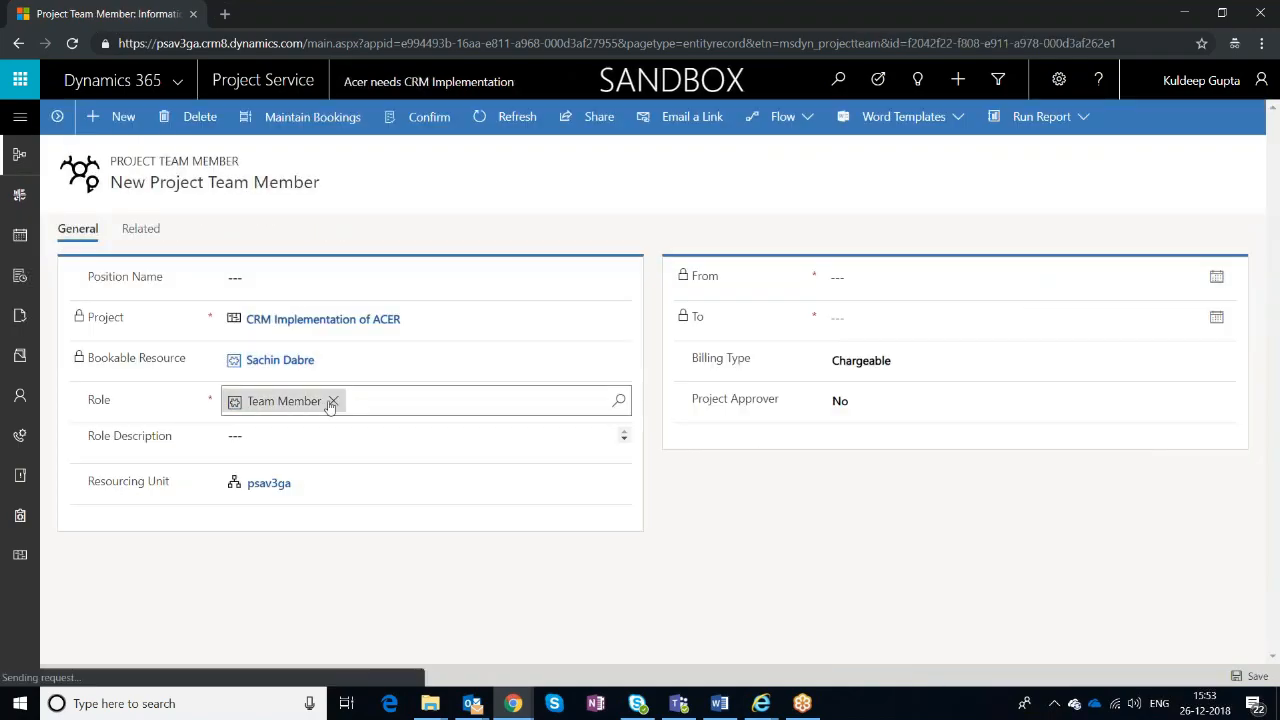
pyautogui.click(332, 402)
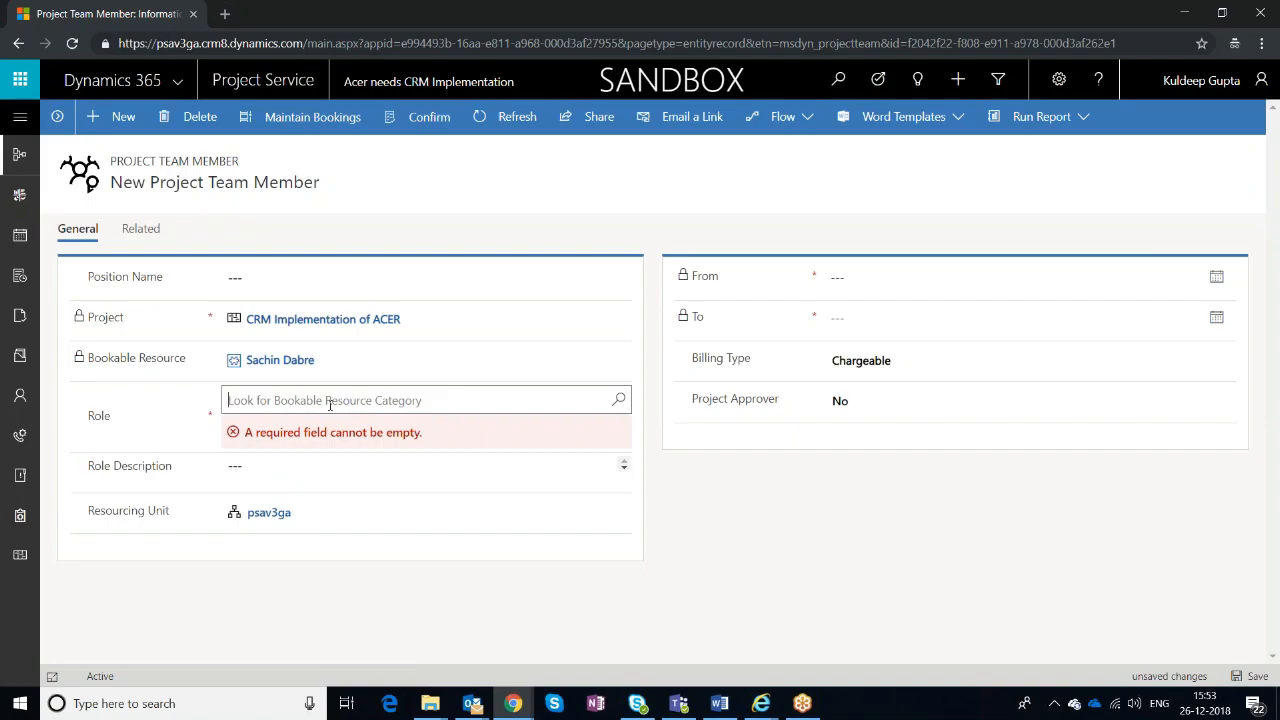
pyautogui.write('deve')
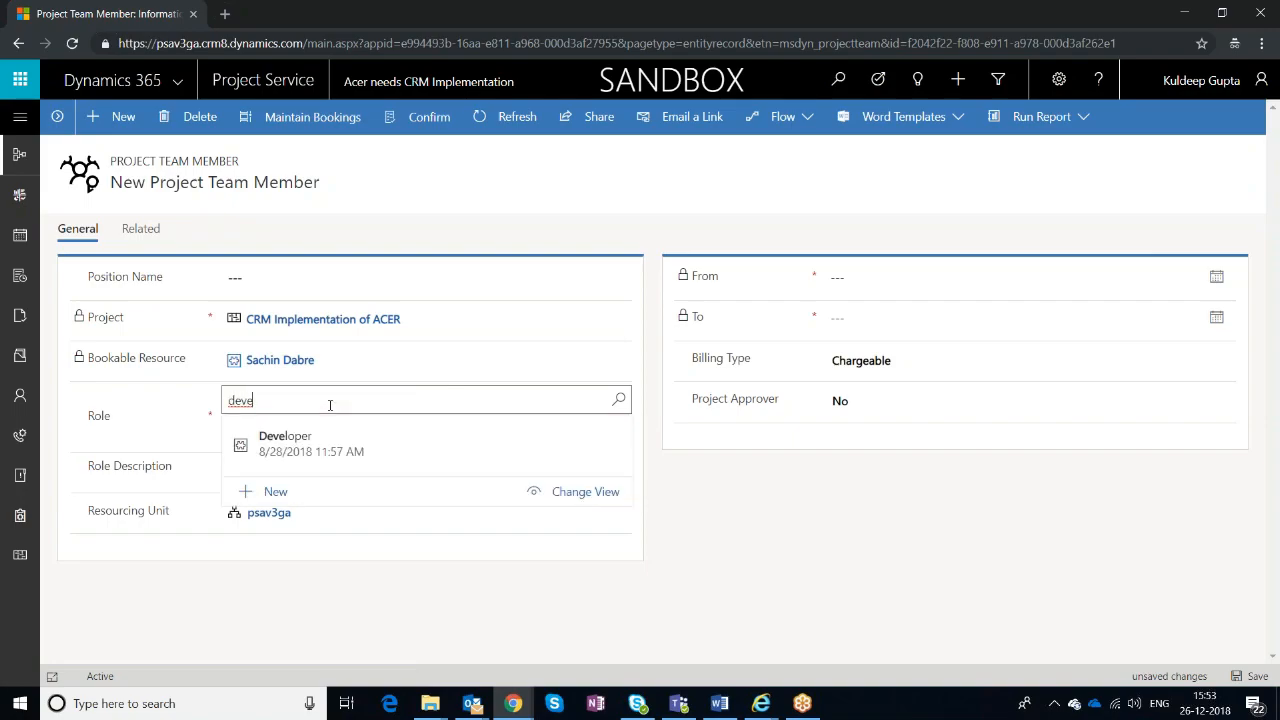
pyautogui.click(338, 440)
pyautogui.click(1235, 676)
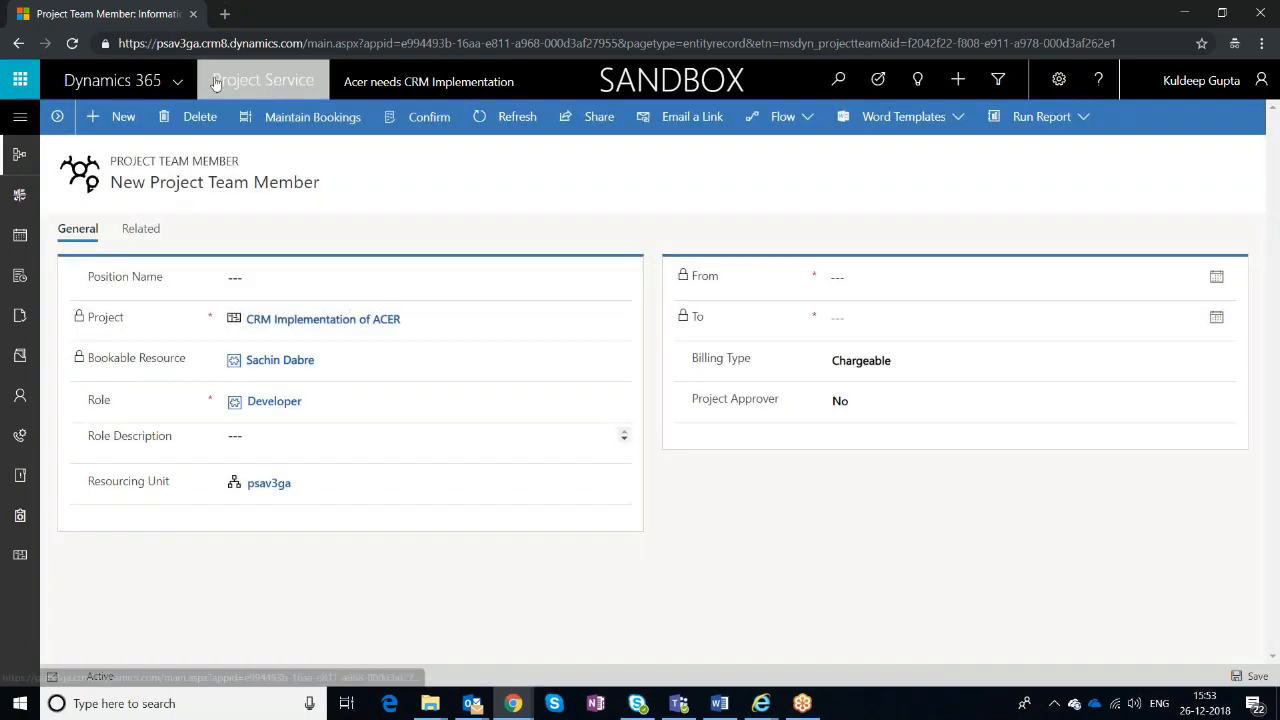
# Step: Open the project team record of the Development resource, change the role from Team Member to Developer, and return to the team list
pyautogui.click(18, 44)
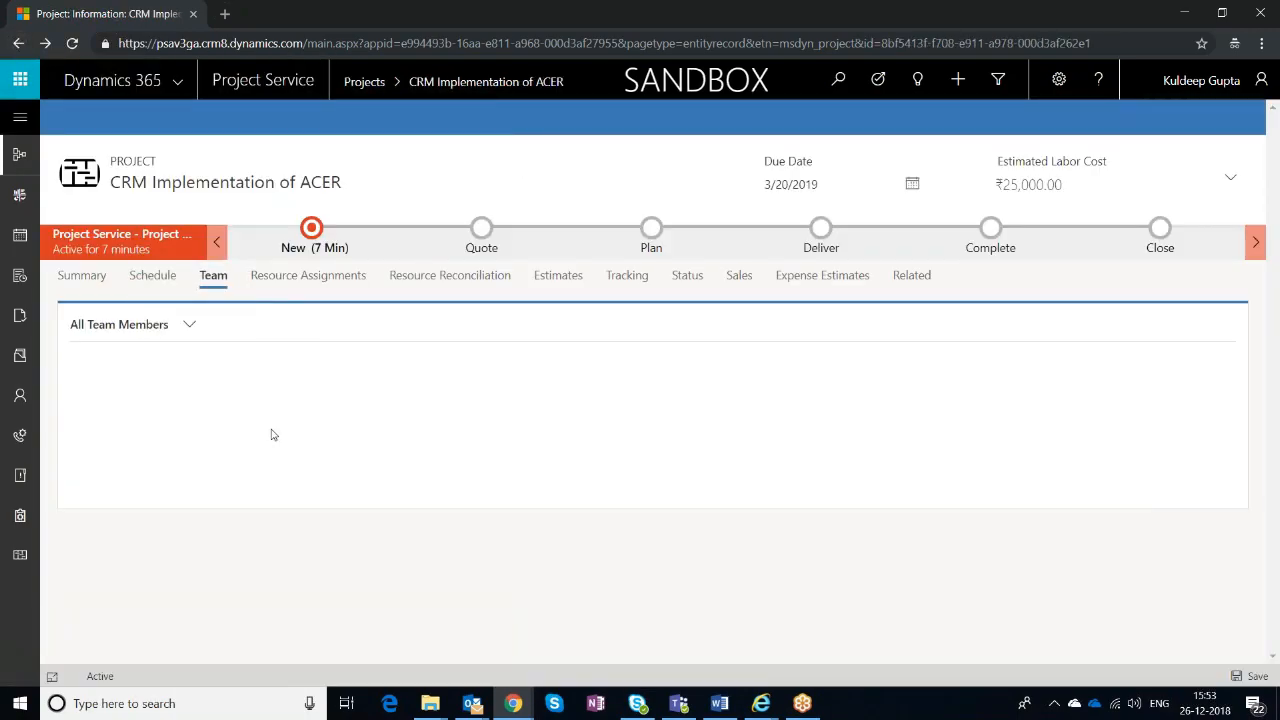
pyautogui.doubleClick(250, 408)
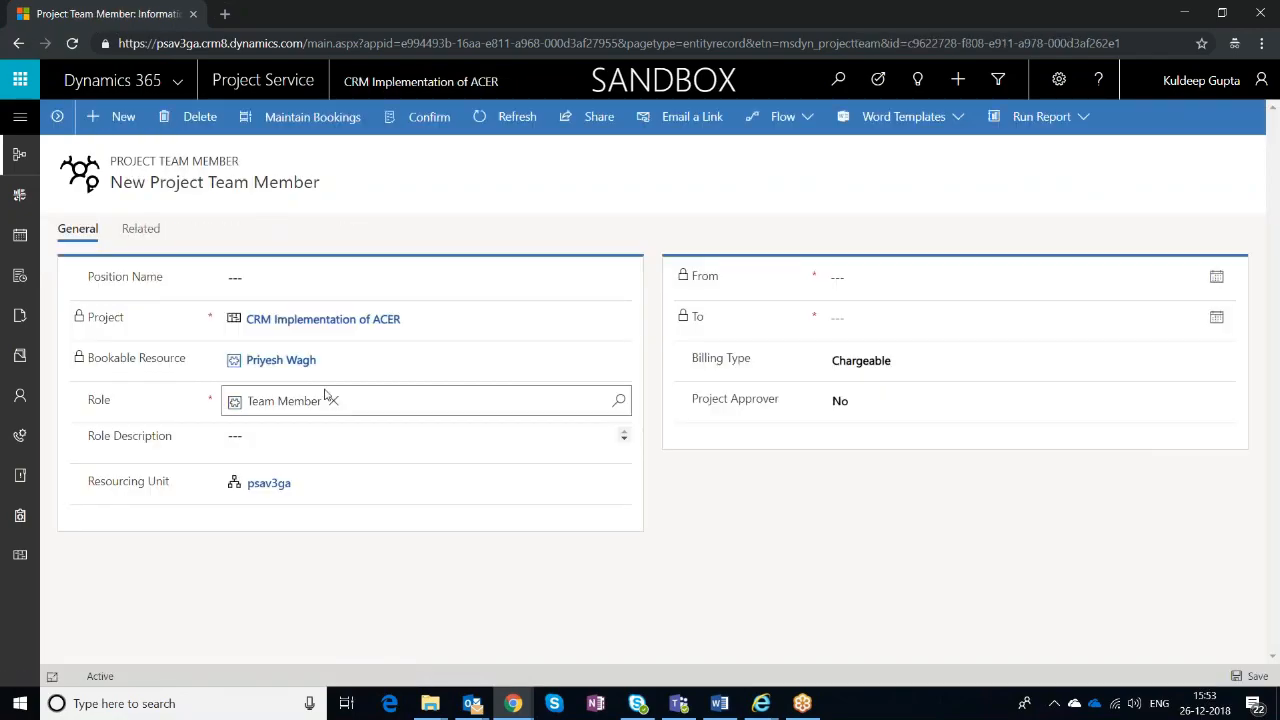
pyautogui.click(332, 400)
pyautogui.write('deve')
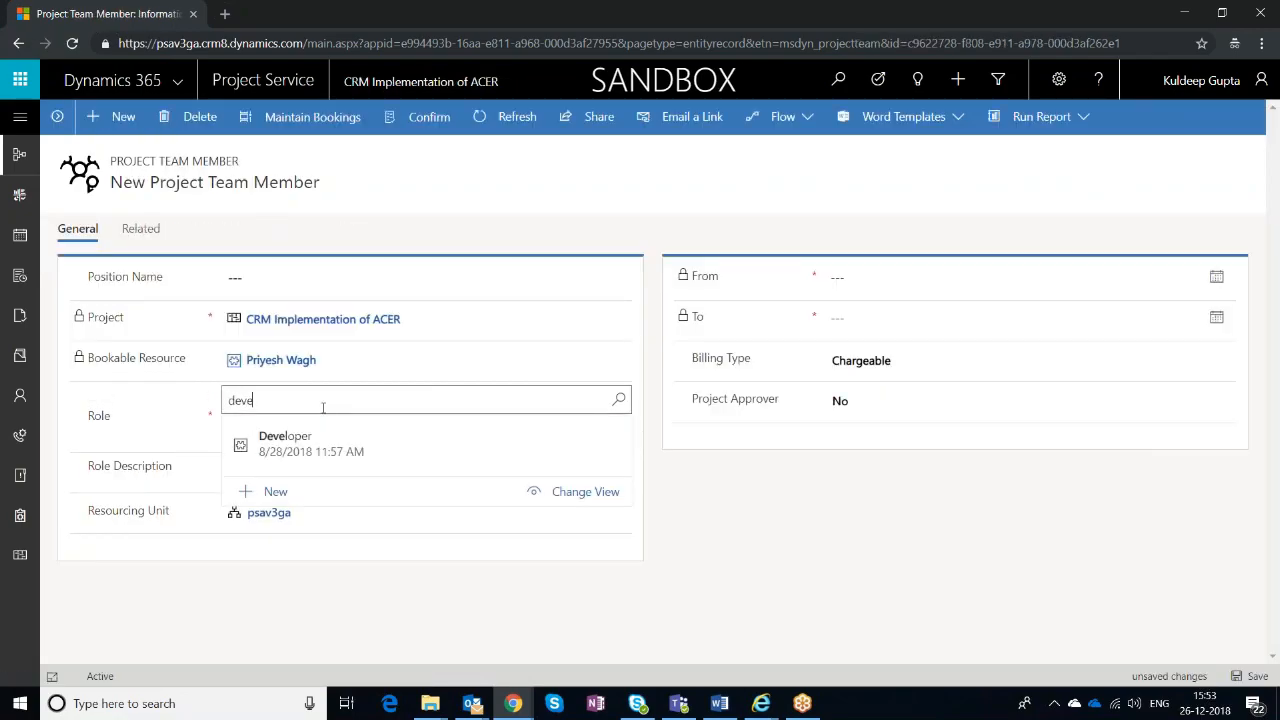
pyautogui.click(297, 440)
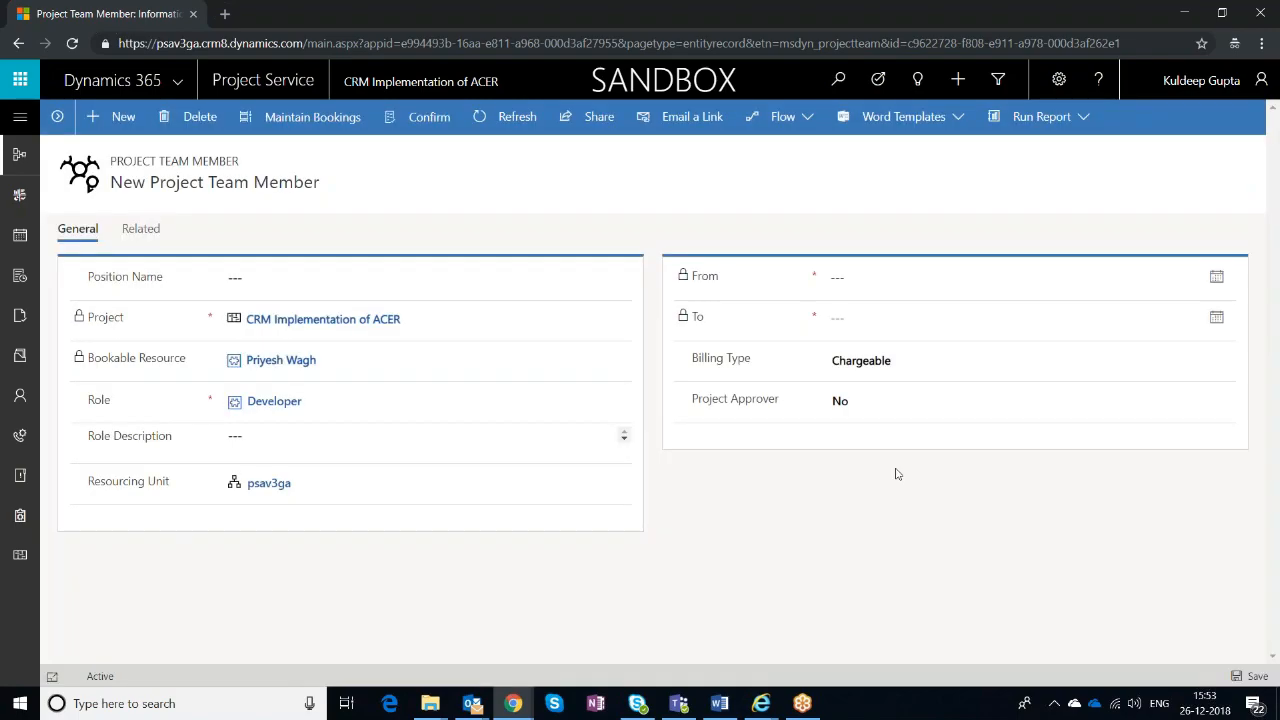
pyautogui.click(18, 43)
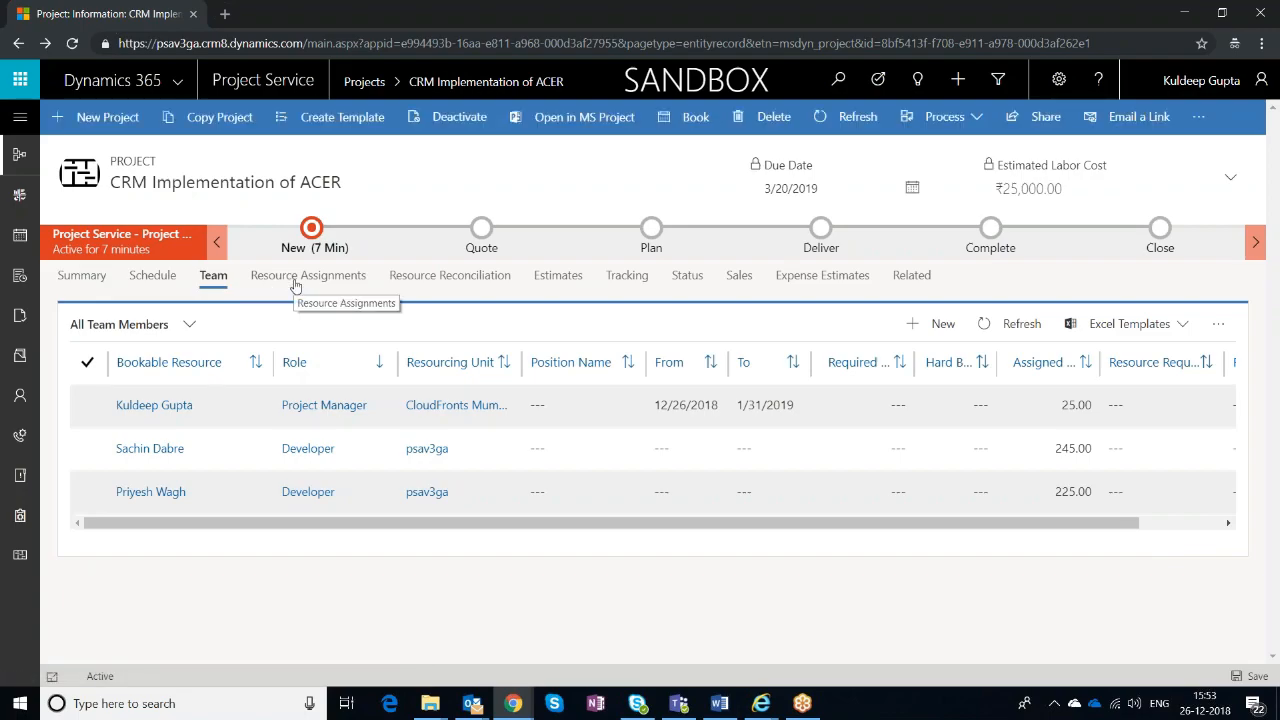
# Step: Open the project's resource assignments, group them by Category and look through the grouped tasks
pyautogui.click(296, 284)
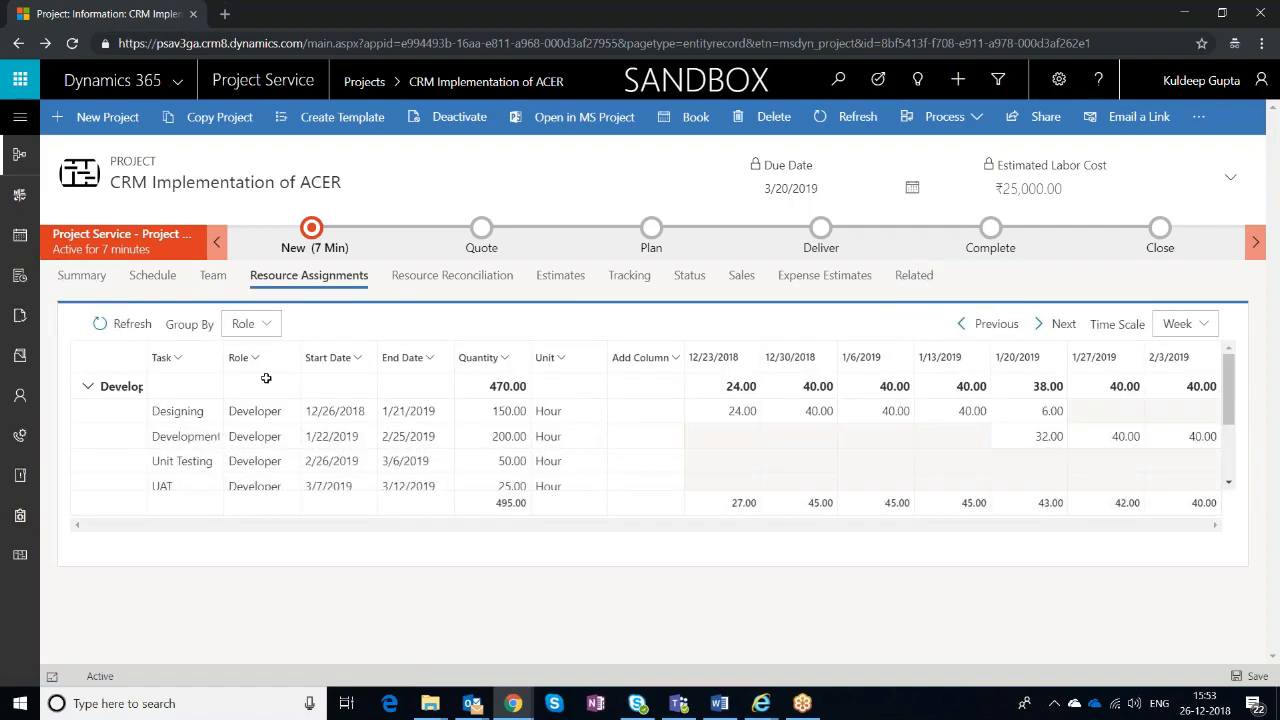
pyautogui.click(271, 329)
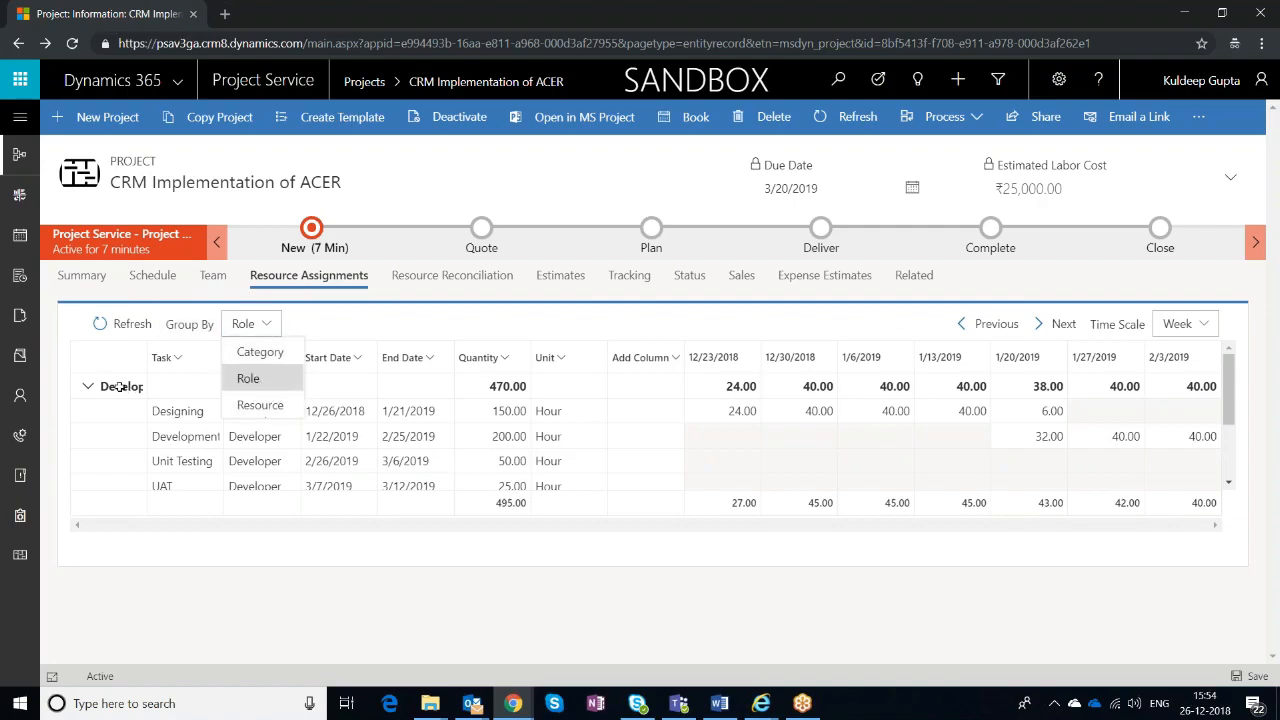
pyautogui.click(260, 353)
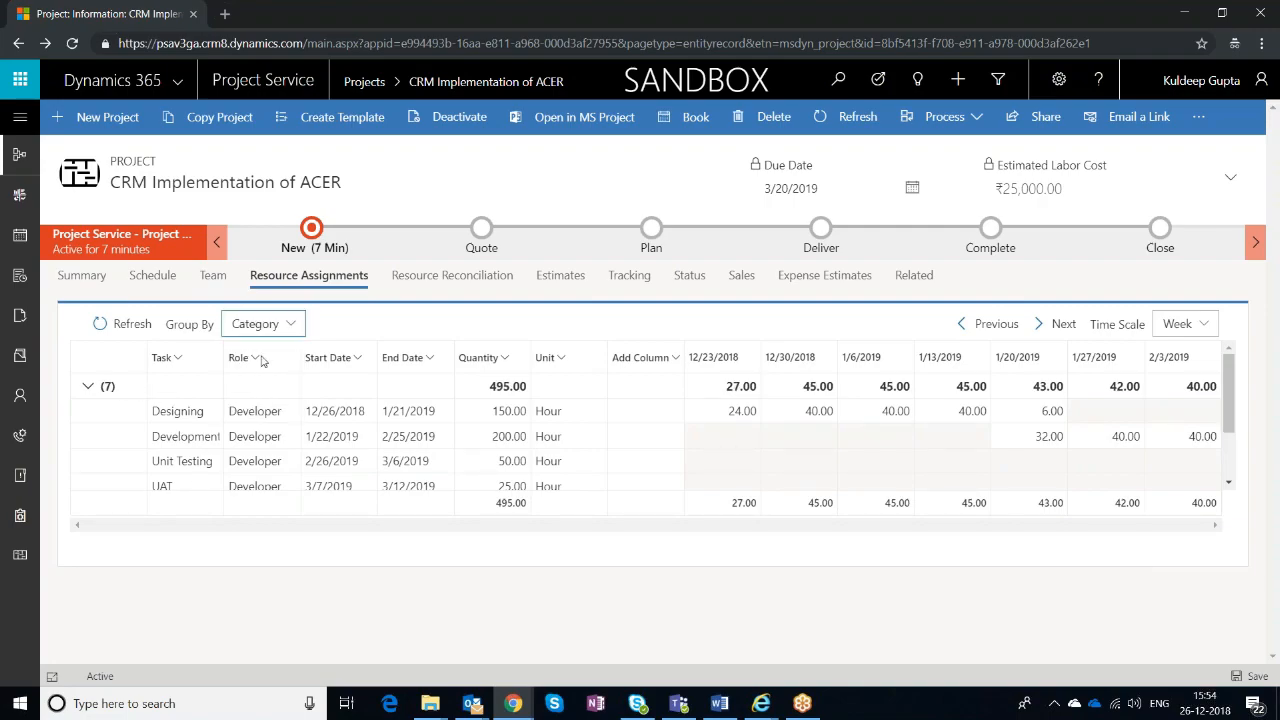
pyautogui.scroll(-3, 263, 443)
pyautogui.scroll(3, 263, 440)
# Step: Group the assignments by Resource and widen the first column so the full resource names fit
pyautogui.click(268, 324)
pyautogui.click(250, 405)
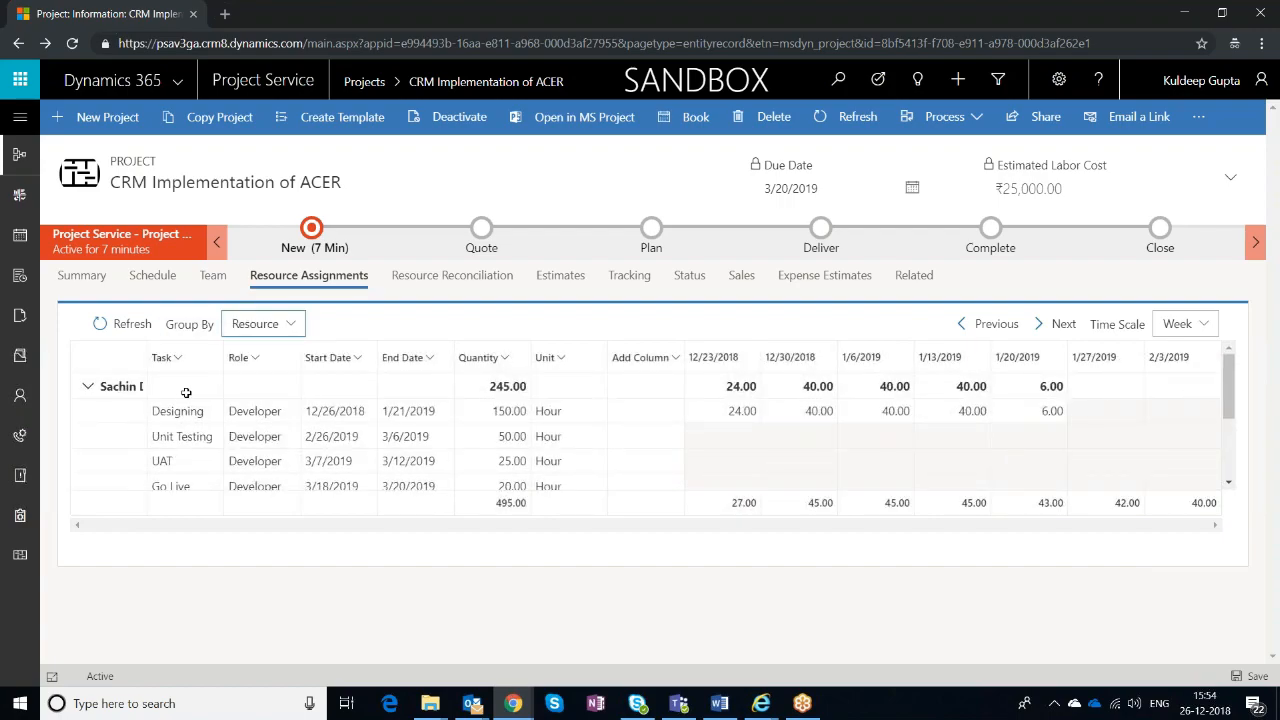
pyautogui.moveTo(148, 357); pyautogui.dragTo(258, 357)
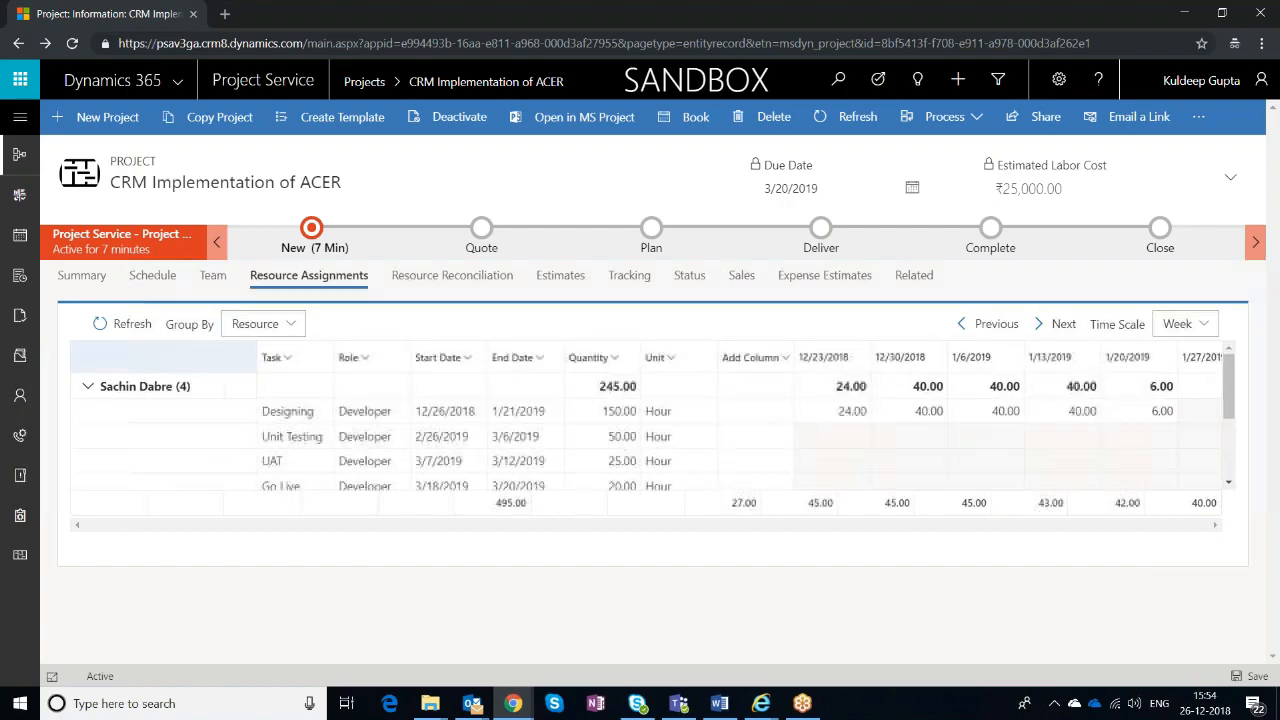
pyautogui.scroll(-3, 242, 410)
pyautogui.scroll(3, 242, 410)
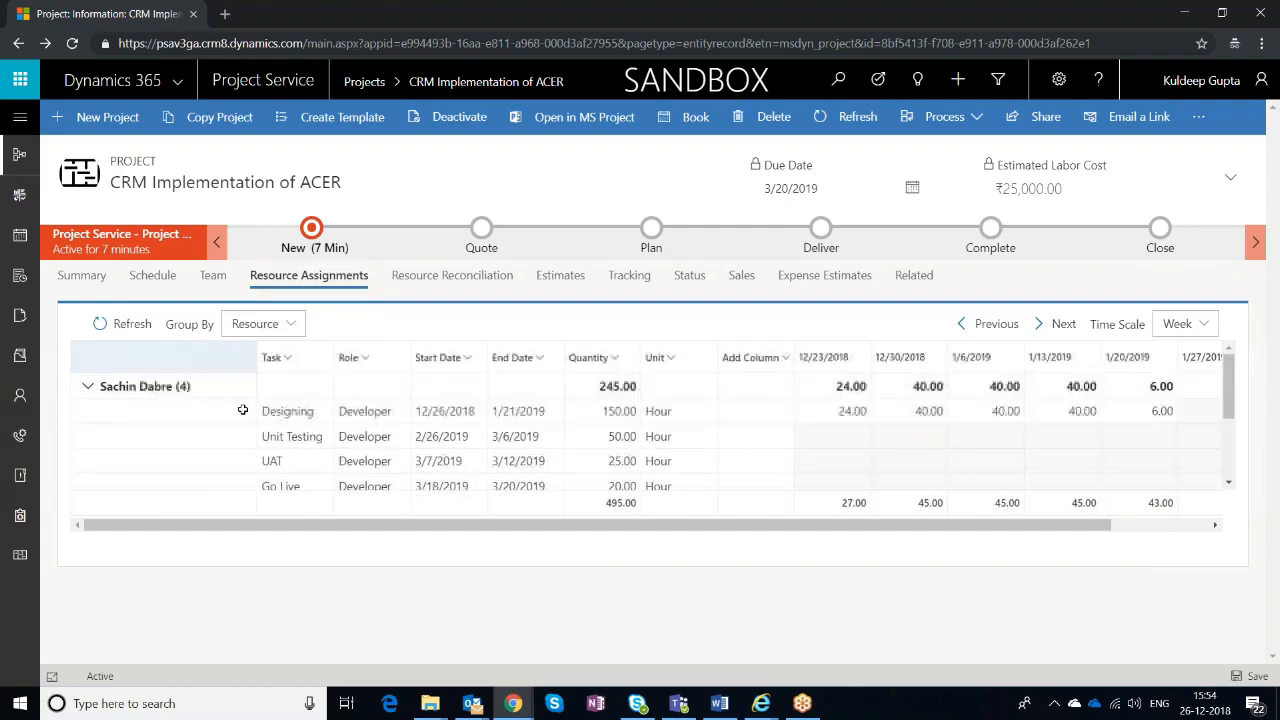
# Step: Examine each resource's assigned tasks, dates, quantities and weekly hours in the assignments grid
pyautogui.scroll(-3, 200, 412)
pyautogui.scroll(3, 171, 411)
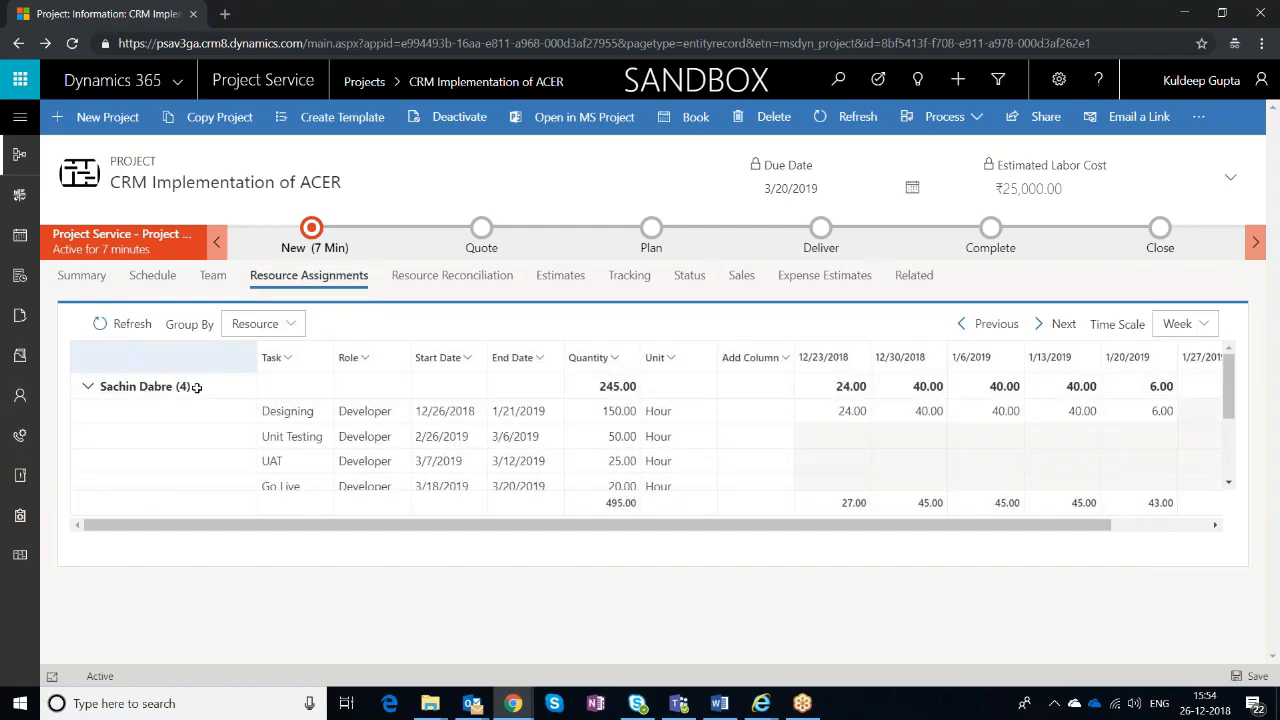
pyautogui.scroll(-3, 290, 436)
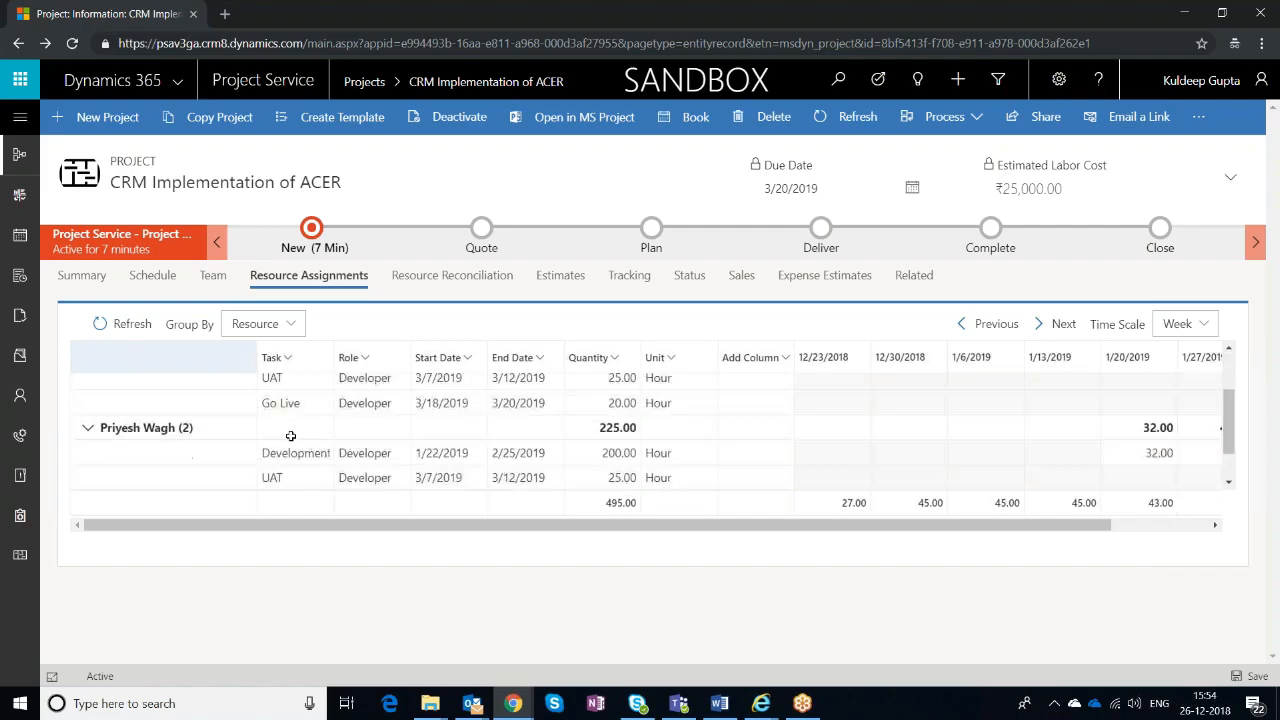
pyautogui.scroll(3, 295, 436)
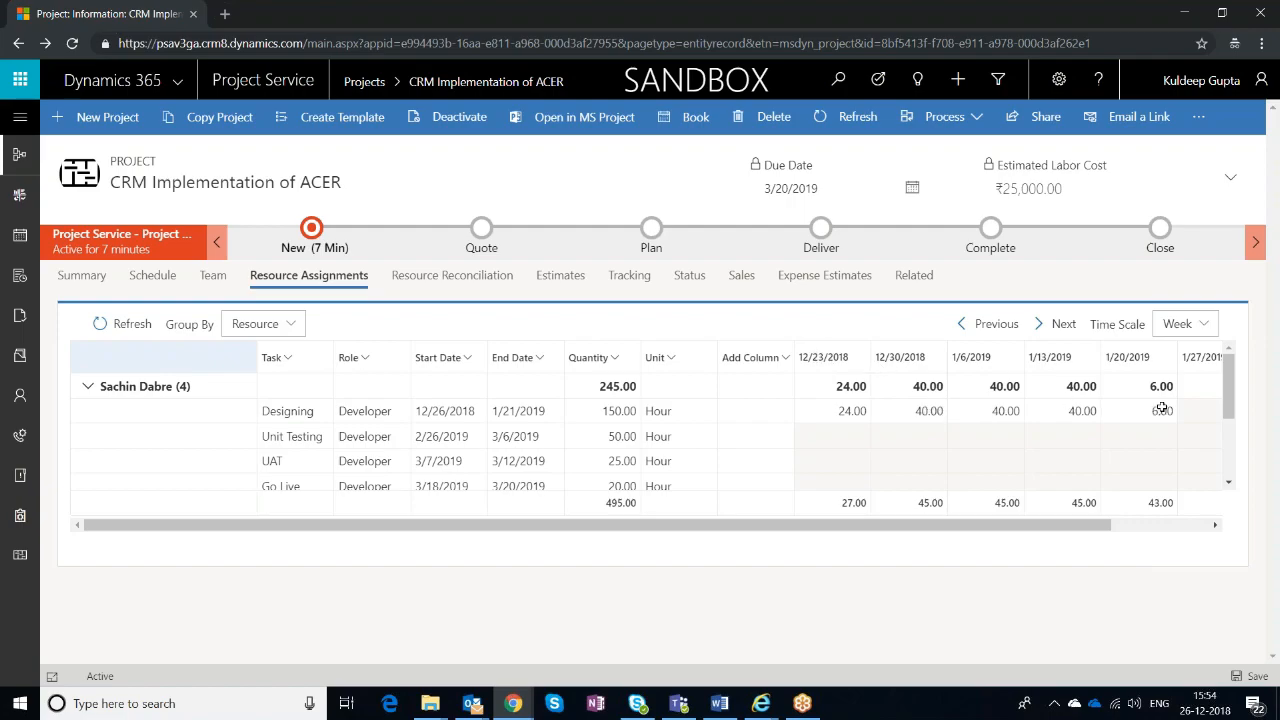
pyautogui.scroll(-1, 656, 462)
pyautogui.scroll(1, 657, 462)
pyautogui.hscroll(1, 693, 528)
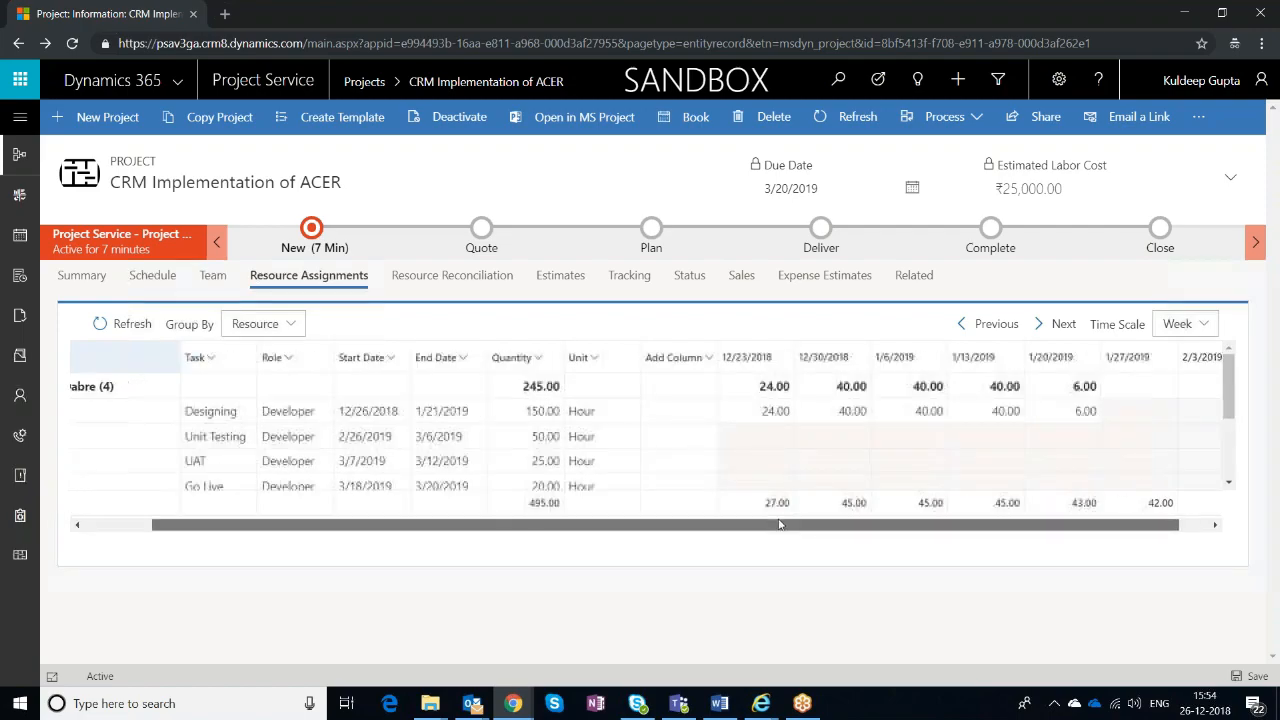
pyautogui.scroll(-1, 322, 471)
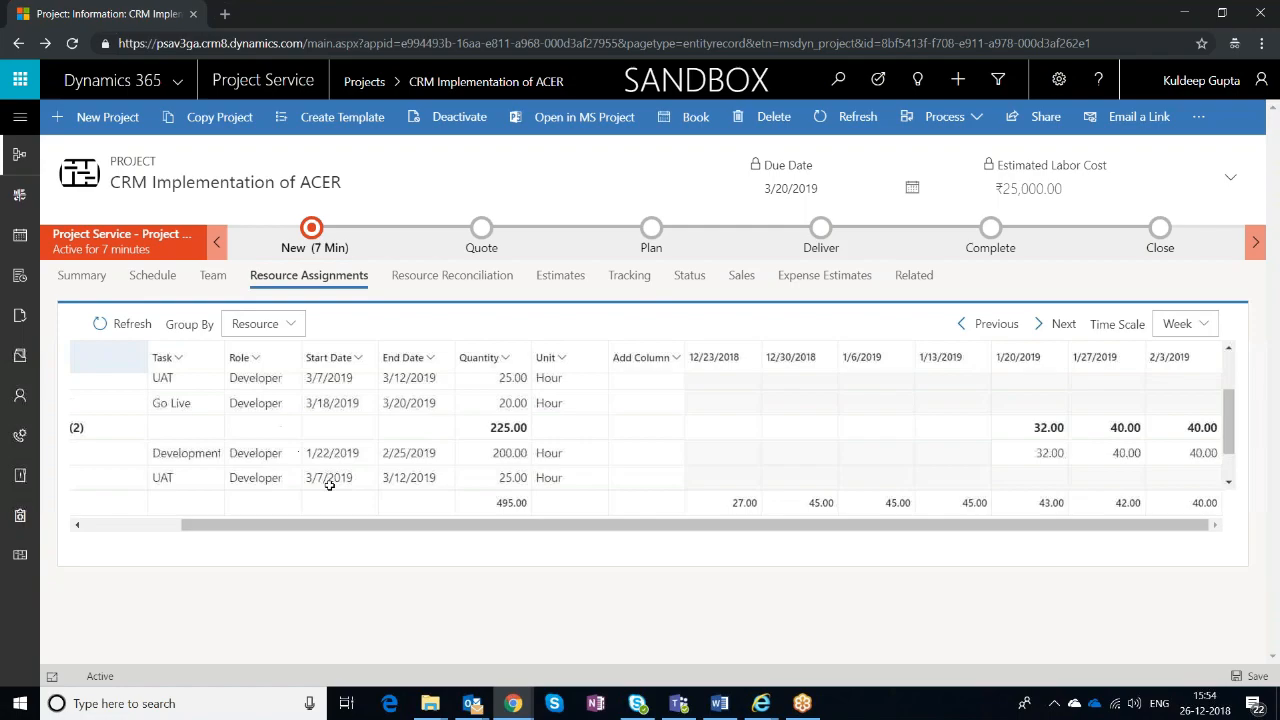
pyautogui.hscroll(-1, 314, 529)
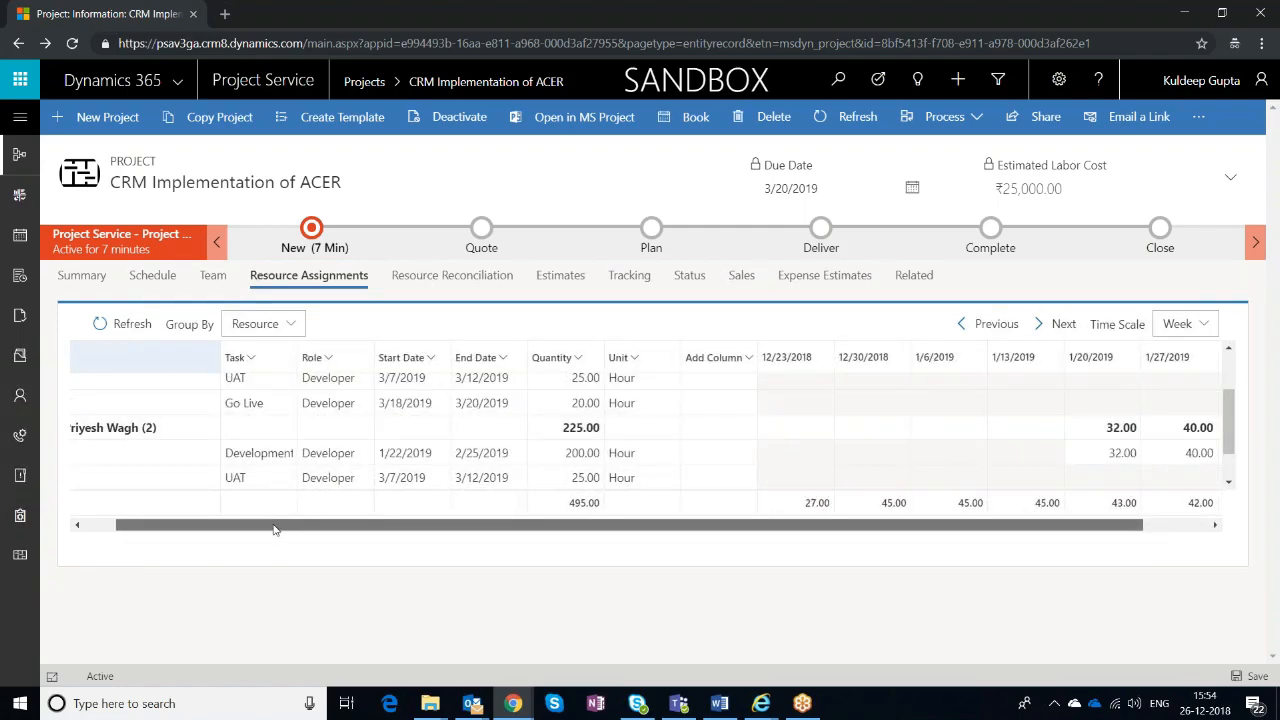
pyautogui.hscroll(1, 280, 529)
pyautogui.scroll(1, 715, 471)
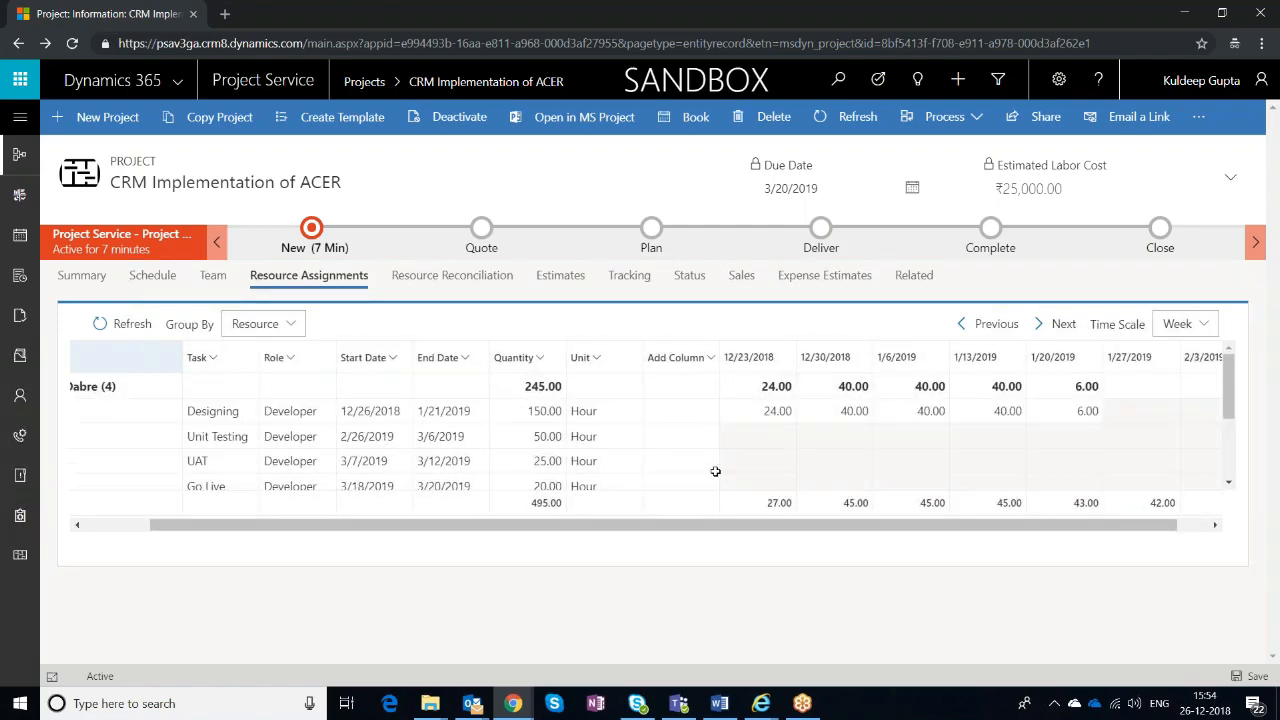
pyautogui.scroll(-1, 715, 471)
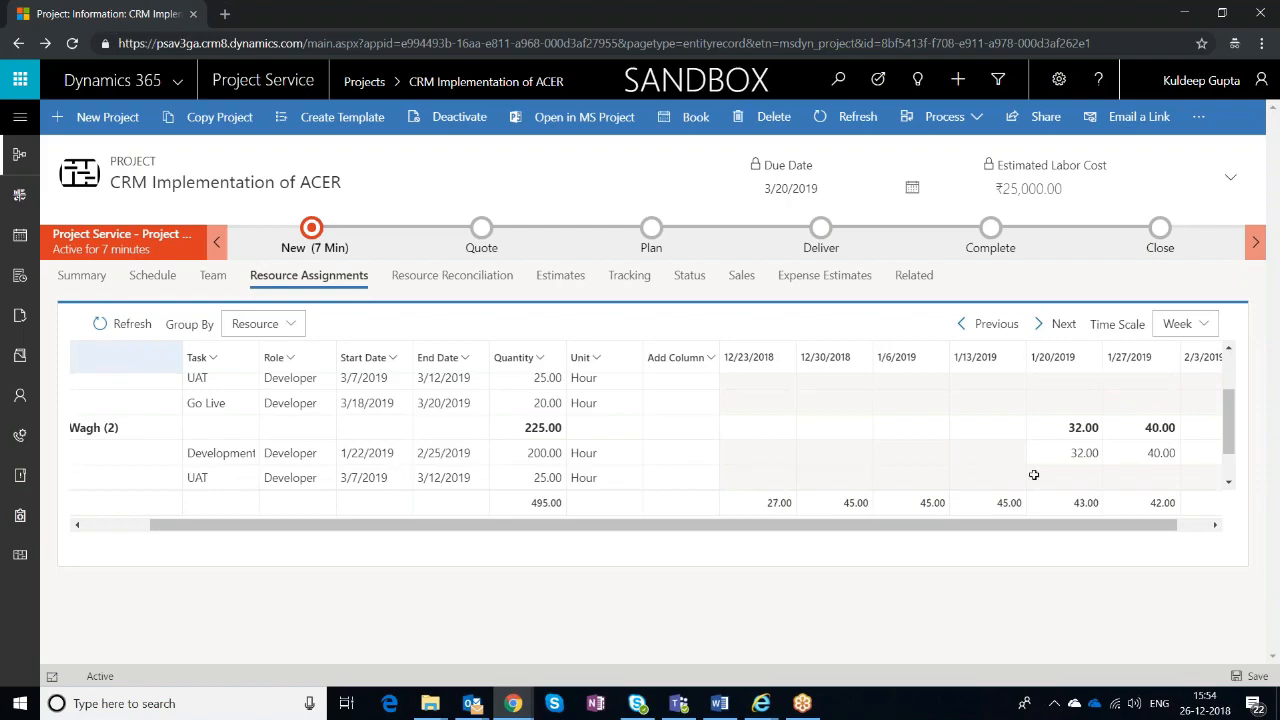
pyautogui.scroll(1, 1085, 430)
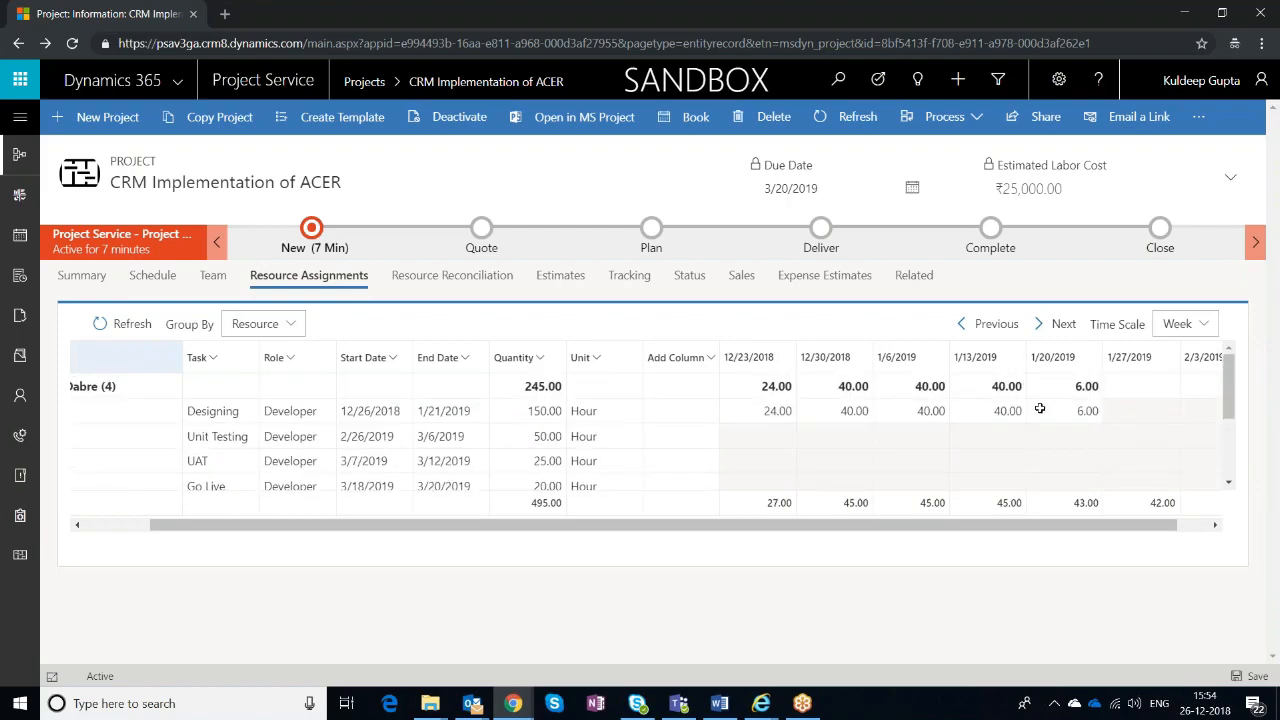
pyautogui.scroll(-1, 1045, 410)
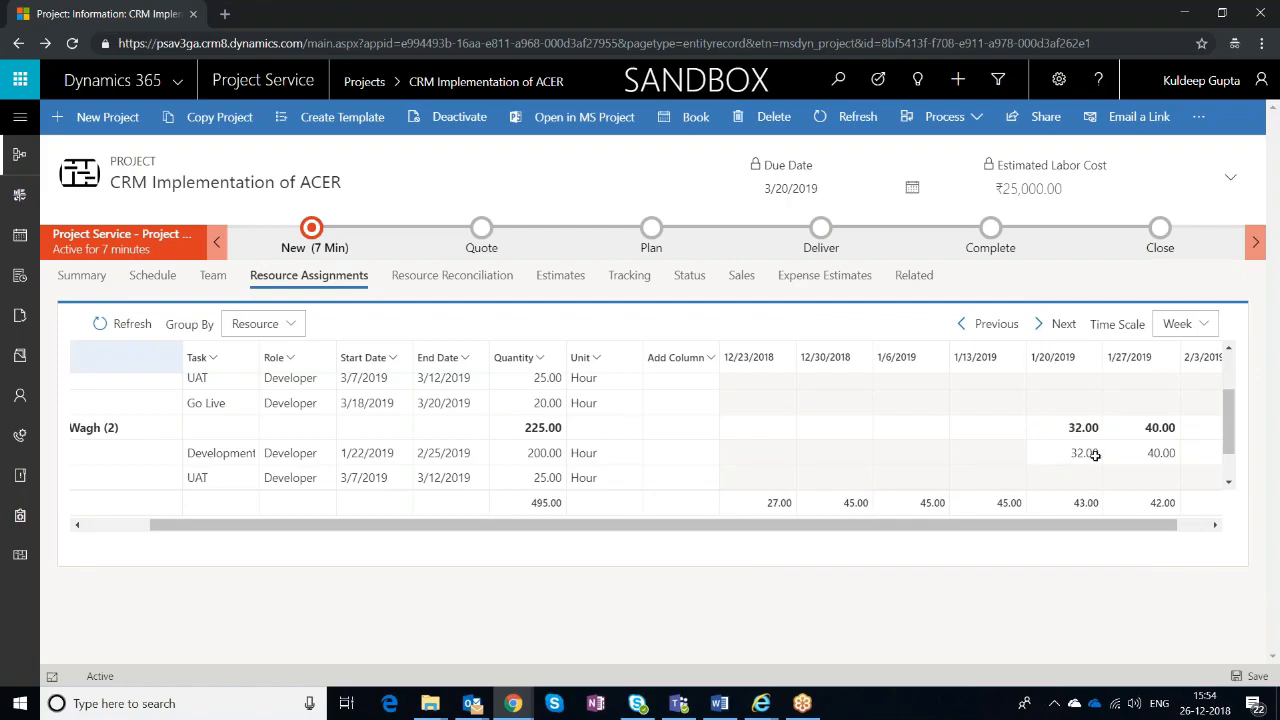
# Step: Check the Project Management task's weekly hours and set the assignments' time scale to Day
pyautogui.scroll(-1, 997, 452)
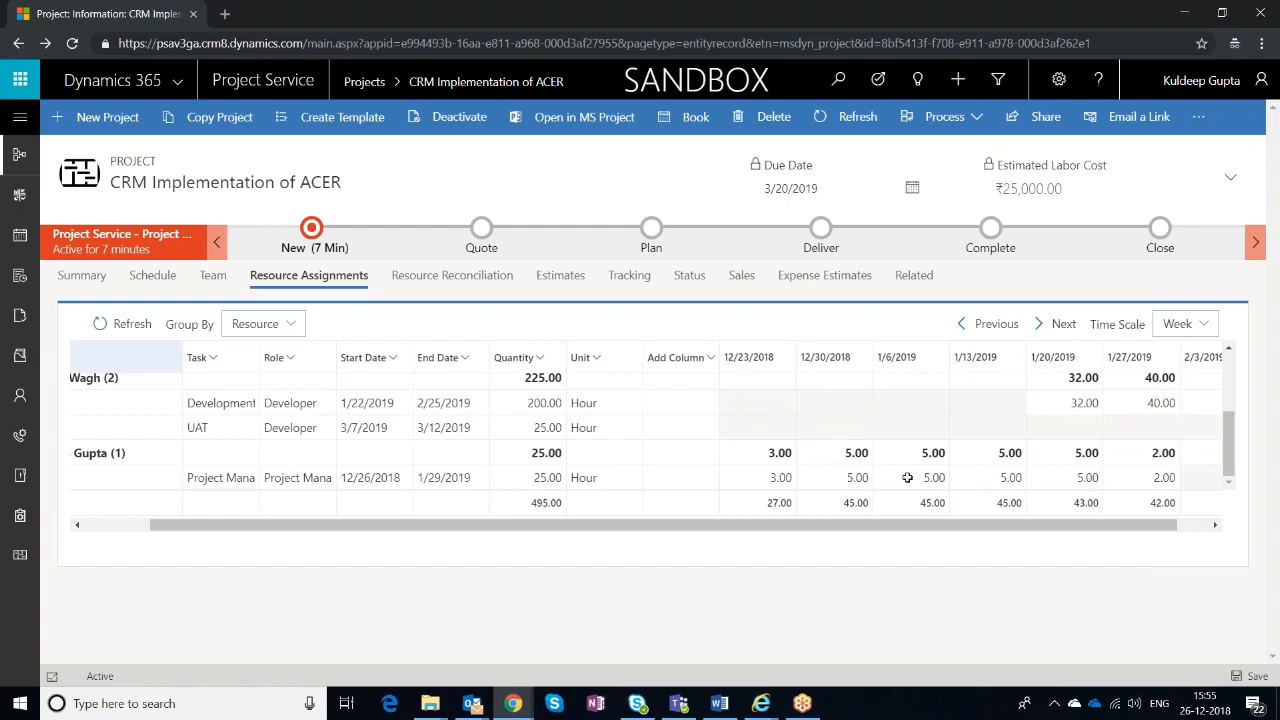
pyautogui.click(1181, 327)
pyautogui.click(1176, 357)
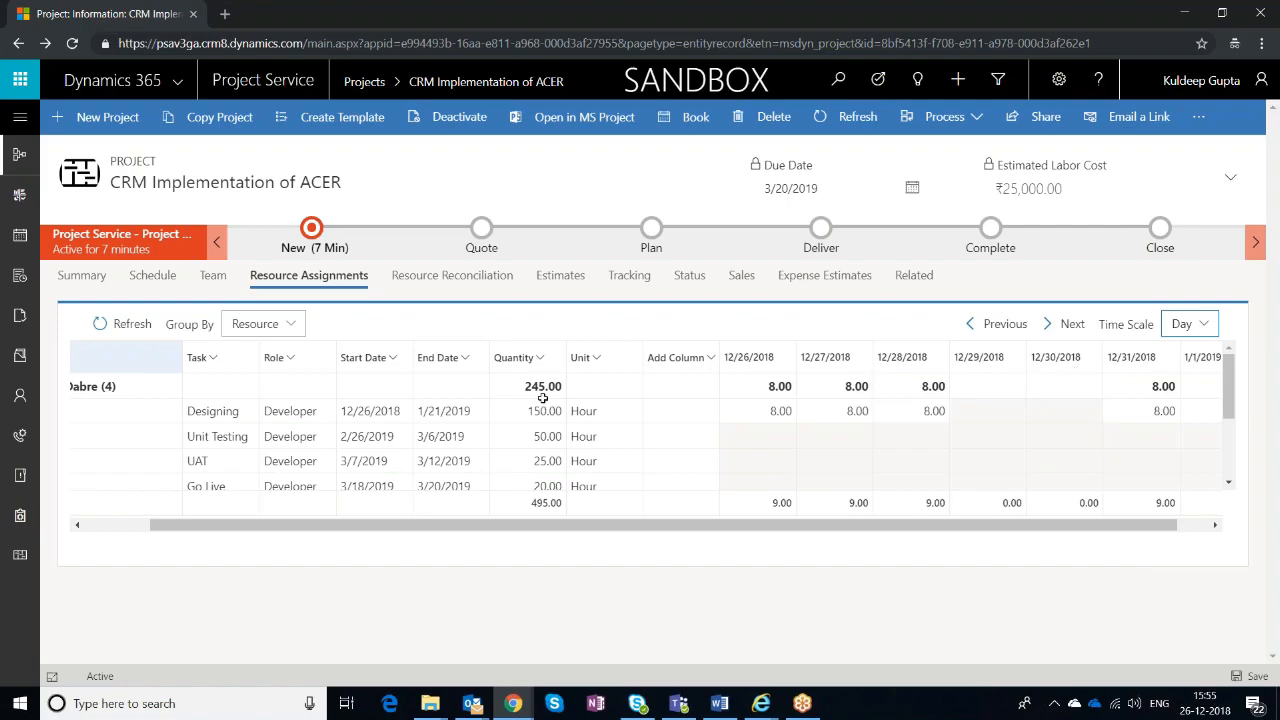
# Step: Open the resource reconciliation and expand the project manager's row to compare booked and assigned hours per week
pyautogui.click(432, 277)
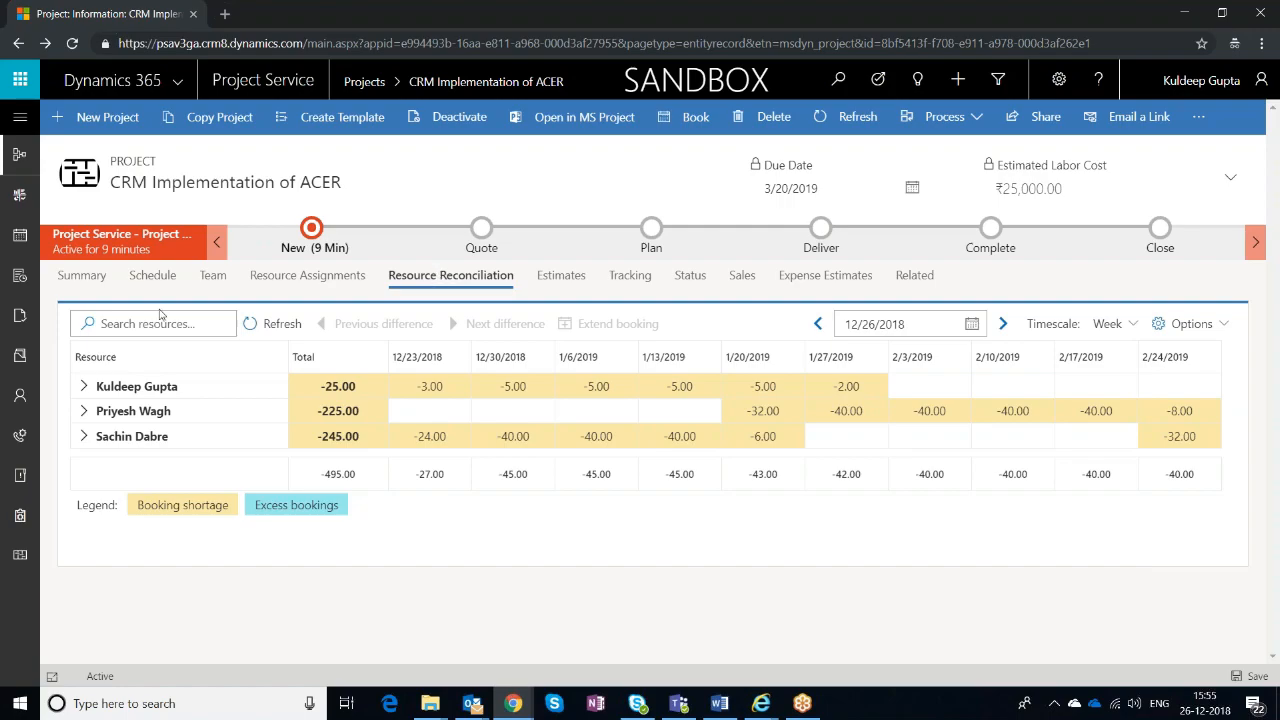
pyautogui.click(87, 390)
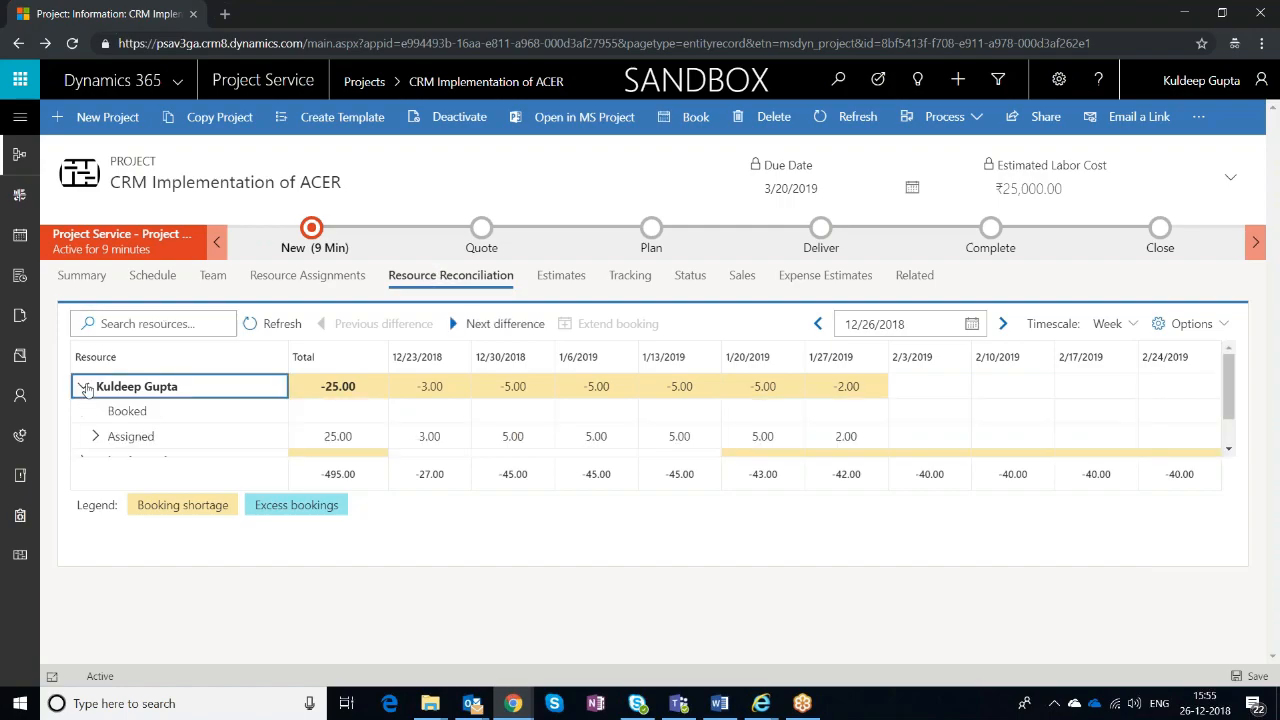
pyautogui.moveTo(427, 393)
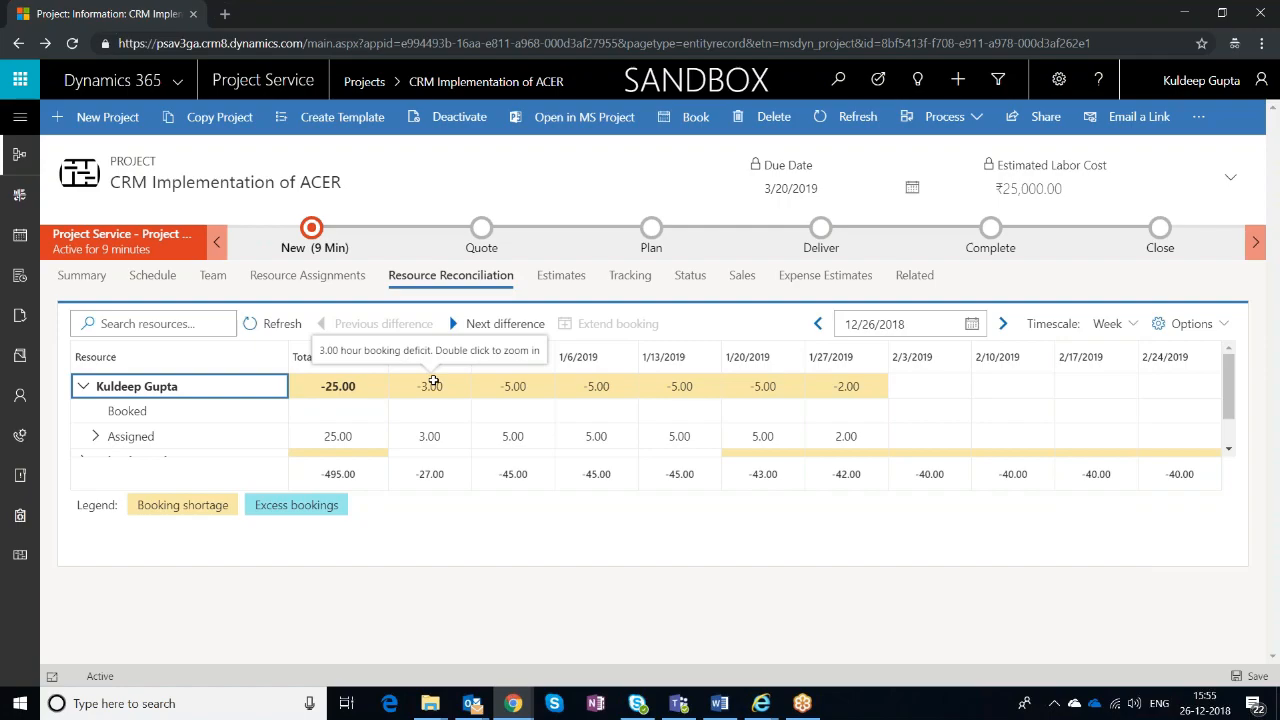
pyautogui.scroll(-2, 430, 395)
pyautogui.scroll(2, 400, 425)
pyautogui.scroll(-2, 419, 396)
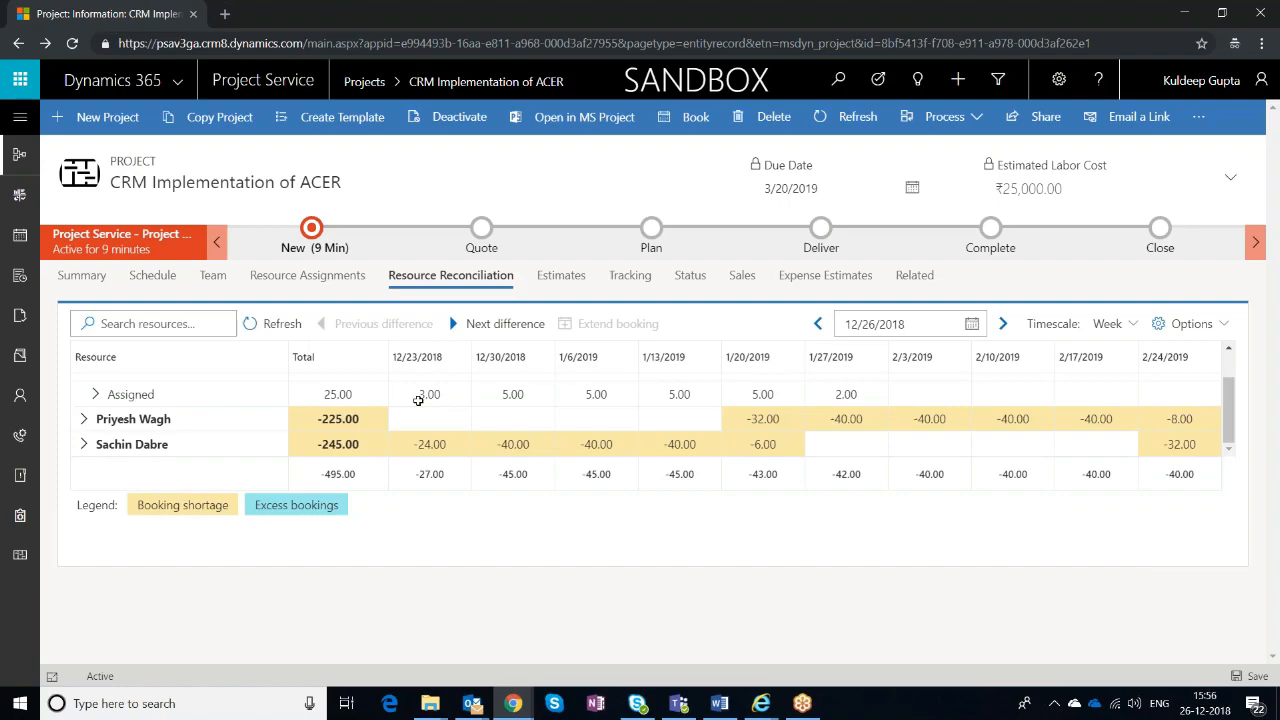
# Step: Expand the Development resource's reconciliation row and examine the booking shortages by week for the team
pyautogui.click(83, 419)
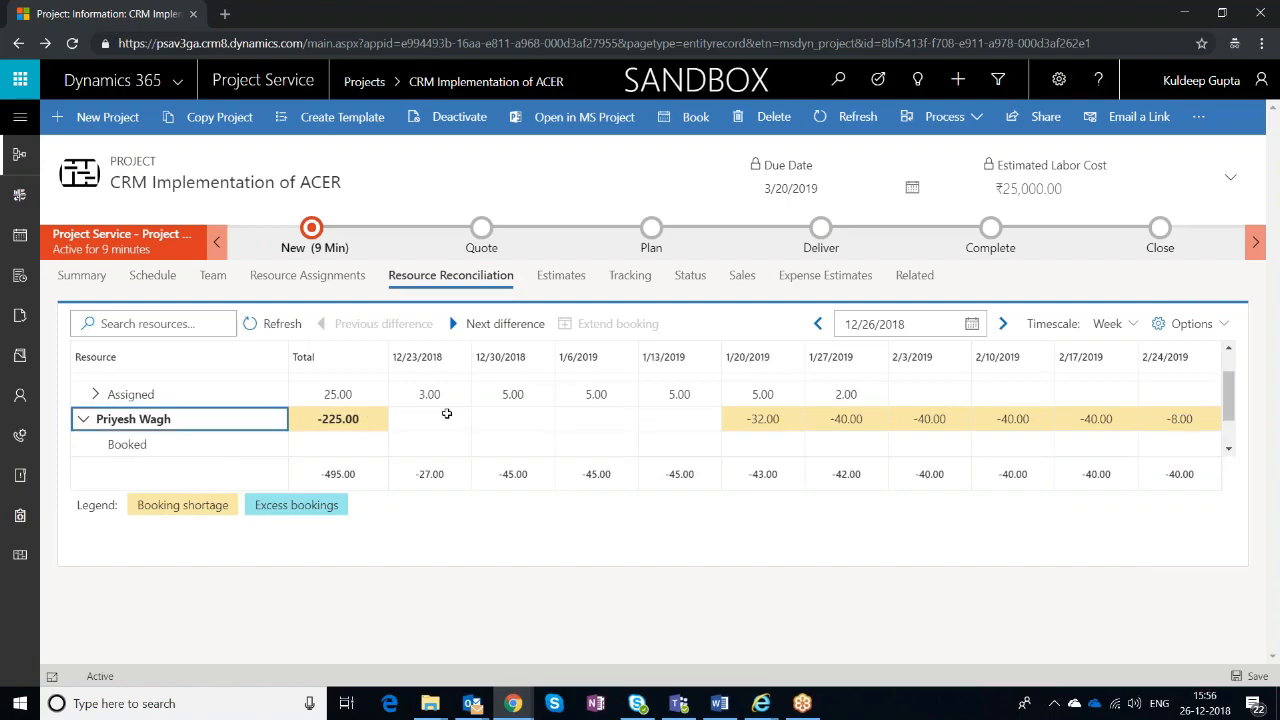
pyautogui.scroll(-2, 447, 413)
pyautogui.scroll(3, 447, 413)
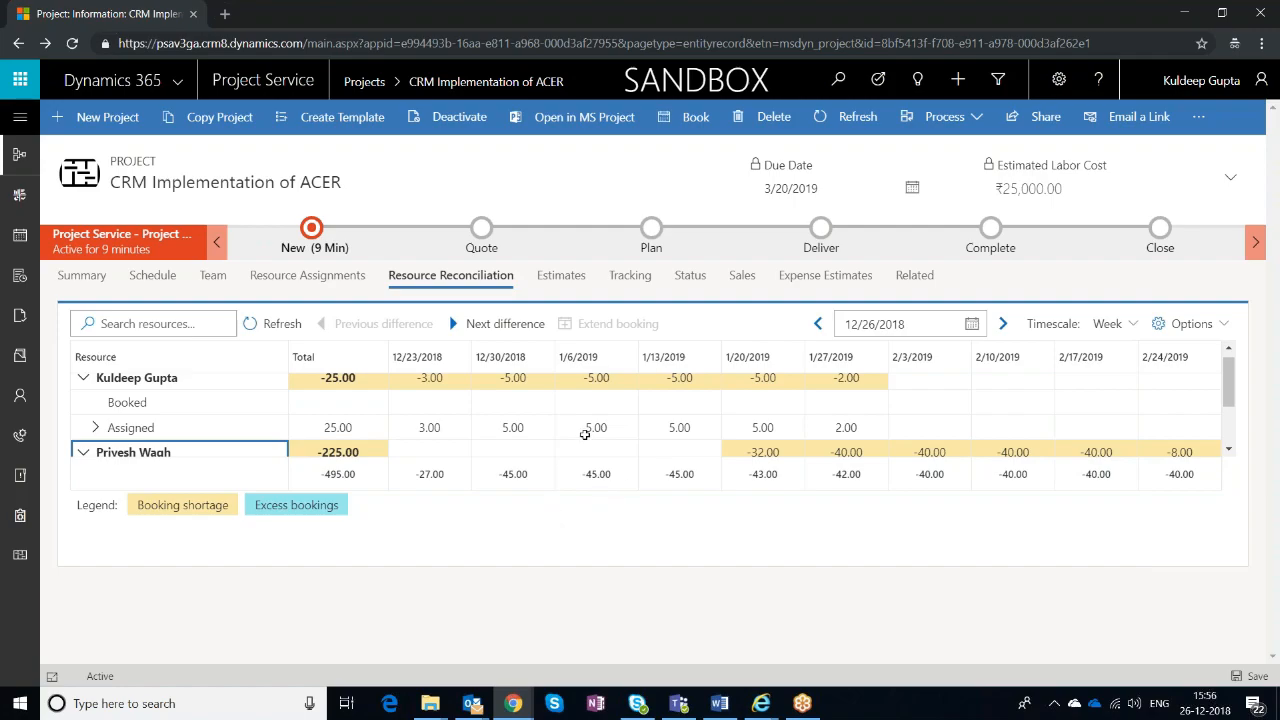
pyautogui.scroll(-2, 585, 434)
pyautogui.scroll(2, 585, 434)
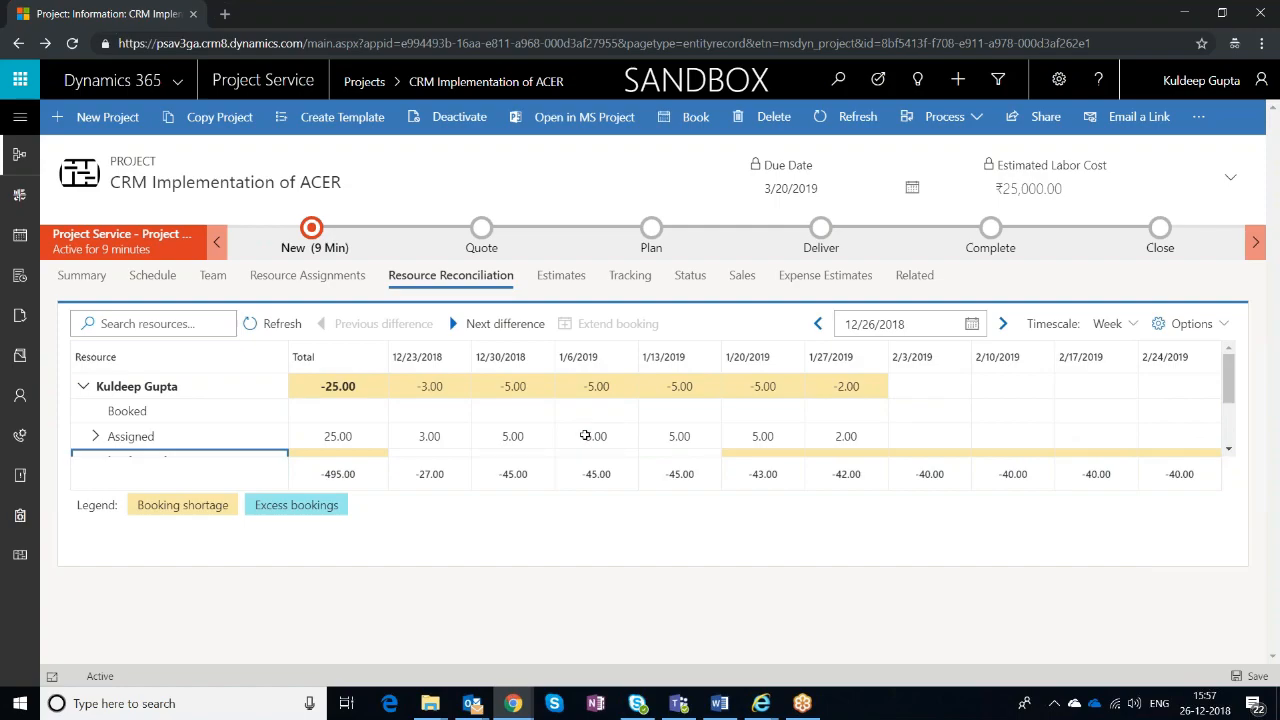
pyautogui.scroll(-2, 395, 400)
pyautogui.scroll(2, 395, 400)
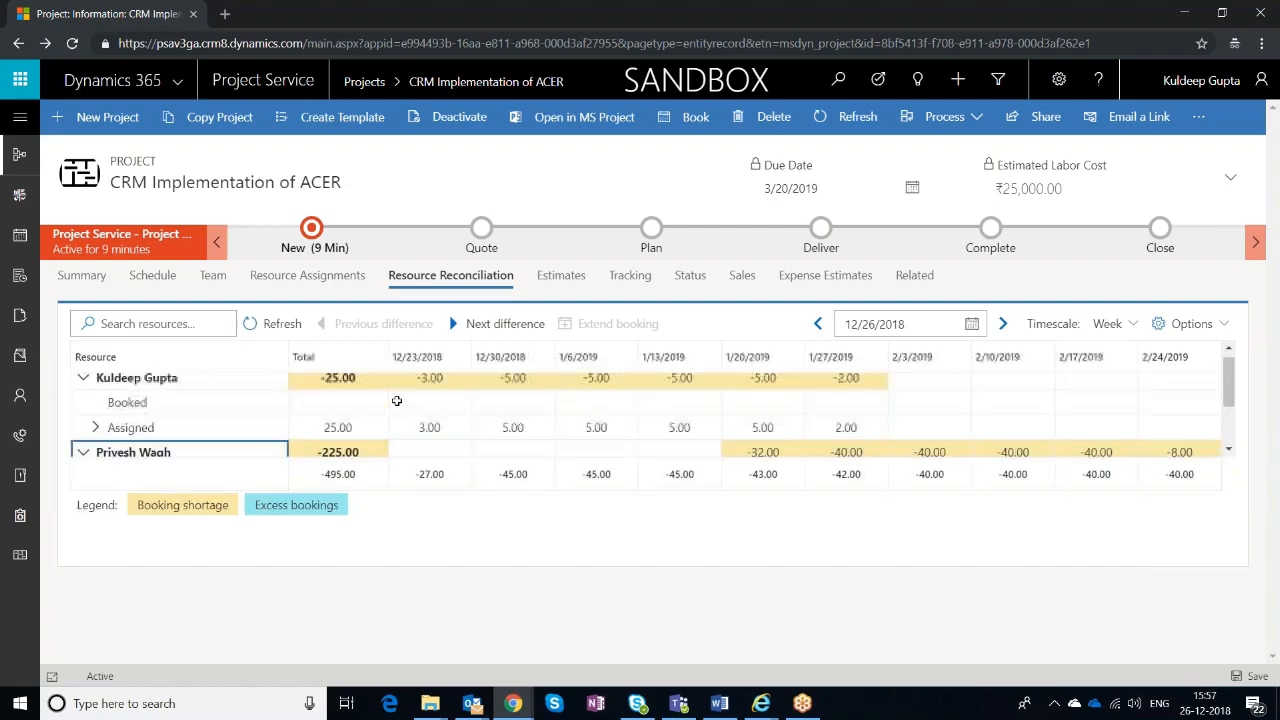
pyautogui.scroll(-2, 395, 400)
pyautogui.scroll(2, 397, 400)
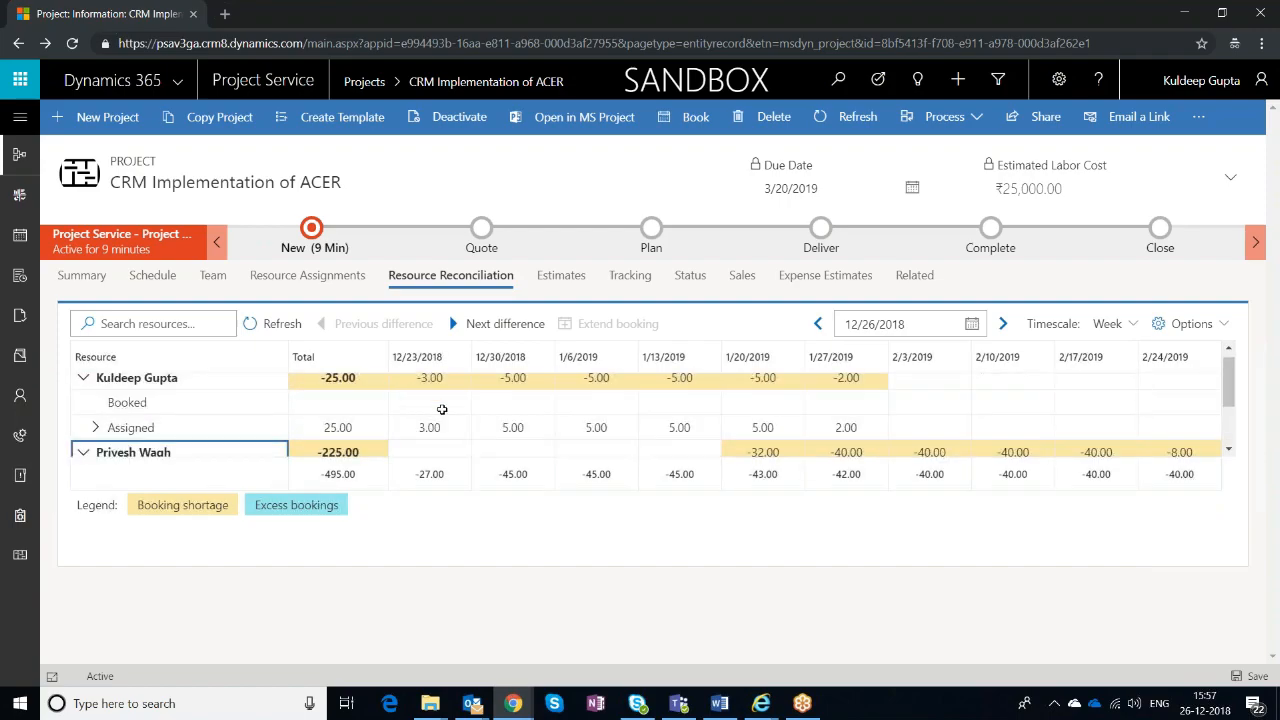
# Step: Set the resource reconciliation timescale to Day and review the daily booking shortages
pyautogui.click(1115, 323)
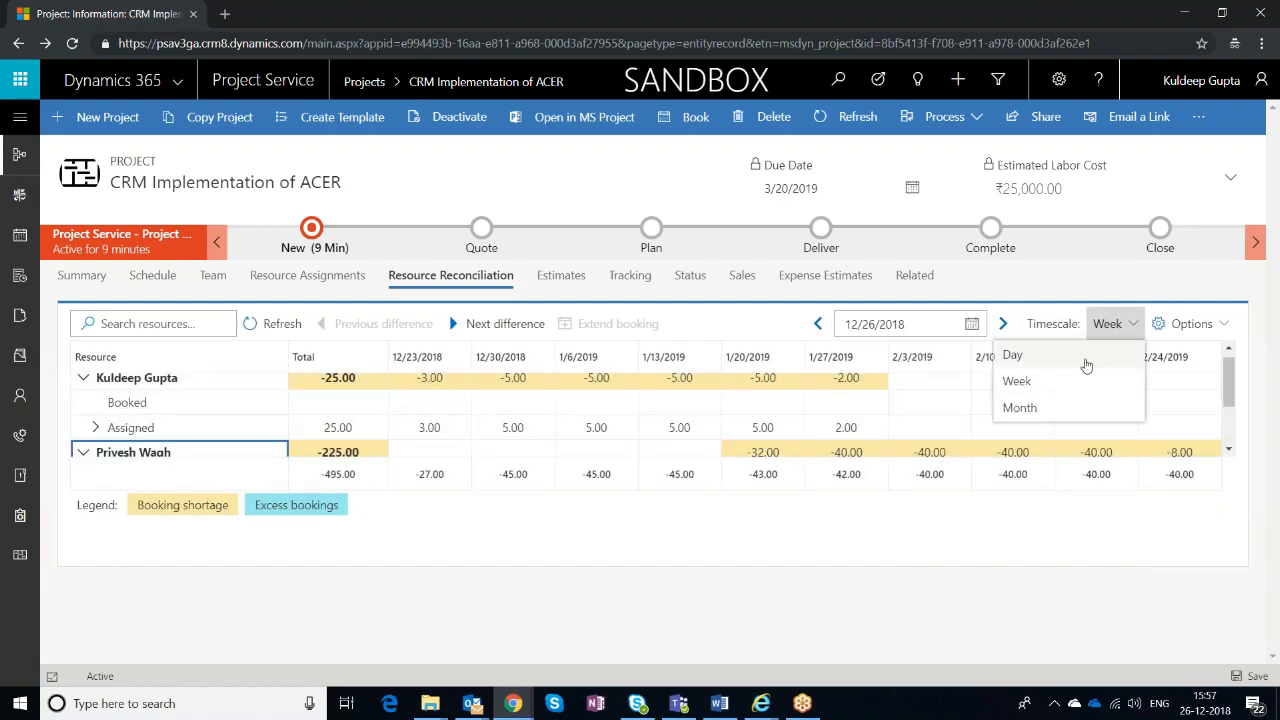
pyautogui.click(1013, 355)
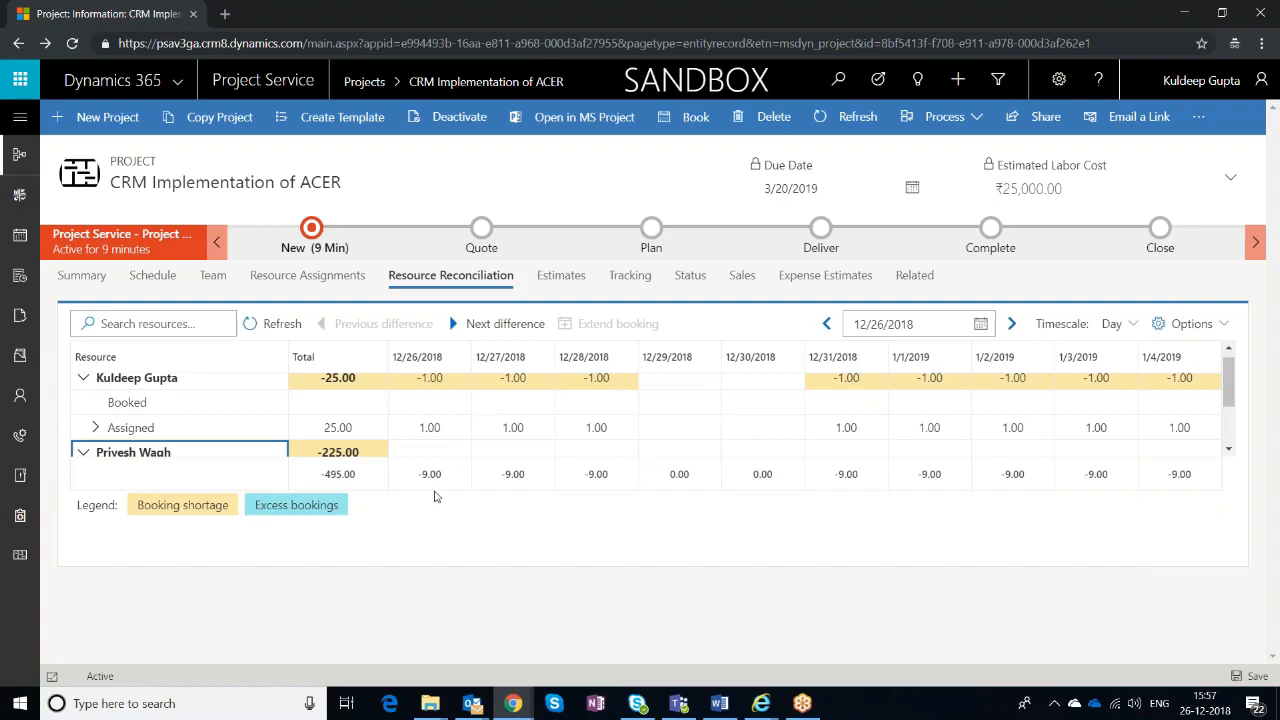
pyautogui.scroll(-1, 650, 442)
pyautogui.scroll(2, 761, 442)
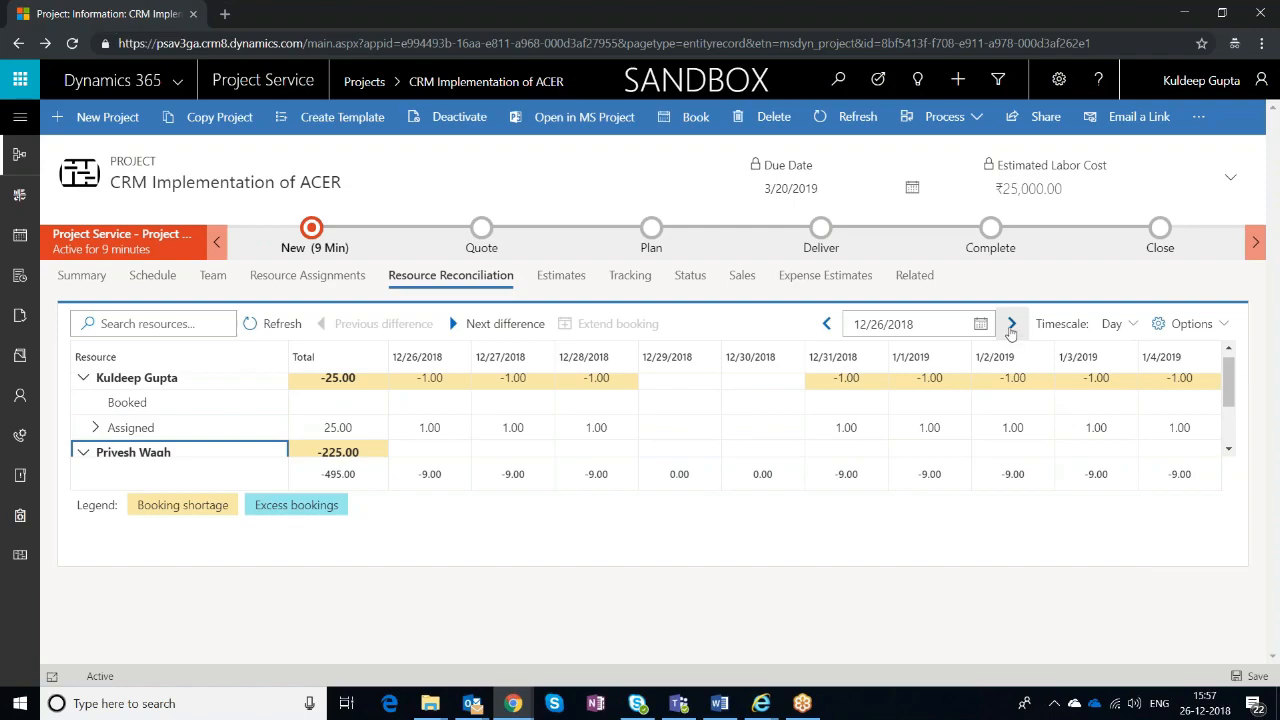
# Step: Set the resource reconciliation's start date to 1/20/2019 and view the Development resource's daily booking shortages
pyautogui.click(1011, 323)
pyautogui.scroll(-1, 836, 417)
pyautogui.scroll(1, 840, 417)
pyautogui.click(977, 324)
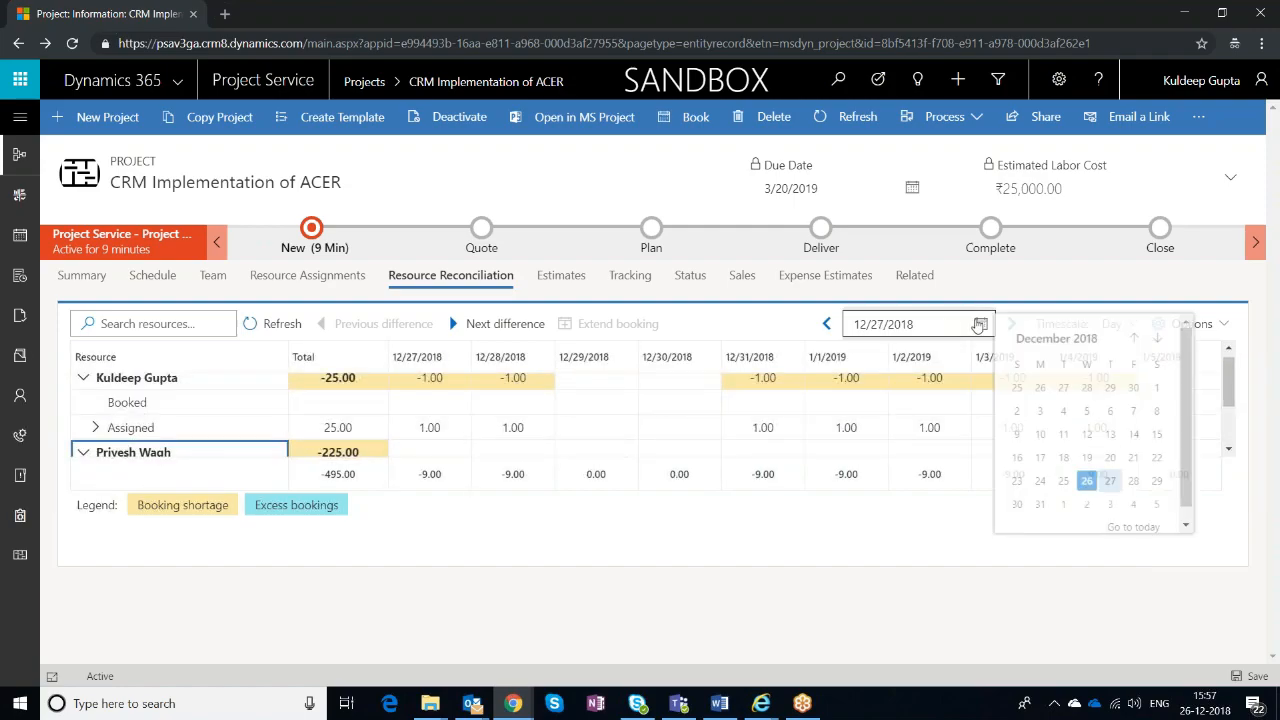
pyautogui.scroll(-1, 1103, 503)
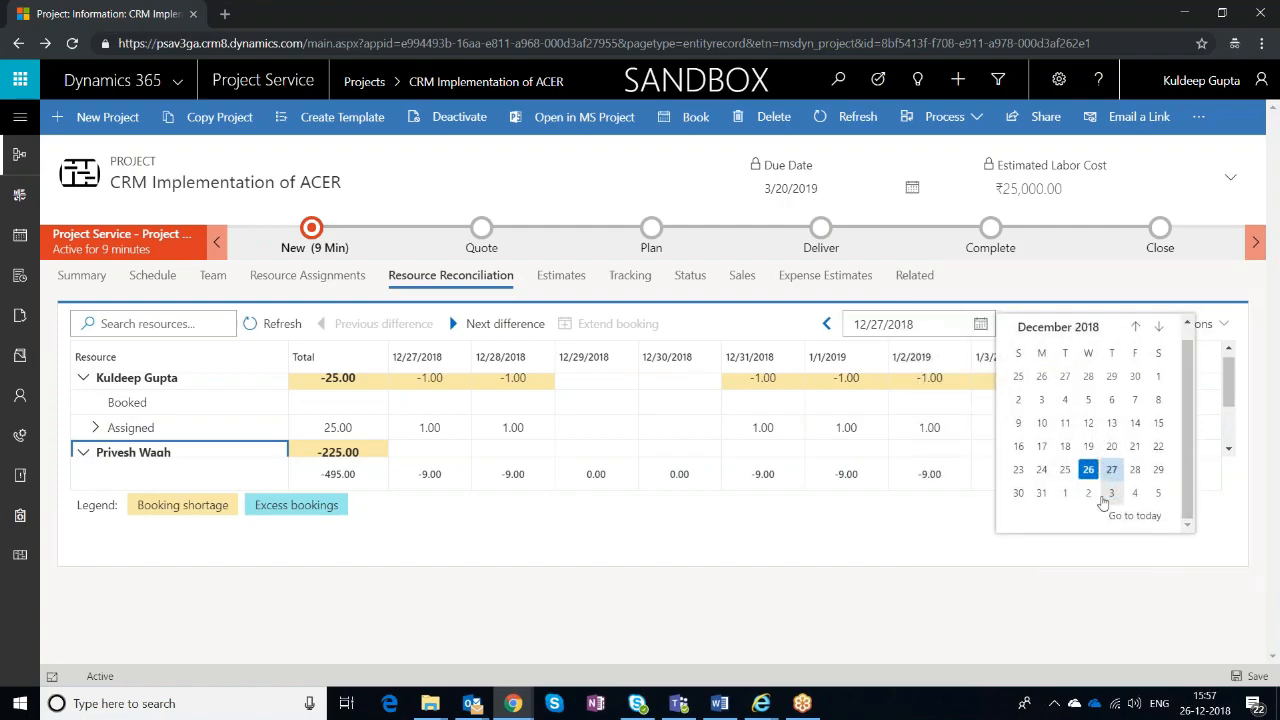
pyautogui.click(1155, 330)
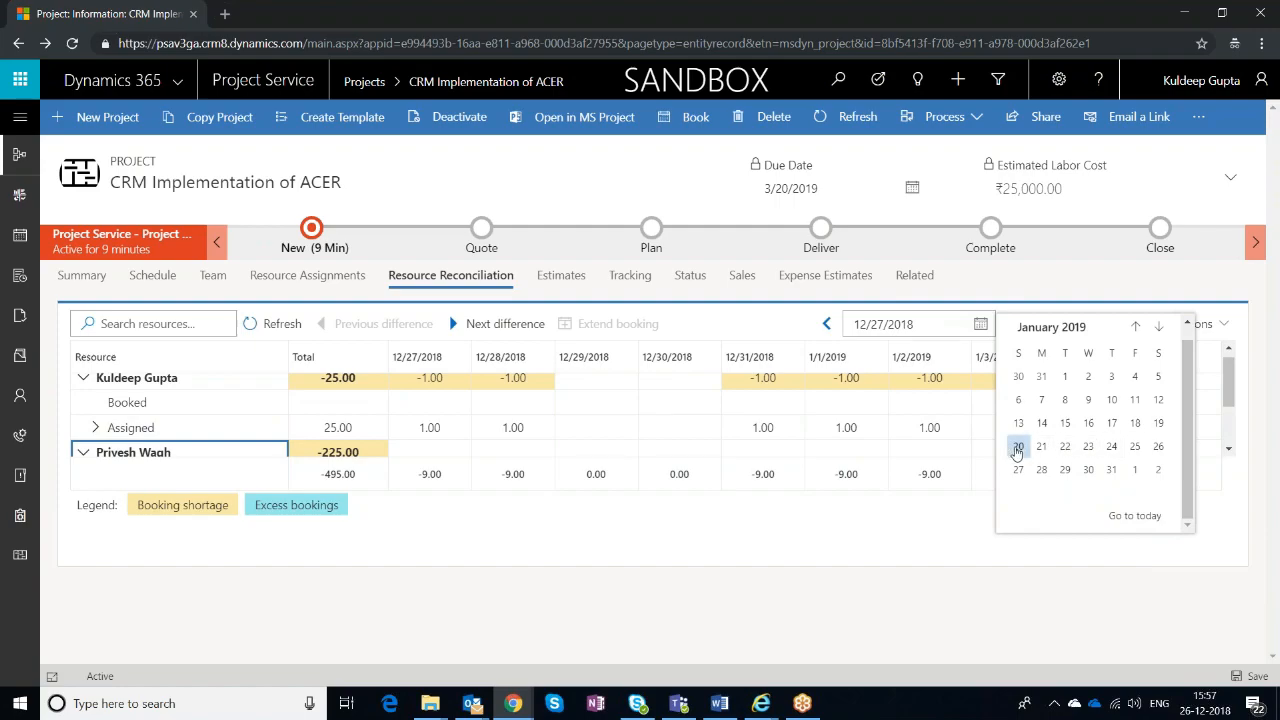
pyautogui.click(1018, 446)
pyautogui.scroll(-1, 690, 438)
pyautogui.scroll(1, 691, 439)
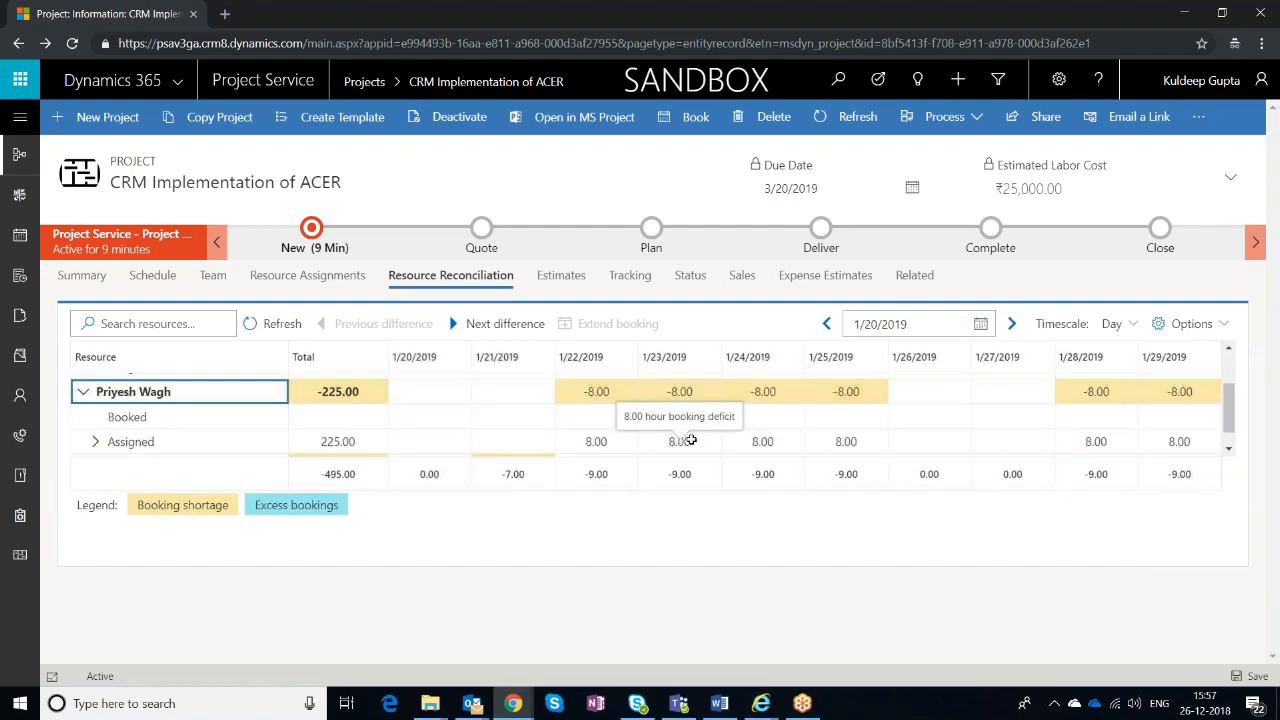
# Step: Extend the Development resource's booking by 8 hours per day from 1/22/2019 to 1/25/2019 and check the booked hours
pyautogui.moveTo(600, 452); pyautogui.dragTo(787, 453)
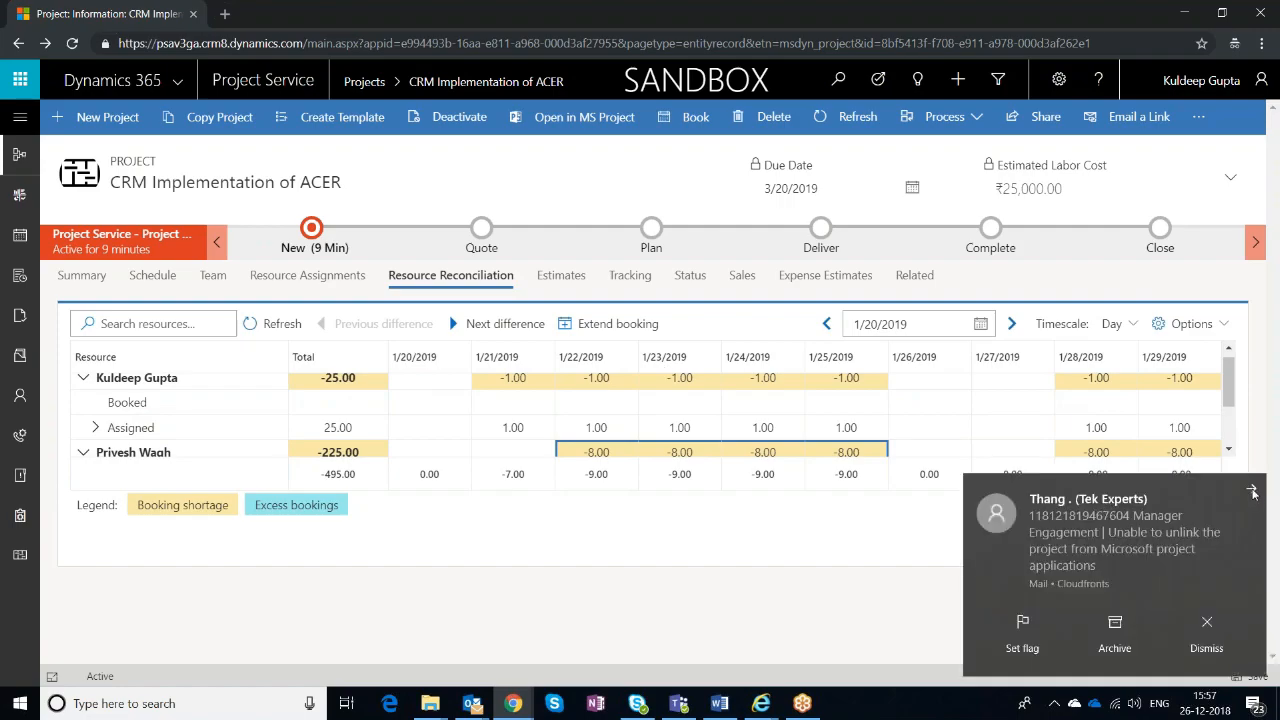
pyautogui.click(1257, 496)
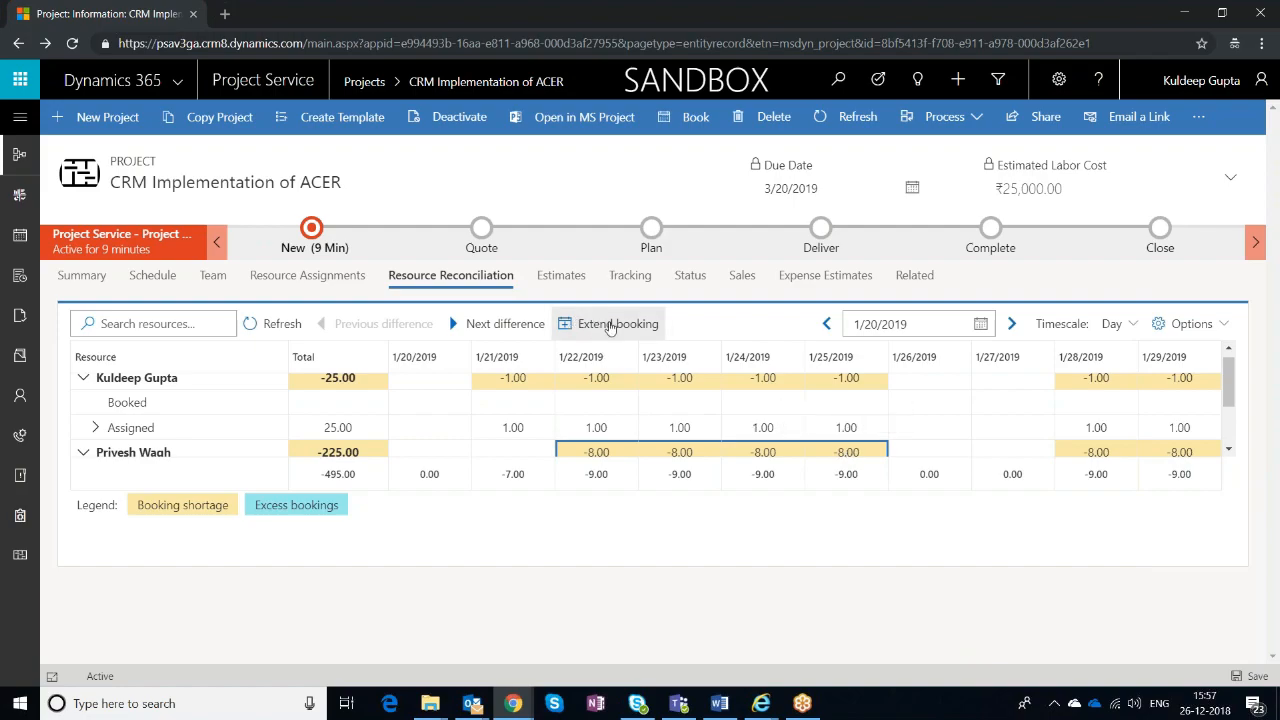
pyautogui.click(611, 326)
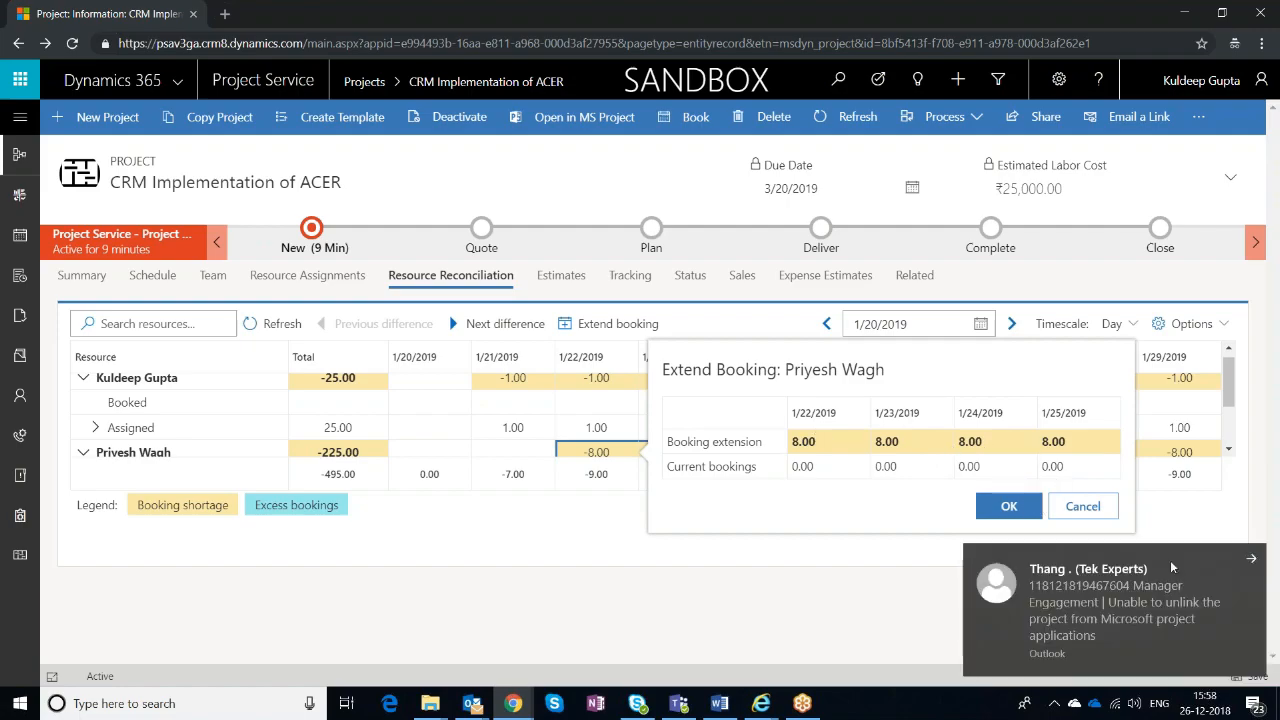
pyautogui.click(1251, 560)
pyautogui.click(1009, 506)
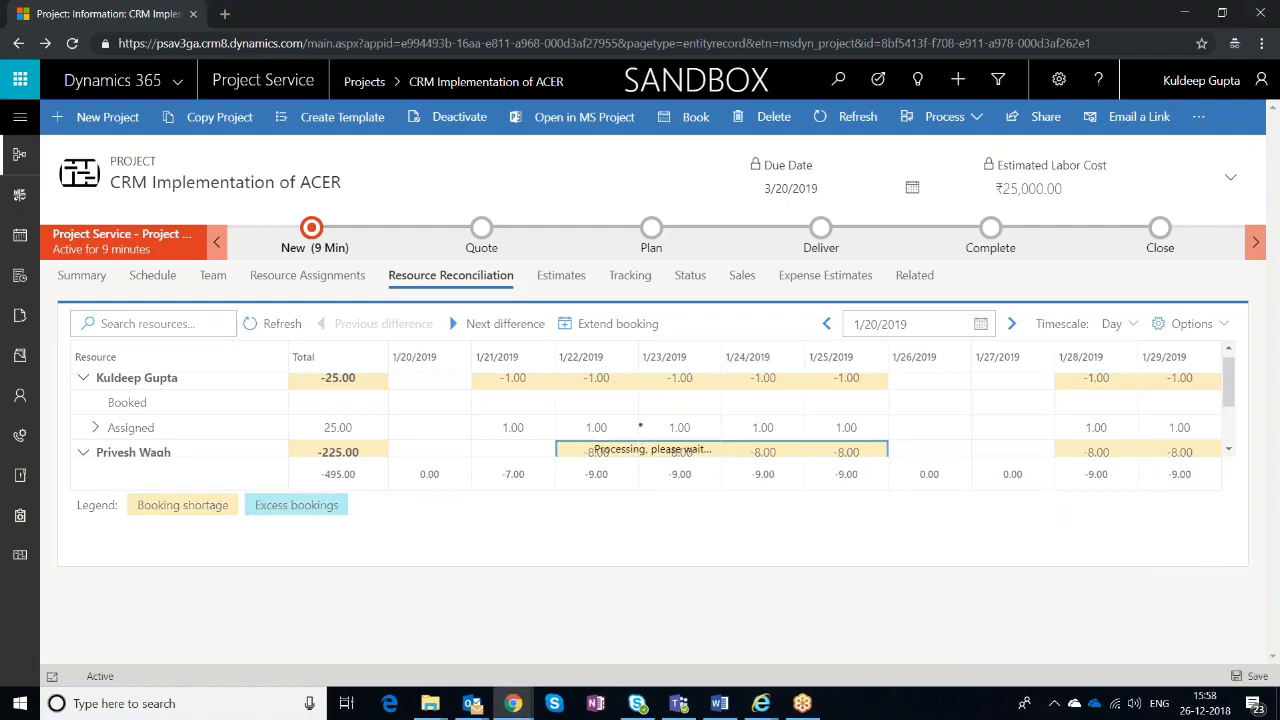
pyautogui.scroll(-1, 686, 448)
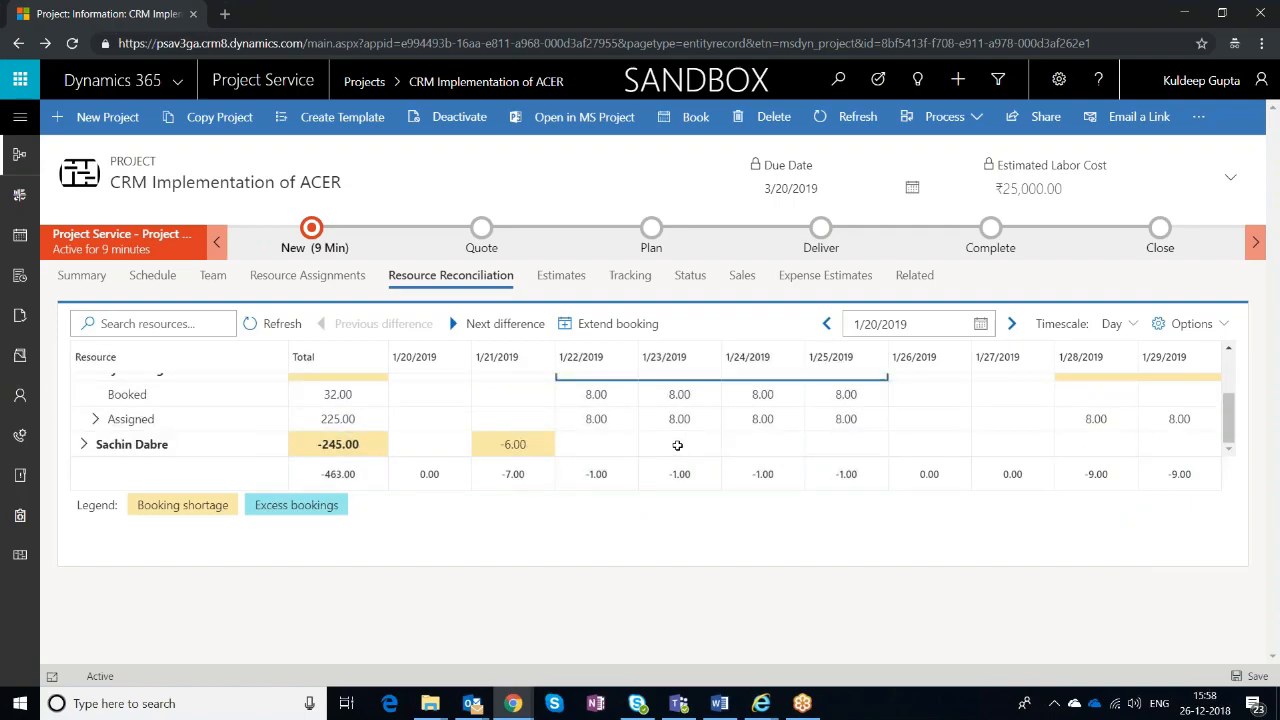
pyautogui.scroll(2, 578, 415)
pyautogui.scroll(-2, 578, 415)
pyautogui.scroll(1, 590, 425)
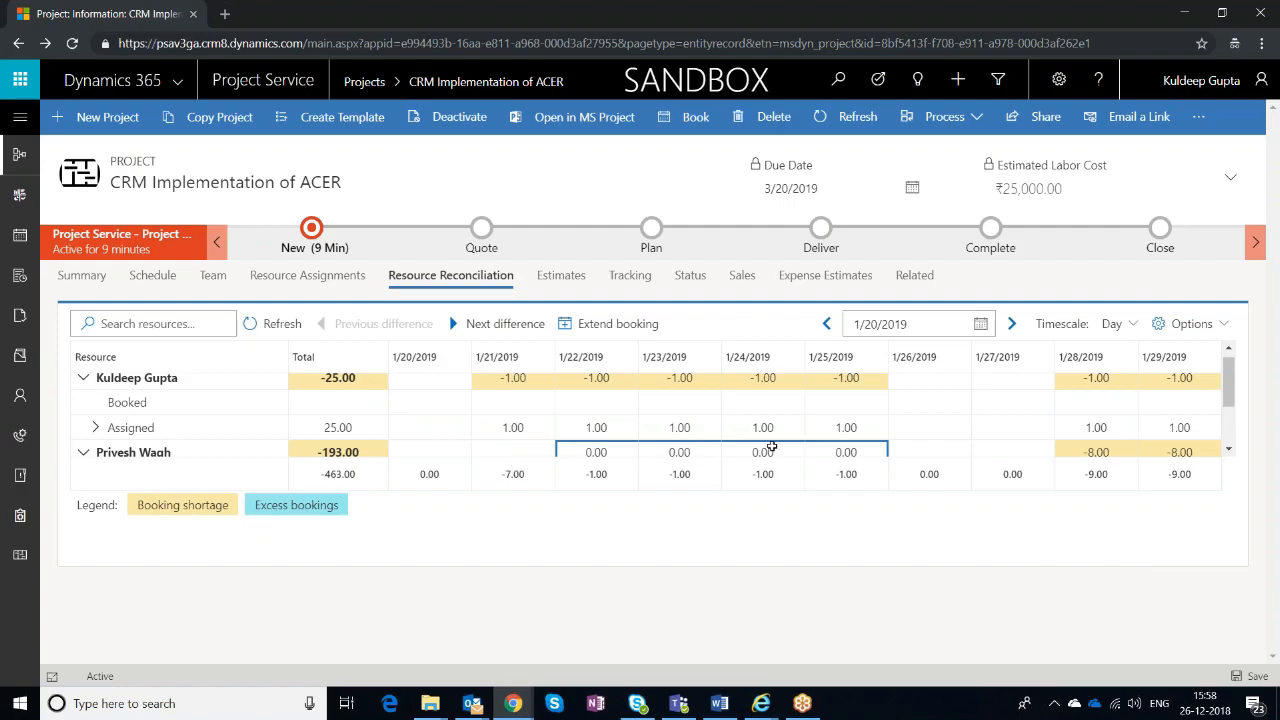
# Step: Expand the last resource's reconciliation row and extend that resource's booking by 6 hours on 1/21/2019
pyautogui.scroll(-1, 771, 447)
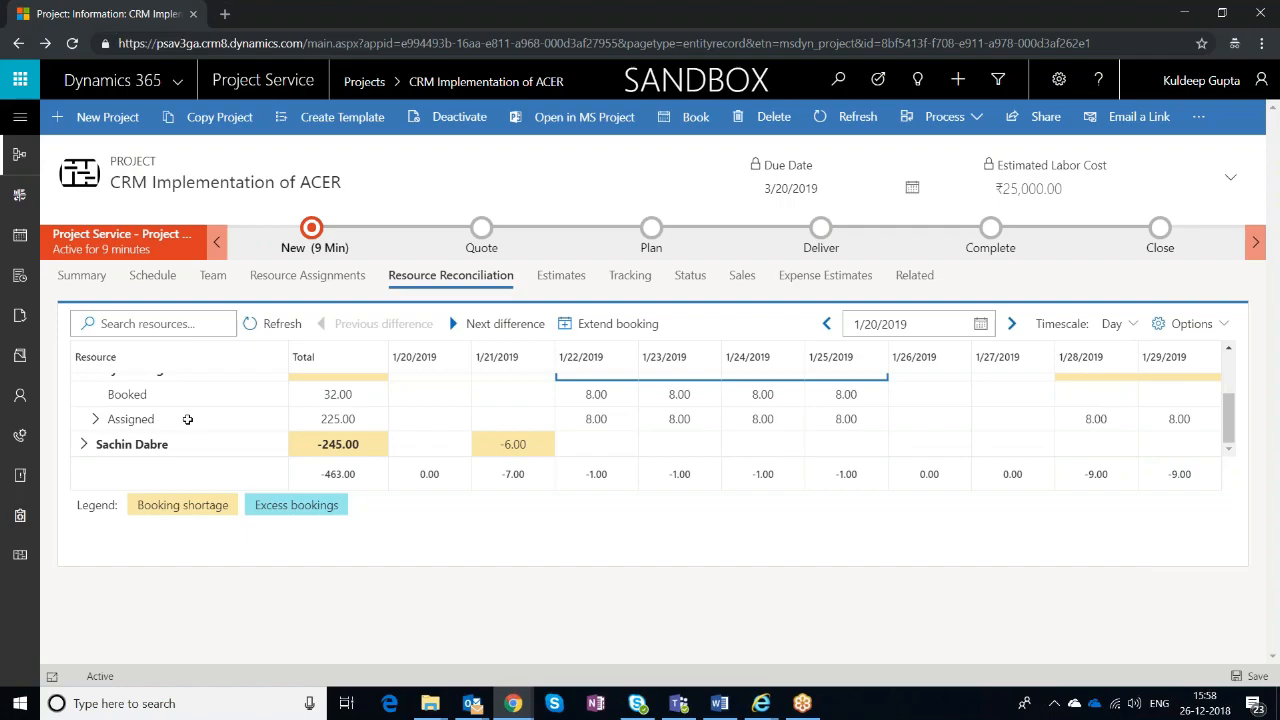
pyautogui.click(110, 451)
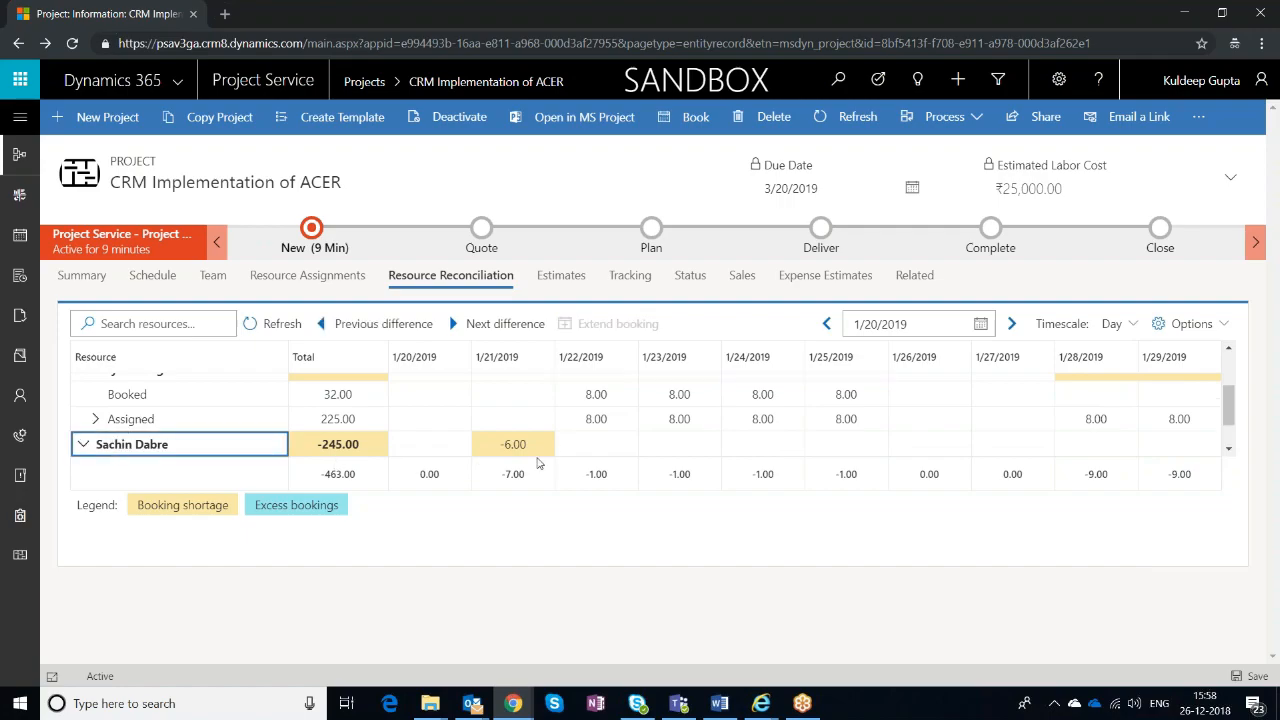
pyautogui.scroll(-2, 537, 463)
pyautogui.click(514, 398)
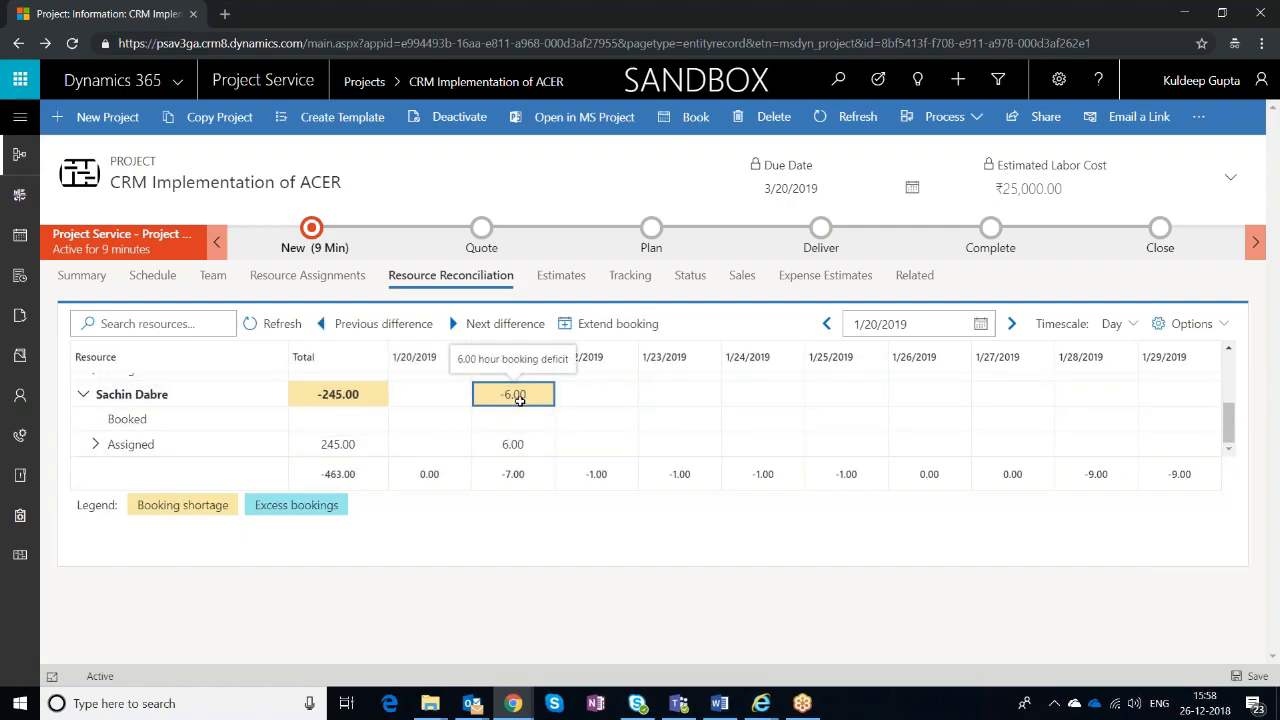
pyautogui.click(586, 333)
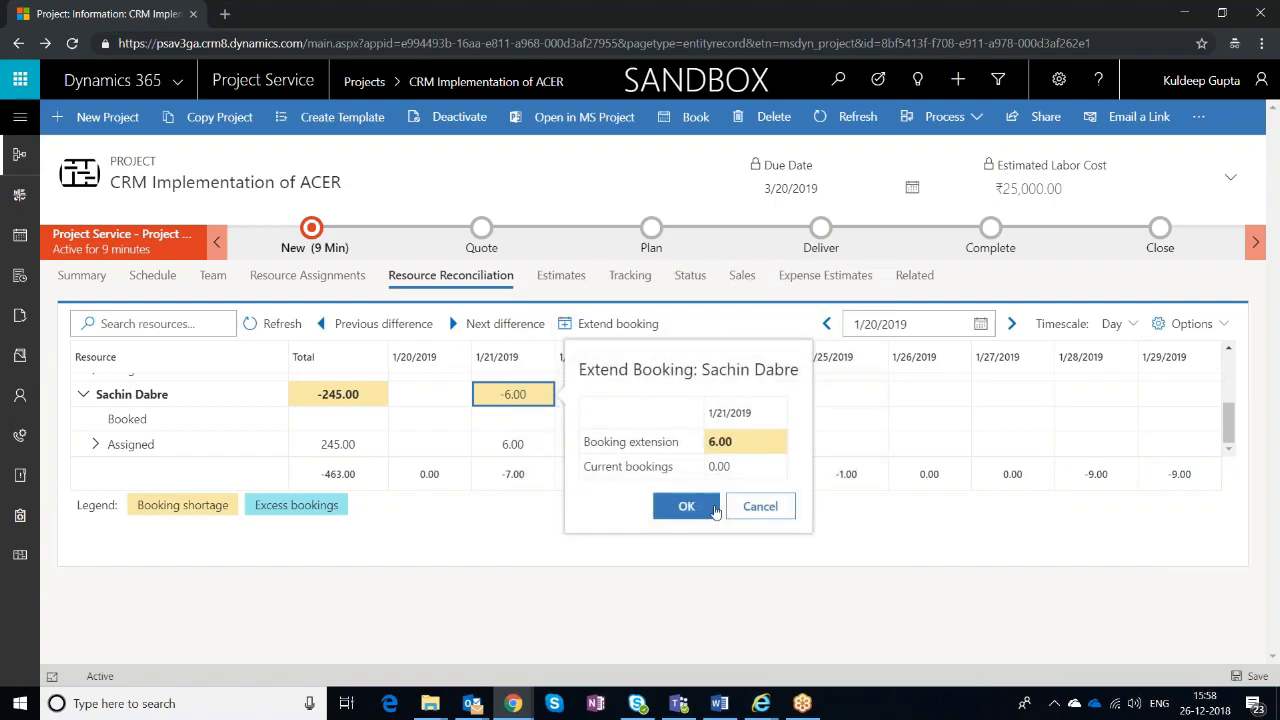
pyautogui.click(684, 506)
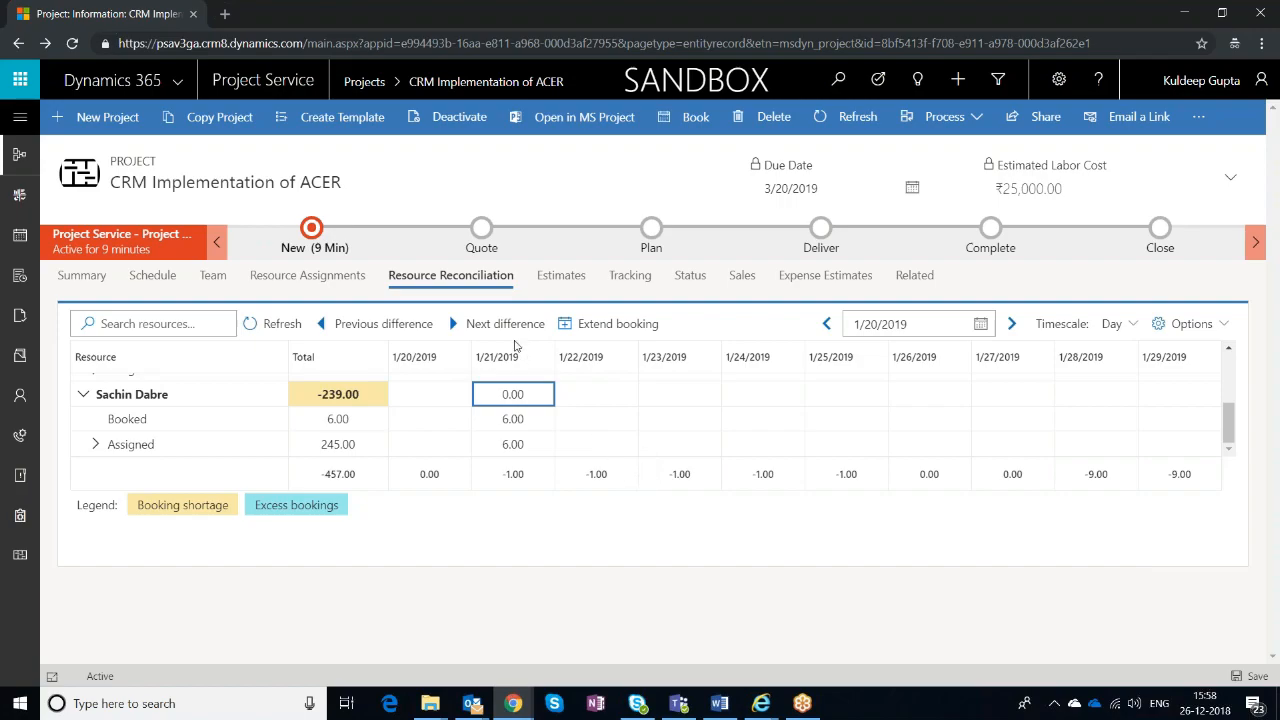
# Step: Open the Schedule Board and search its resources for "pr"
pyautogui.click(22, 118)
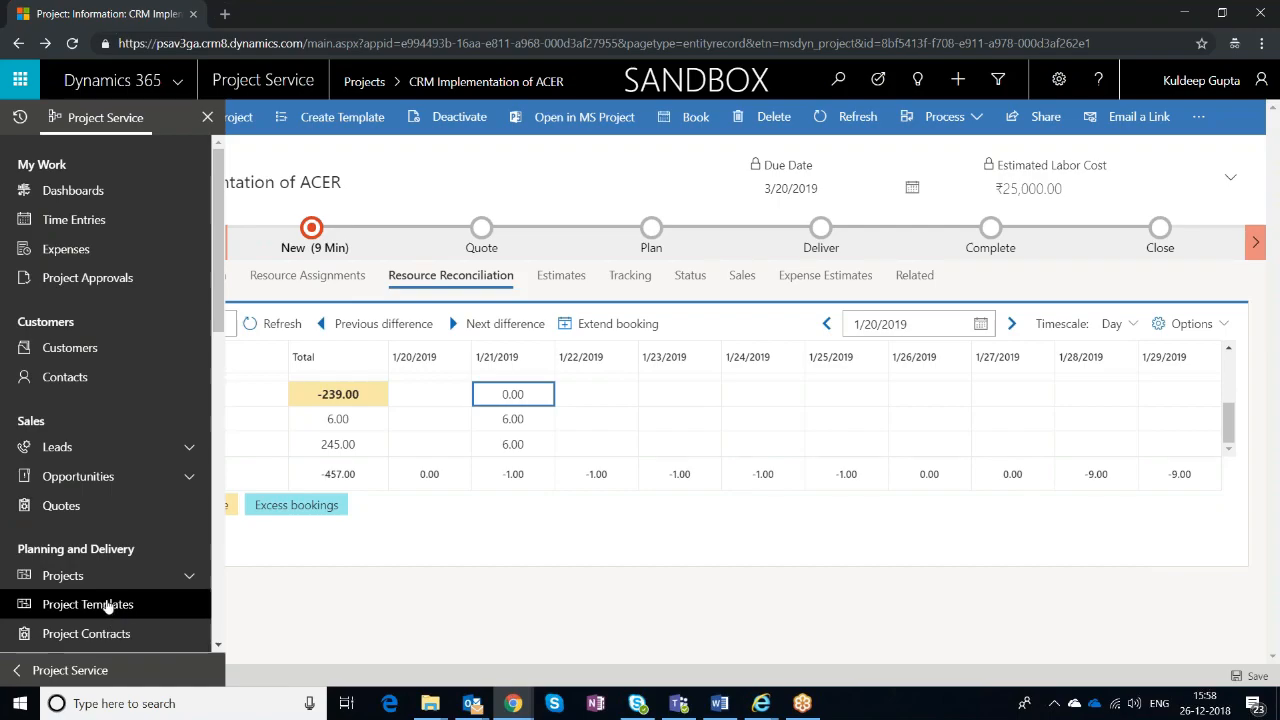
pyautogui.scroll(-4, 94, 460)
pyautogui.click(96, 445)
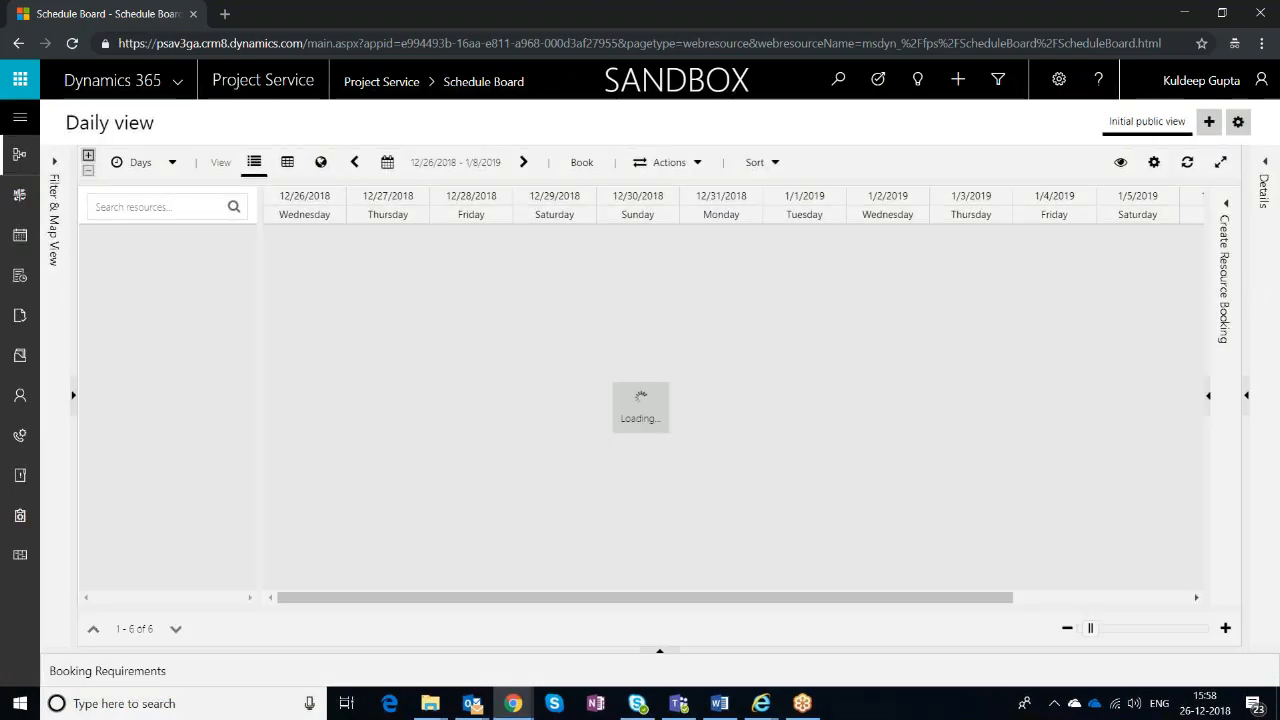
pyautogui.write('pr')
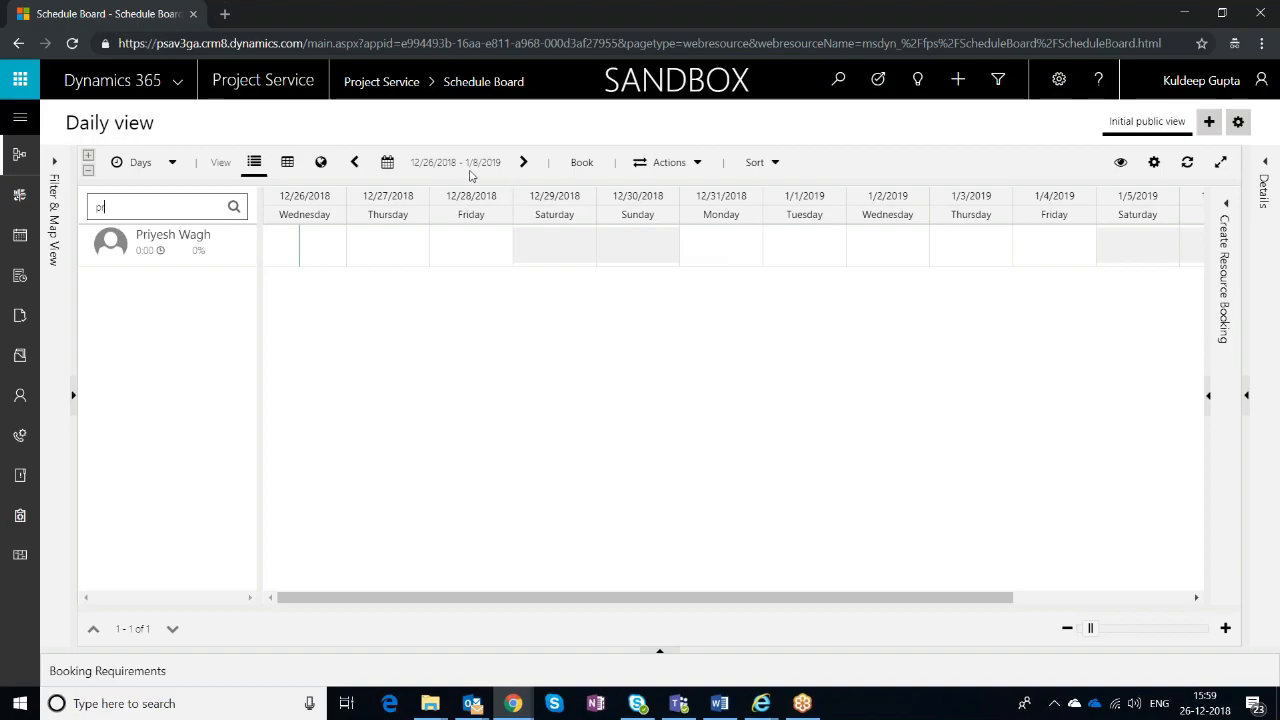
# Step: Set the Schedule Board's start date to January 21, 2019 and expand the resource's row to examine the project booking
pyautogui.click(388, 170)
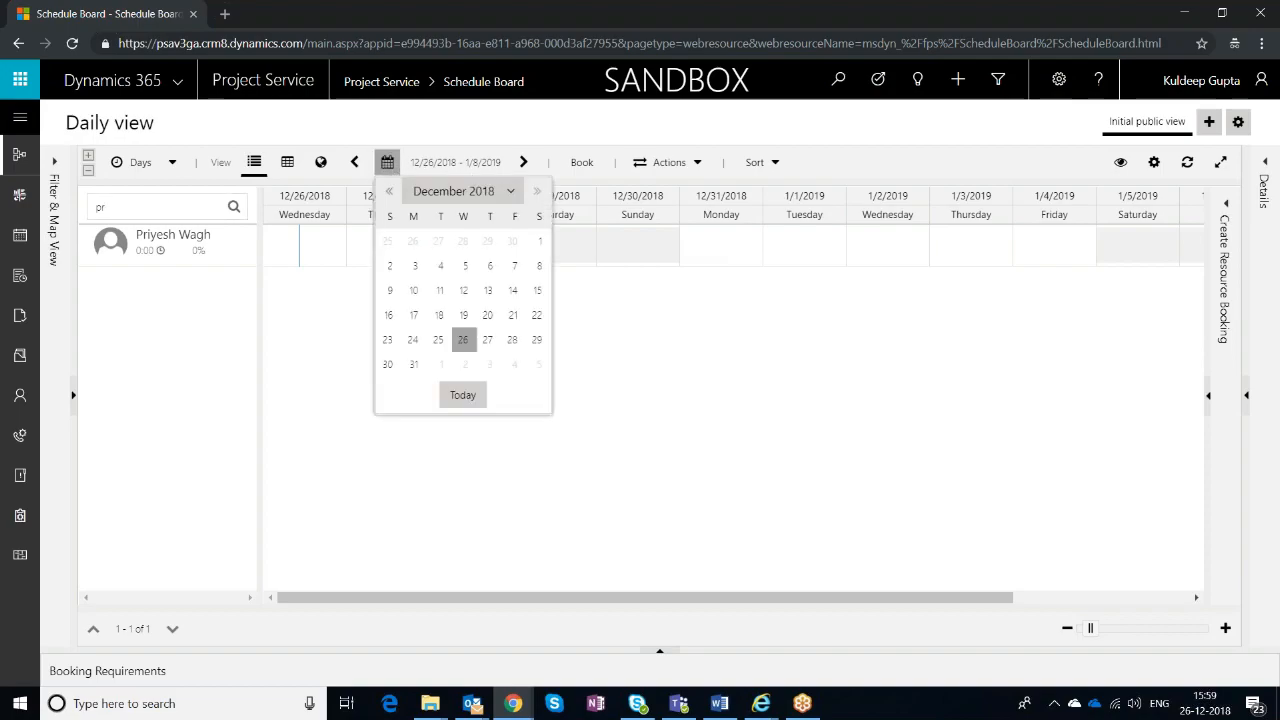
pyautogui.click(498, 196)
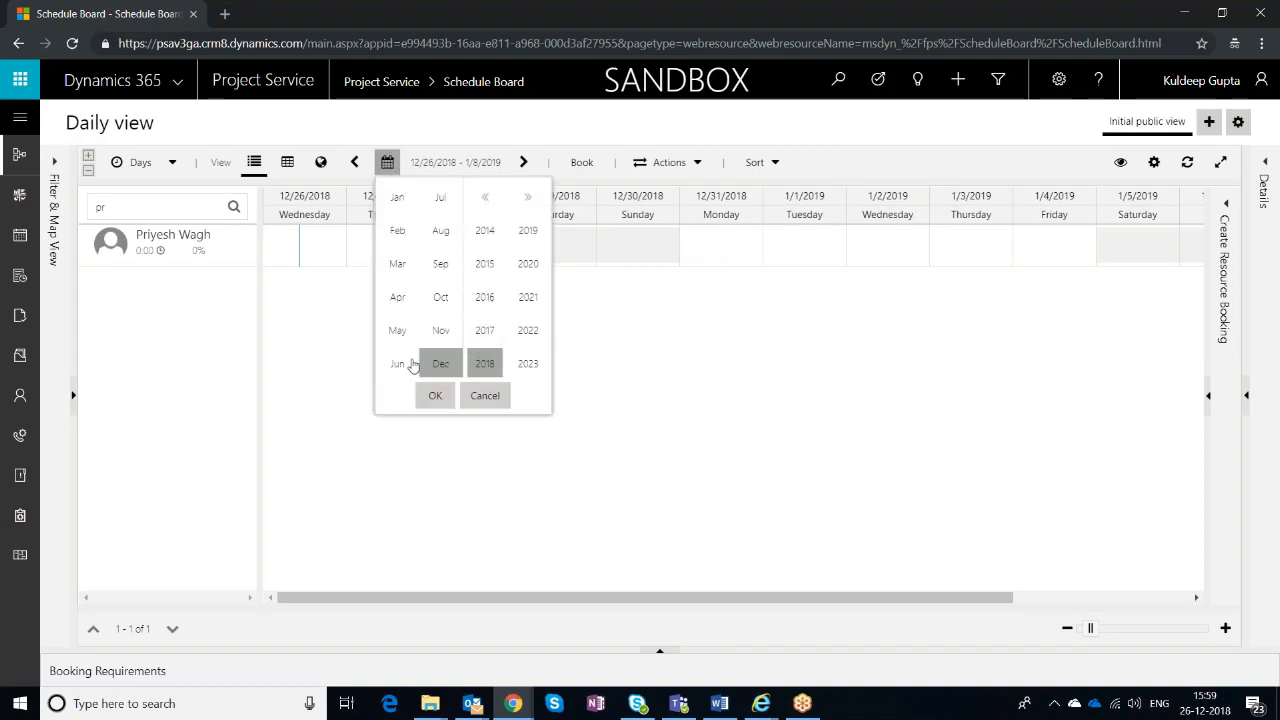
pyautogui.click(398, 198)
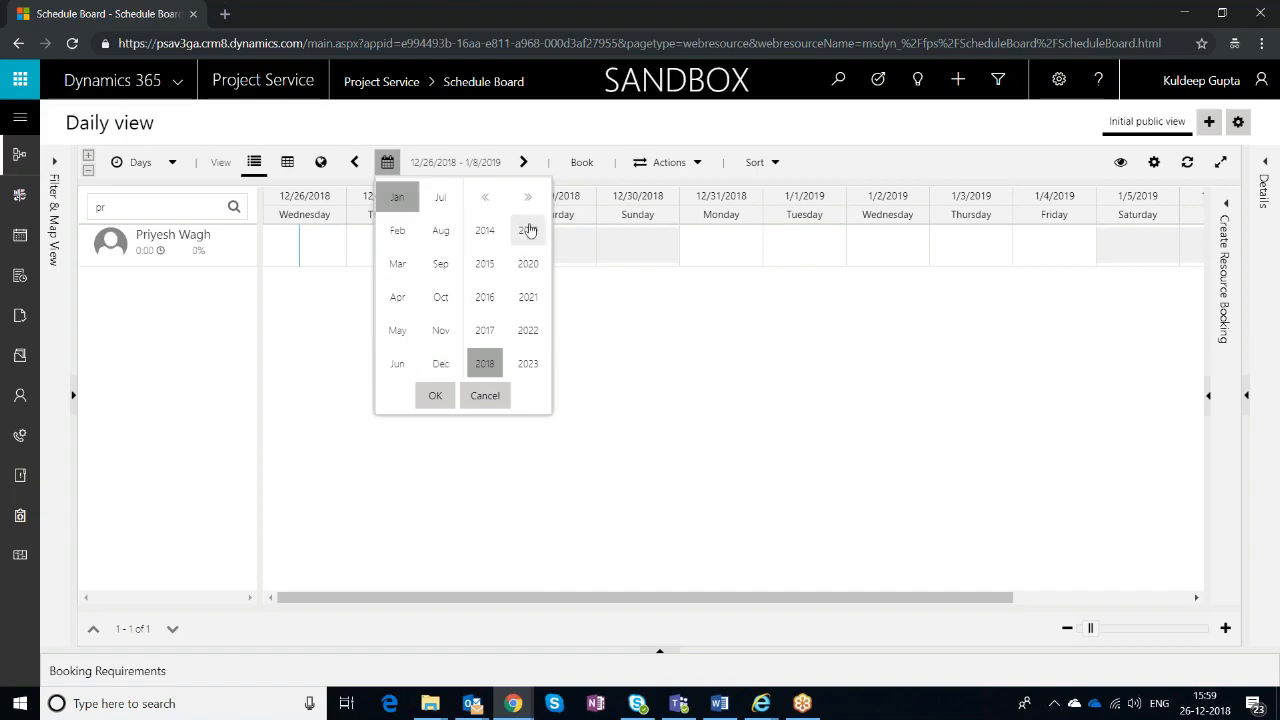
pyautogui.click(528, 232)
pyautogui.click(435, 395)
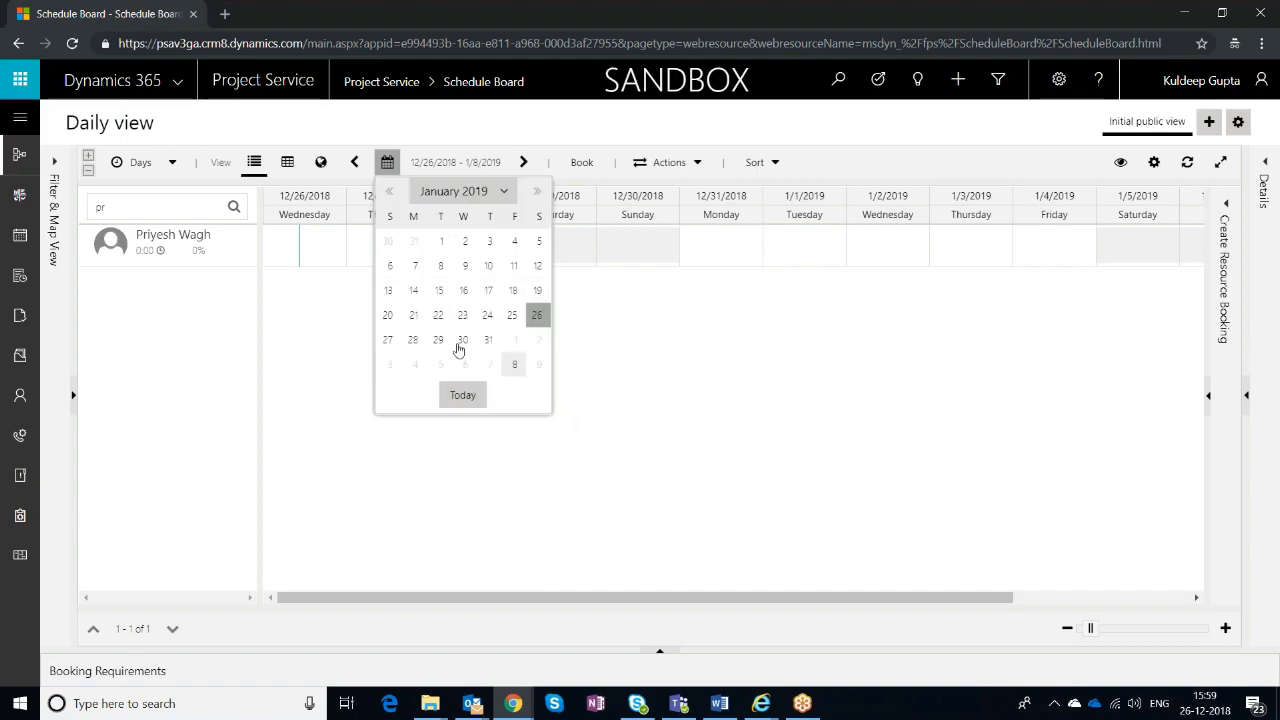
pyautogui.click(414, 316)
pyautogui.click(85, 242)
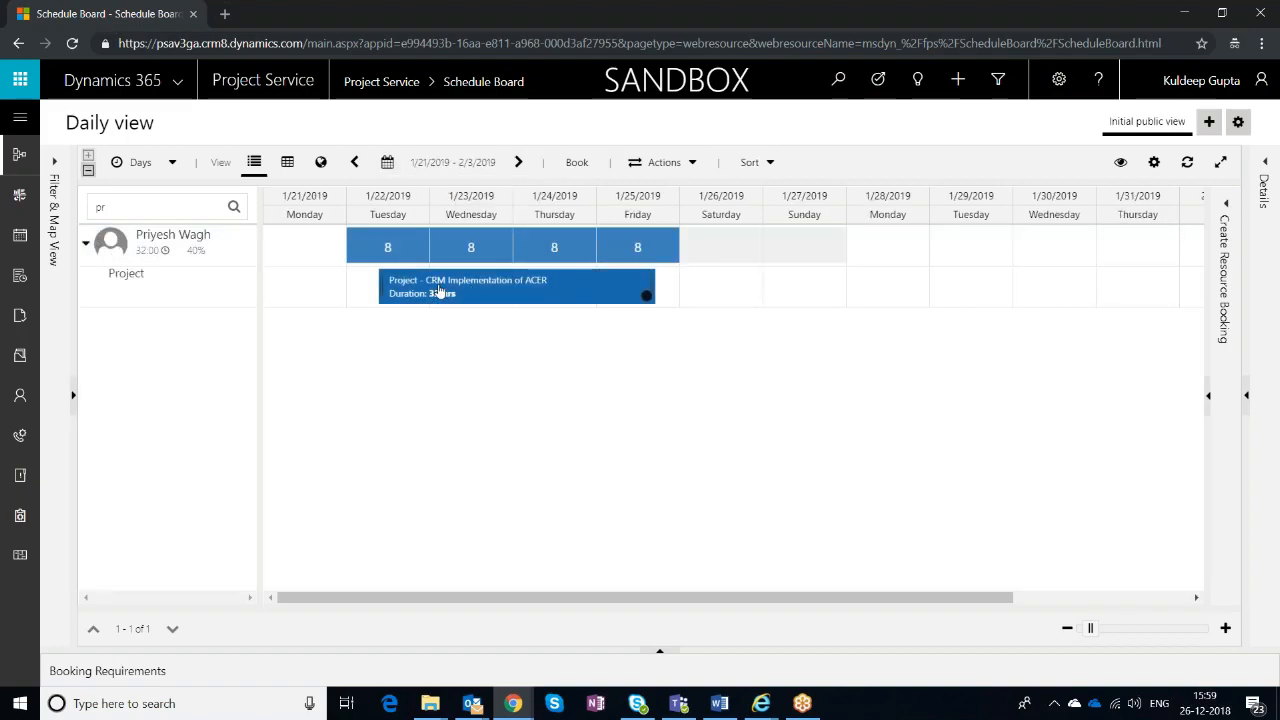
pyautogui.moveTo(457, 289)
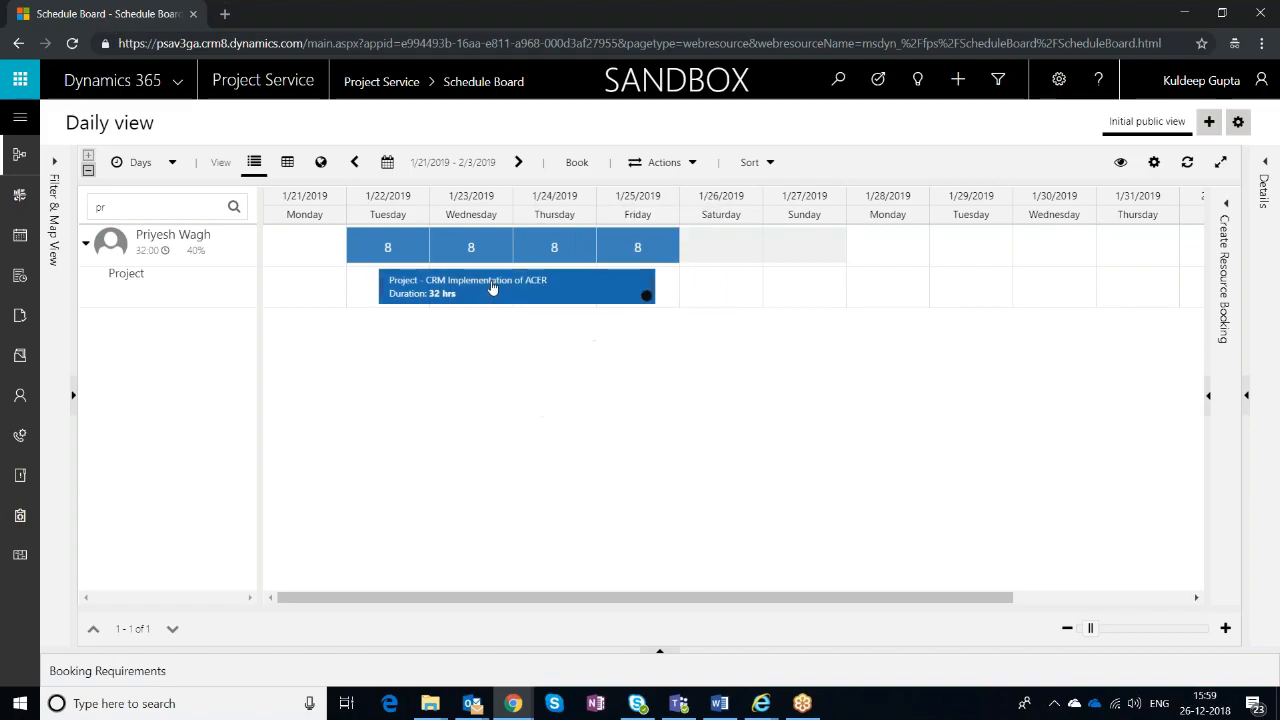
pyautogui.click(20, 117)
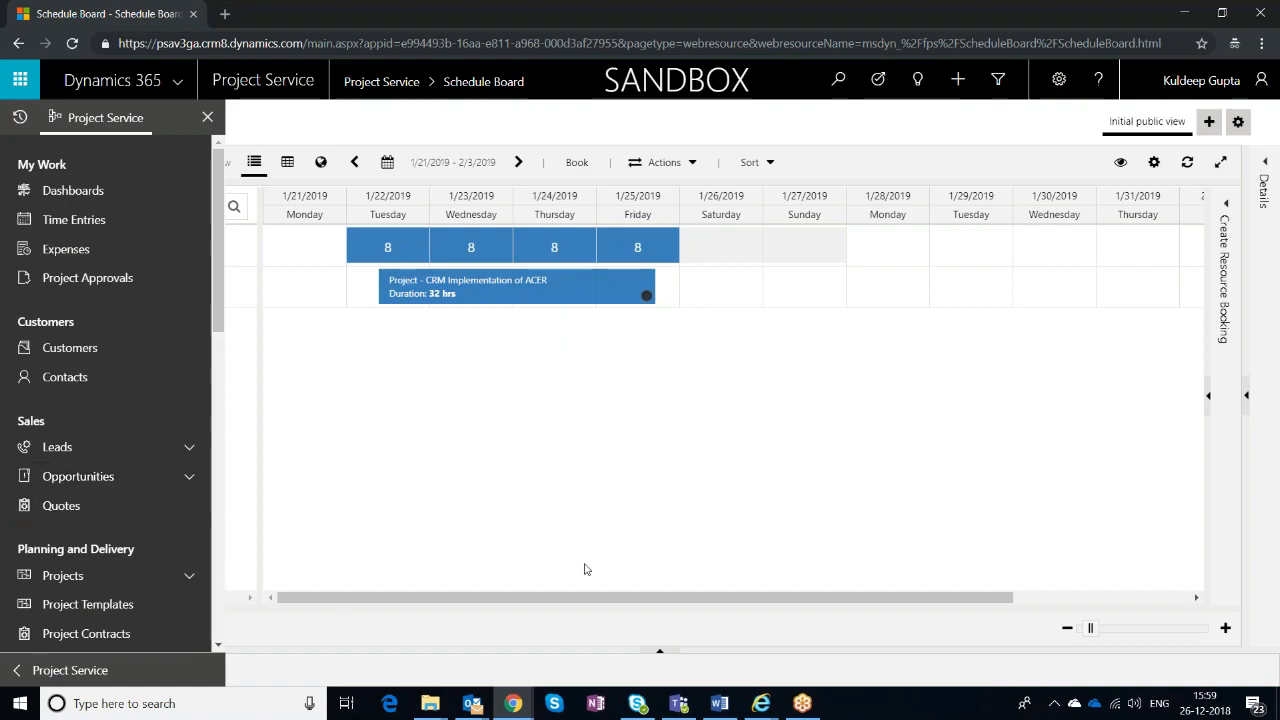
pyautogui.click(632, 508)
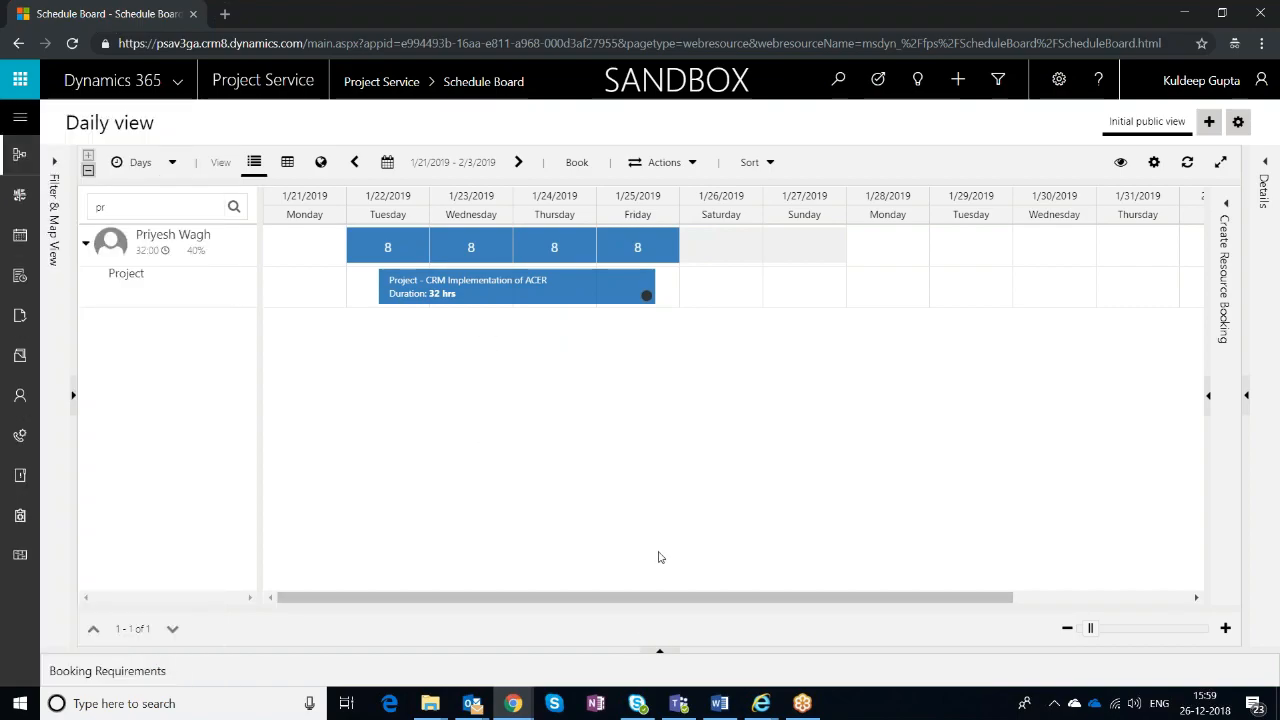
# Step: Show the project booking requirements below the schedule and sort them by name in ascending order
pyautogui.click(670, 650)
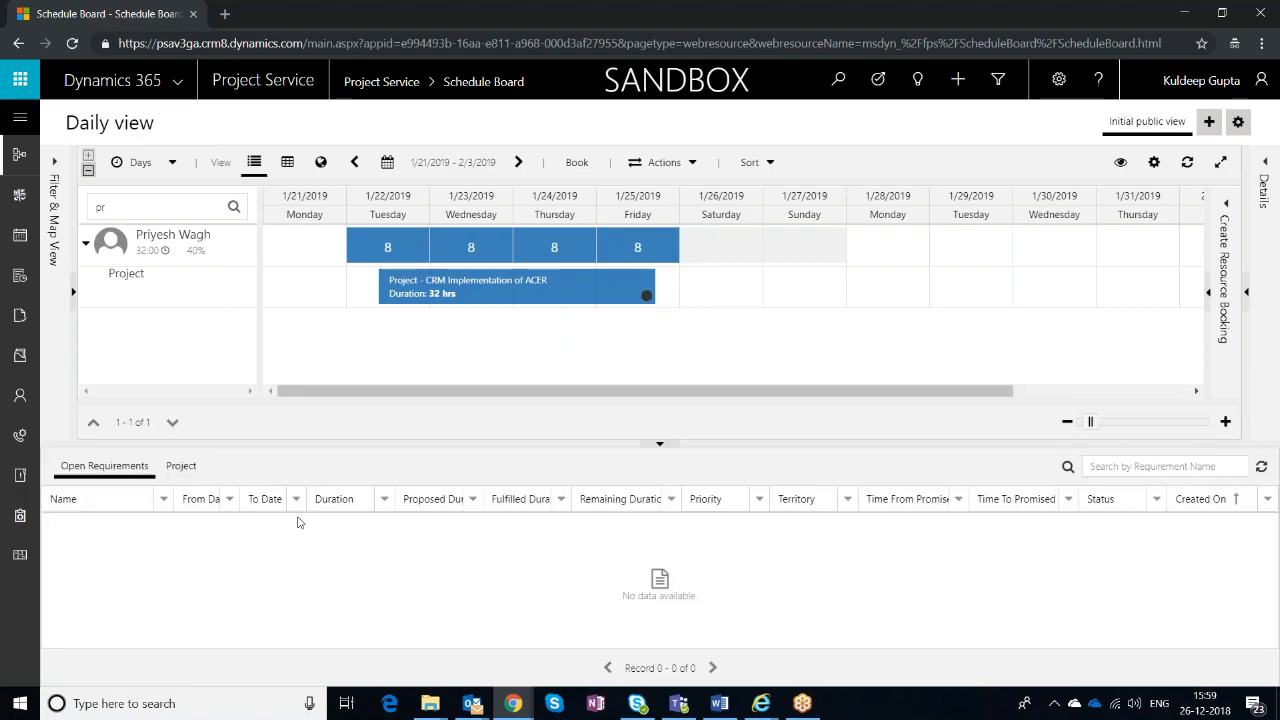
pyautogui.click(183, 470)
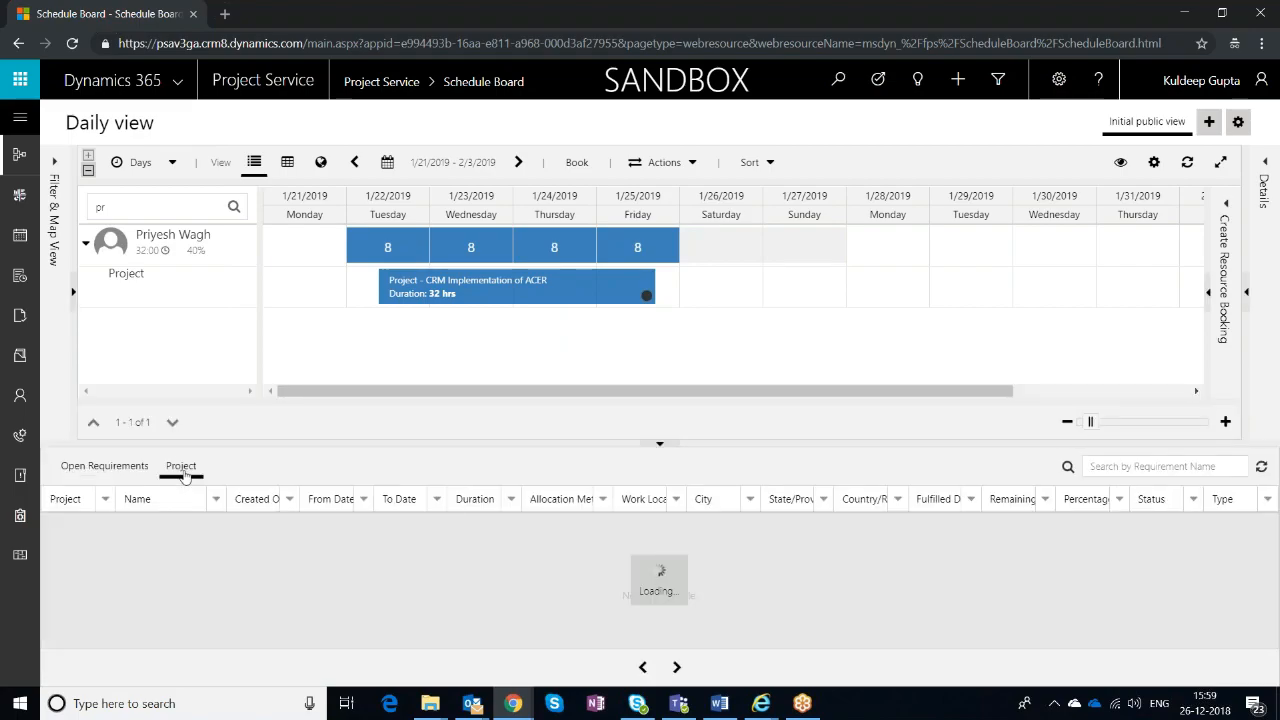
pyautogui.click(170, 498)
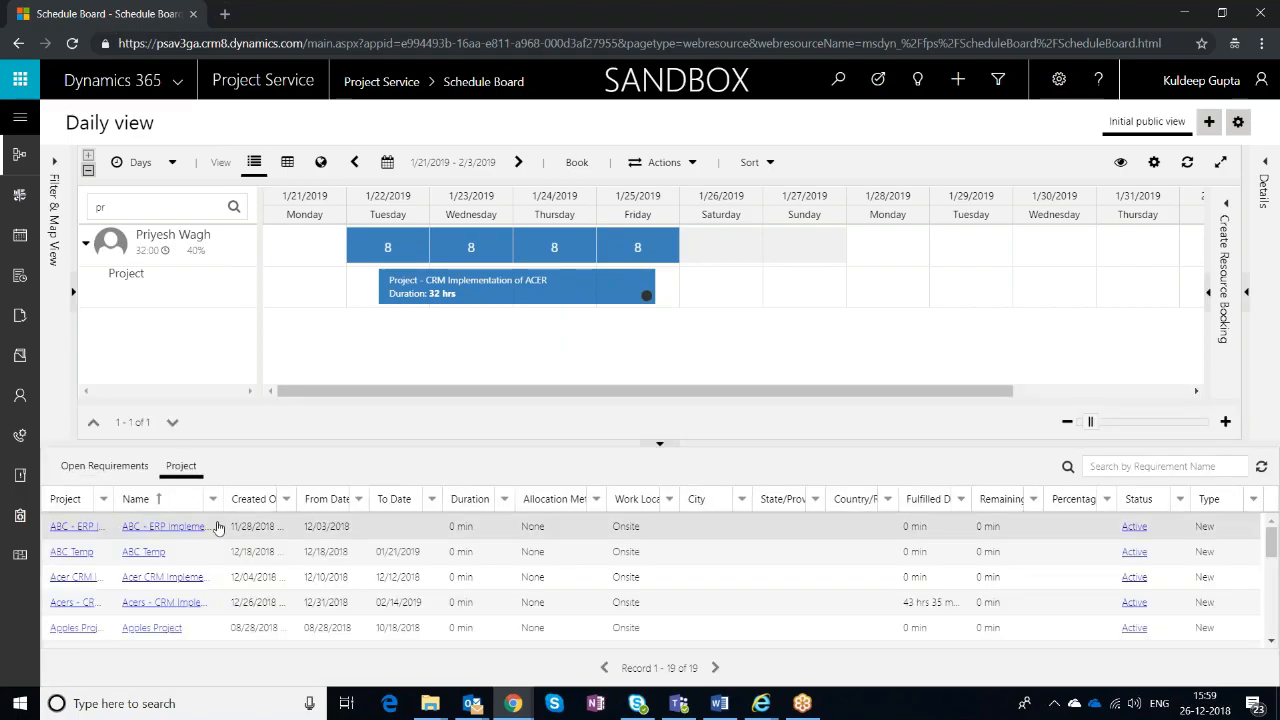
# Step: Enable the filter on the Name column of the project booking requirements
pyautogui.click(103, 498)
pyautogui.moveTo(165, 625)
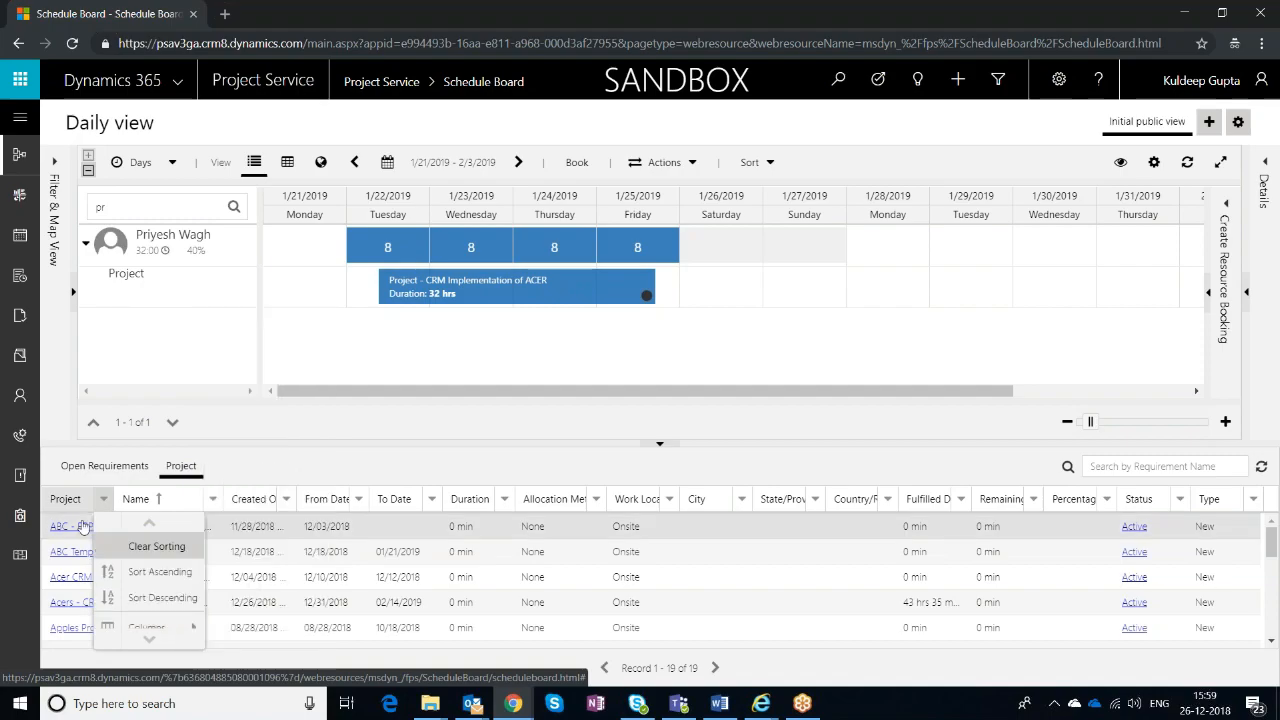
pyautogui.click(213, 499)
pyautogui.moveTo(256, 636)
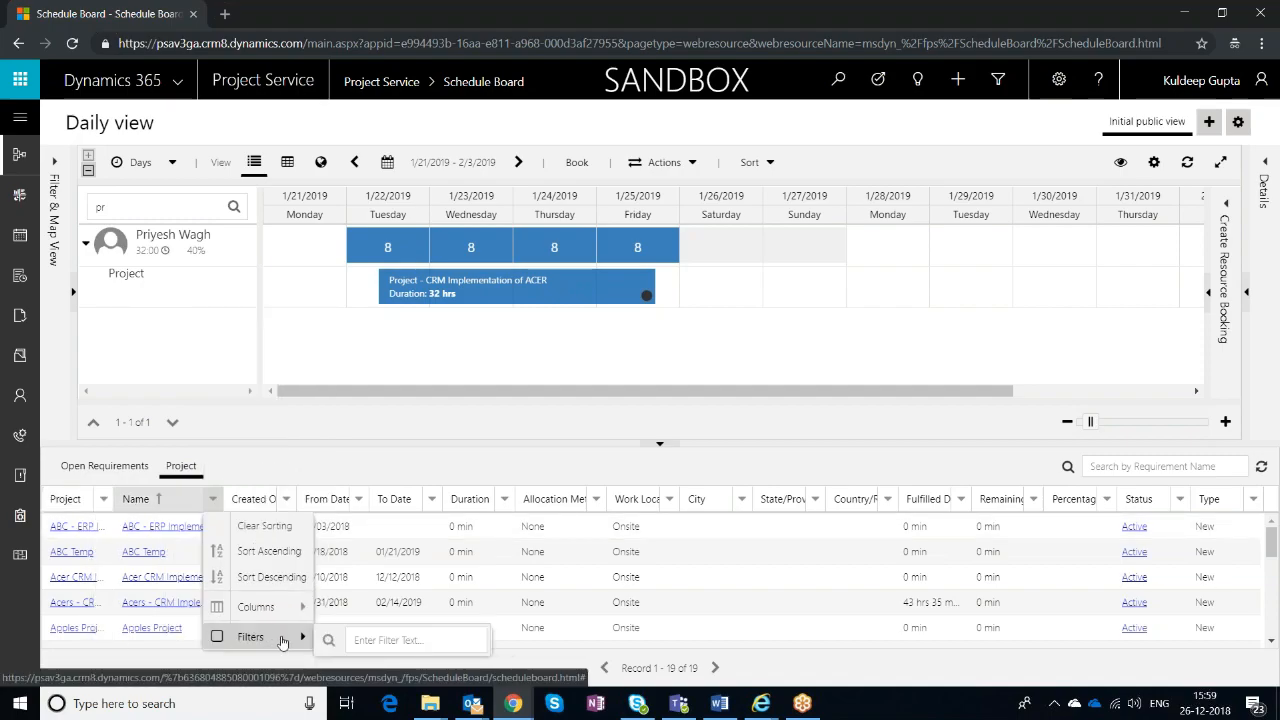
pyautogui.click(297, 638)
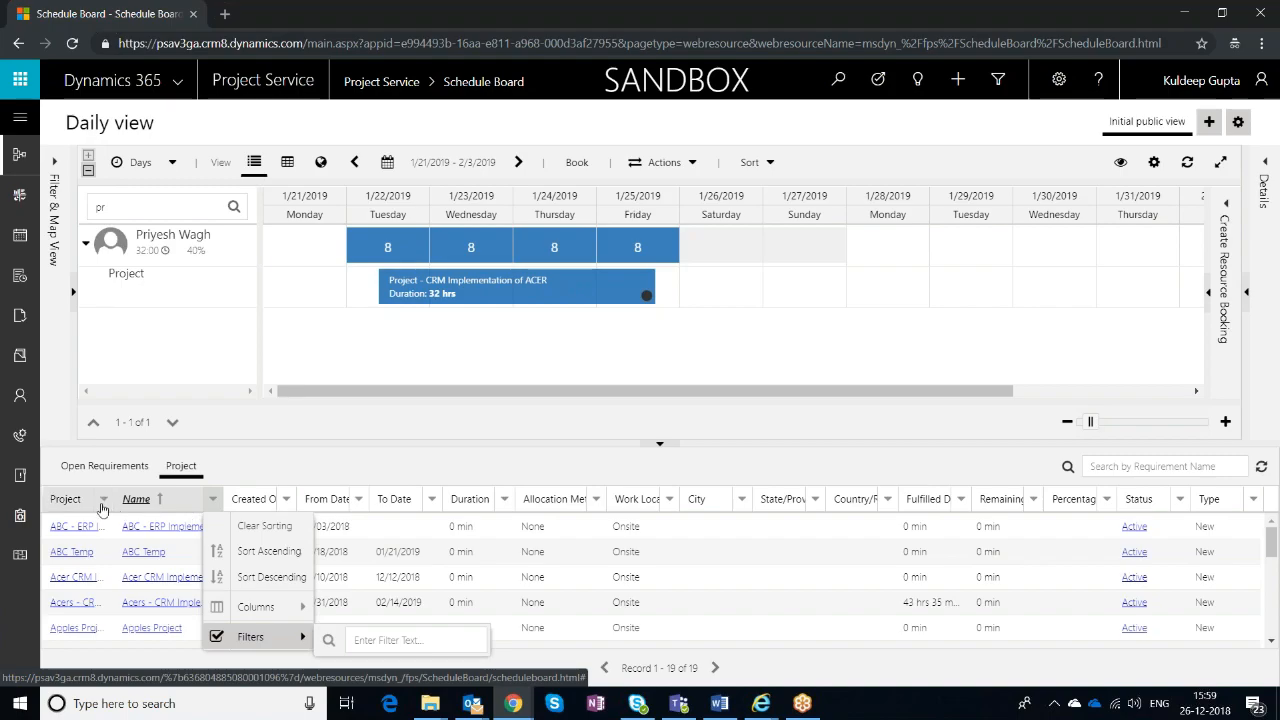
# Step: Filter the project booking requirements by the project CRM Implementation of ACER, and display the open requirements list
pyautogui.click(102, 508)
pyautogui.click(102, 508)
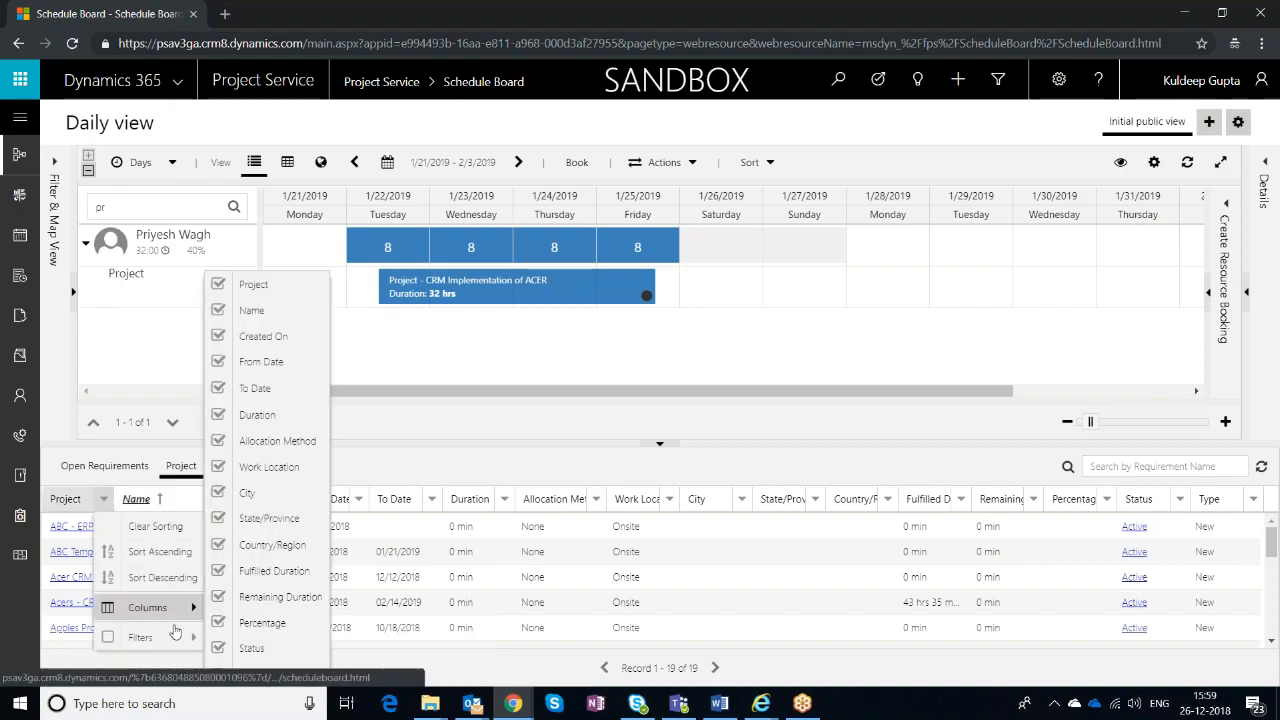
pyautogui.moveTo(176, 633)
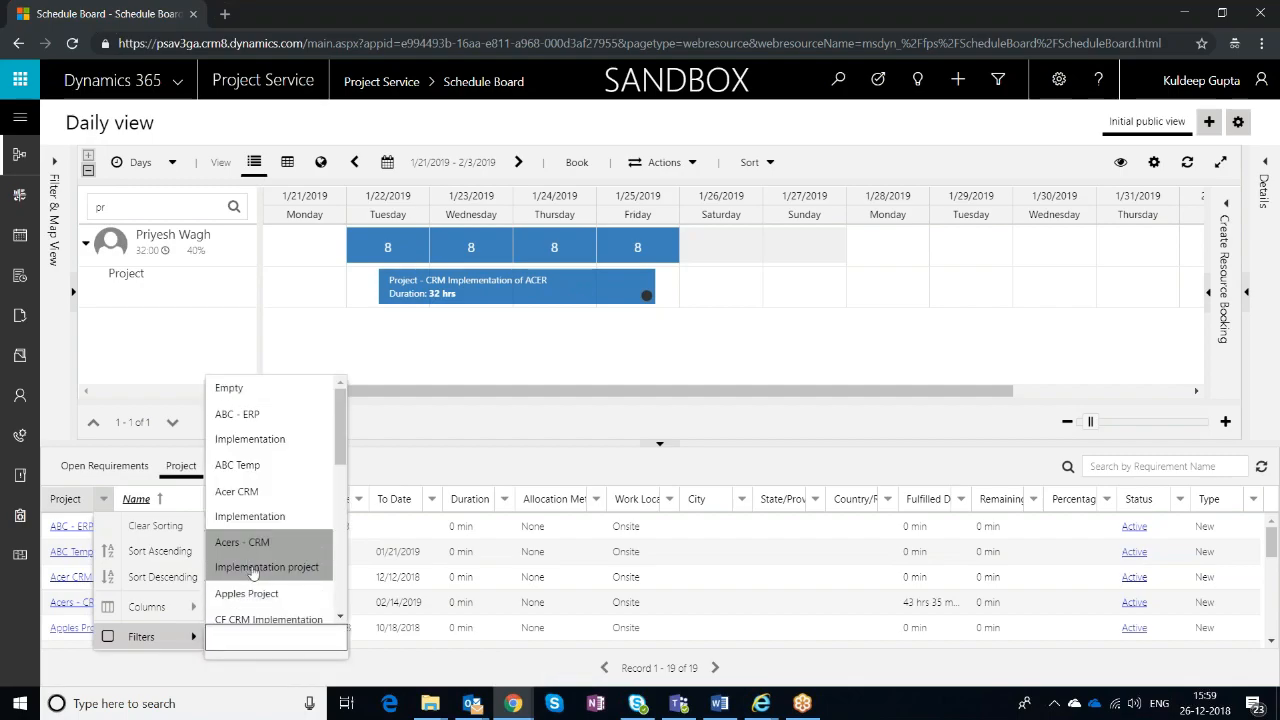
pyautogui.scroll(-3, 265, 590)
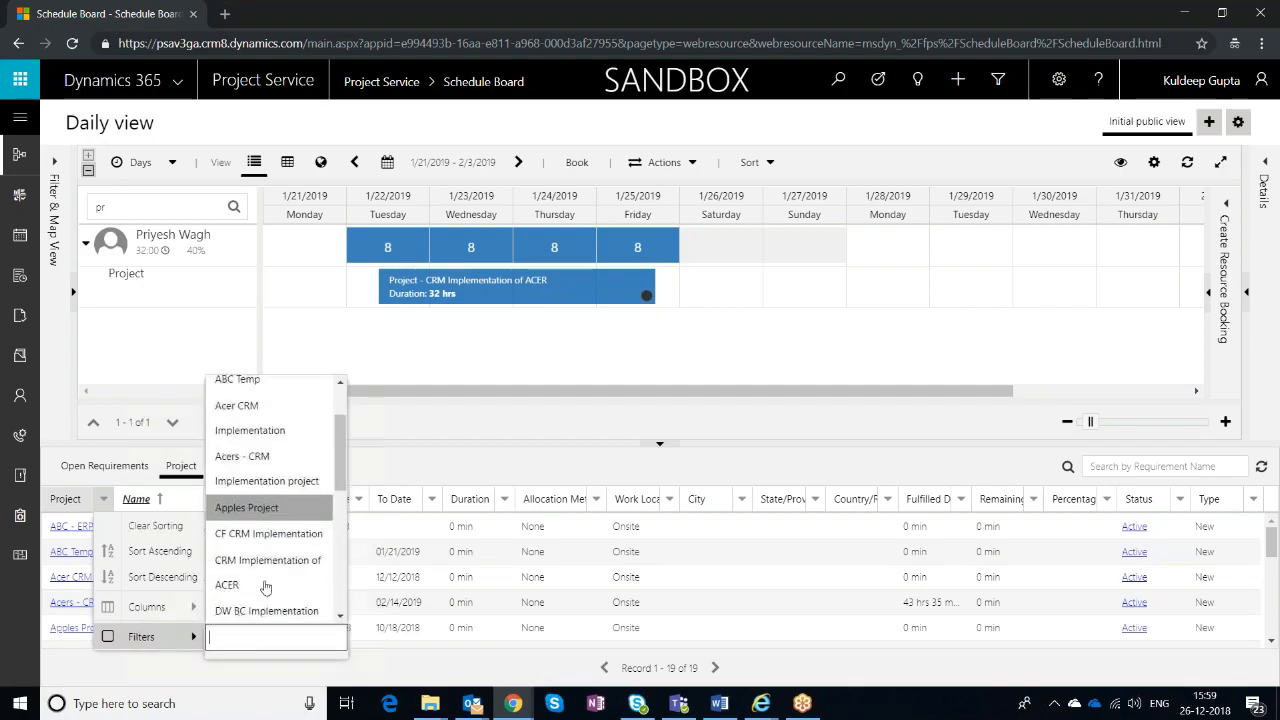
pyautogui.click(268, 494)
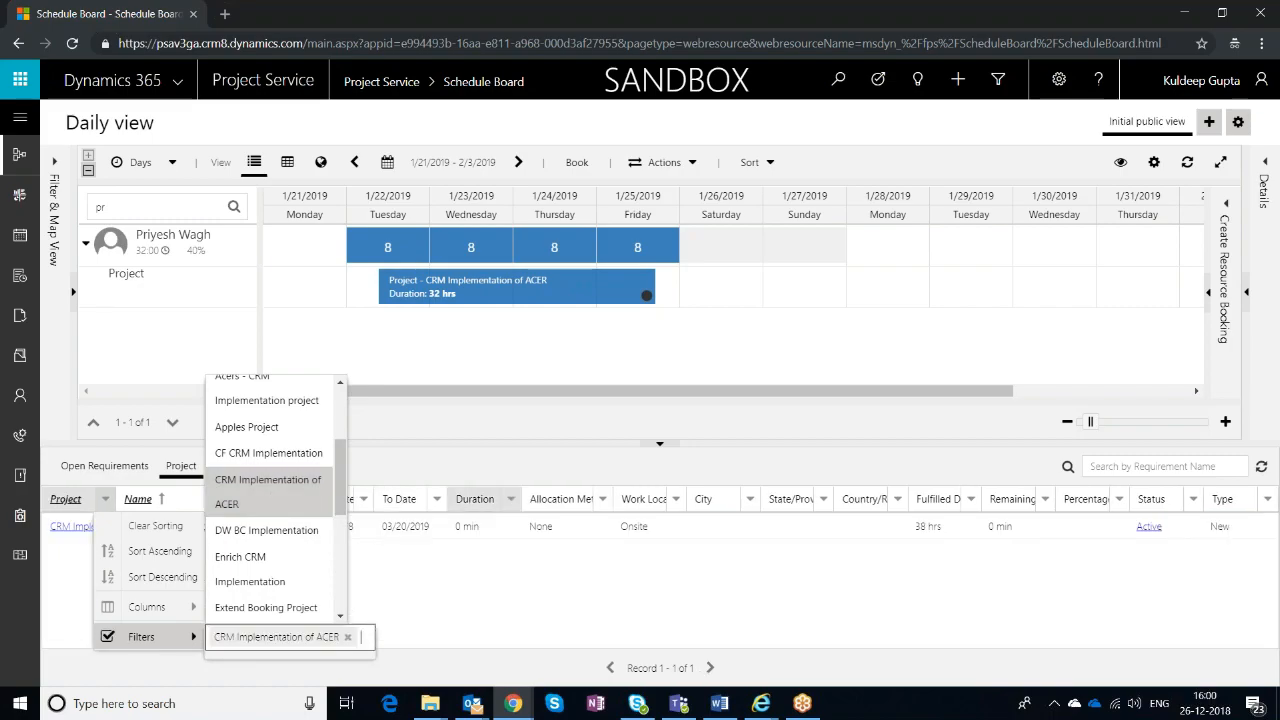
pyautogui.click(482, 468)
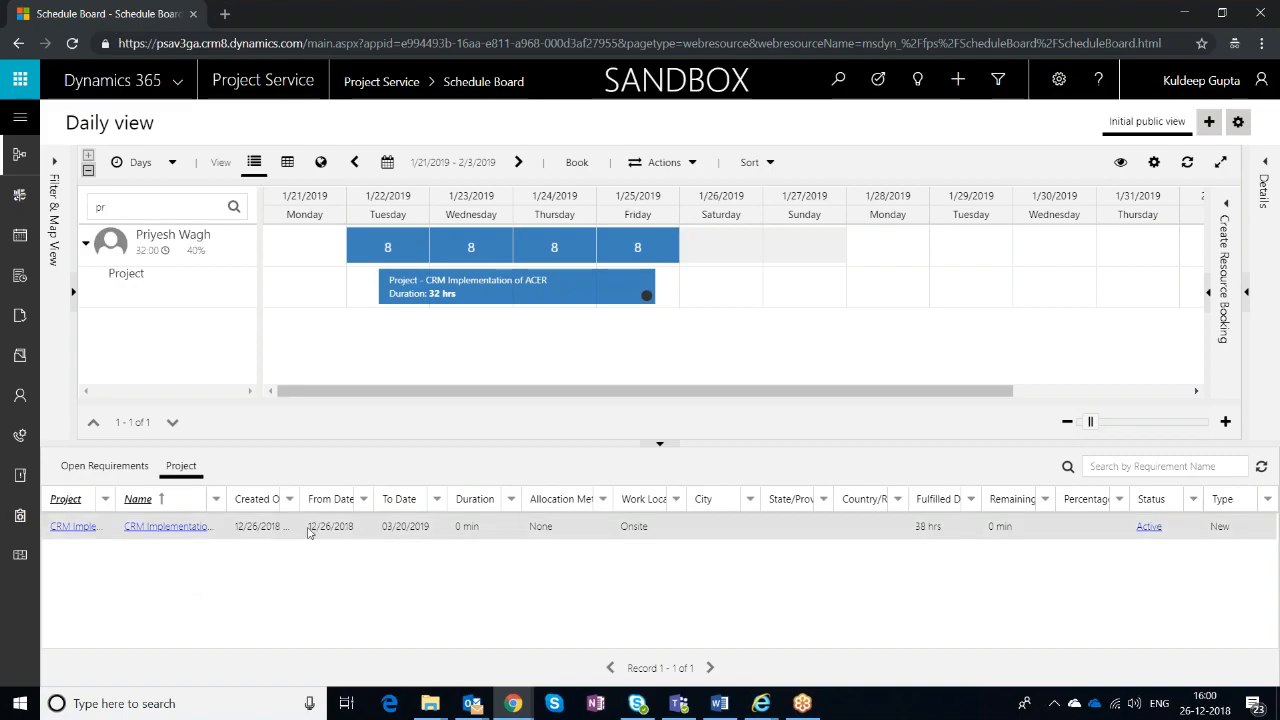
pyautogui.click(104, 466)
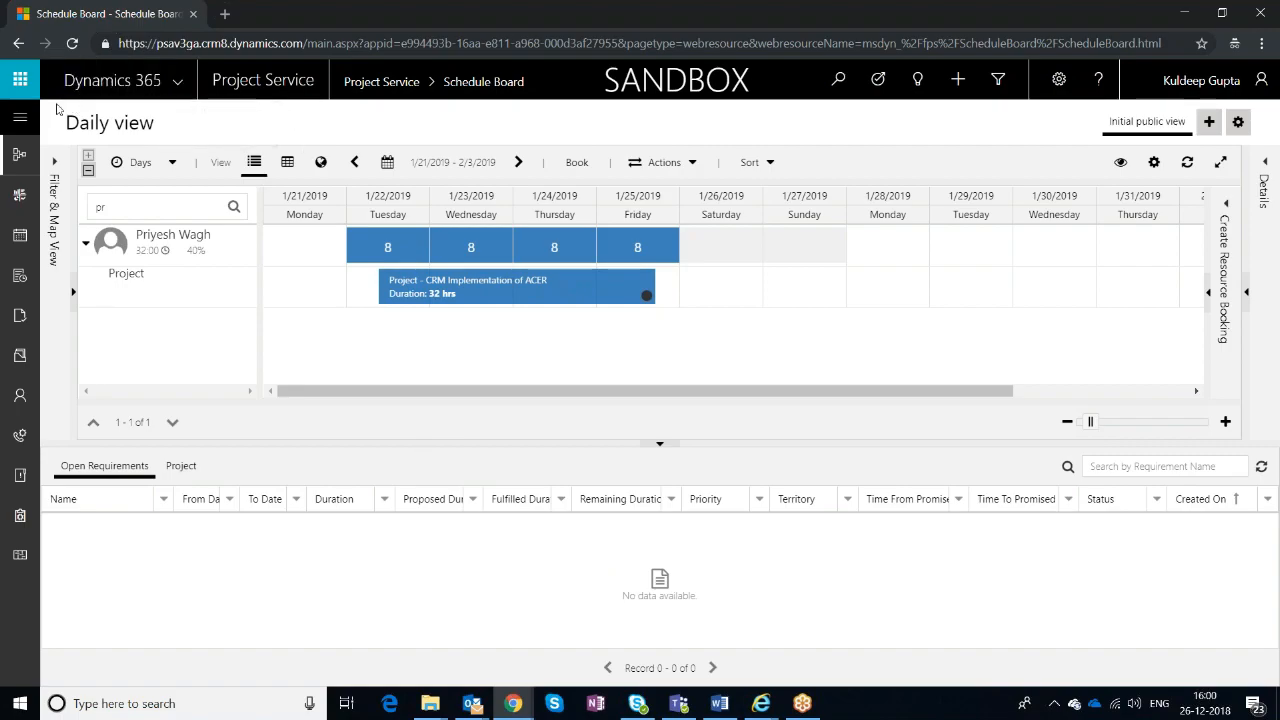
# Step: Go to the Projects list, search it for "CRM" and open the CRM Implementation of ACER project
pyautogui.click(19, 117)
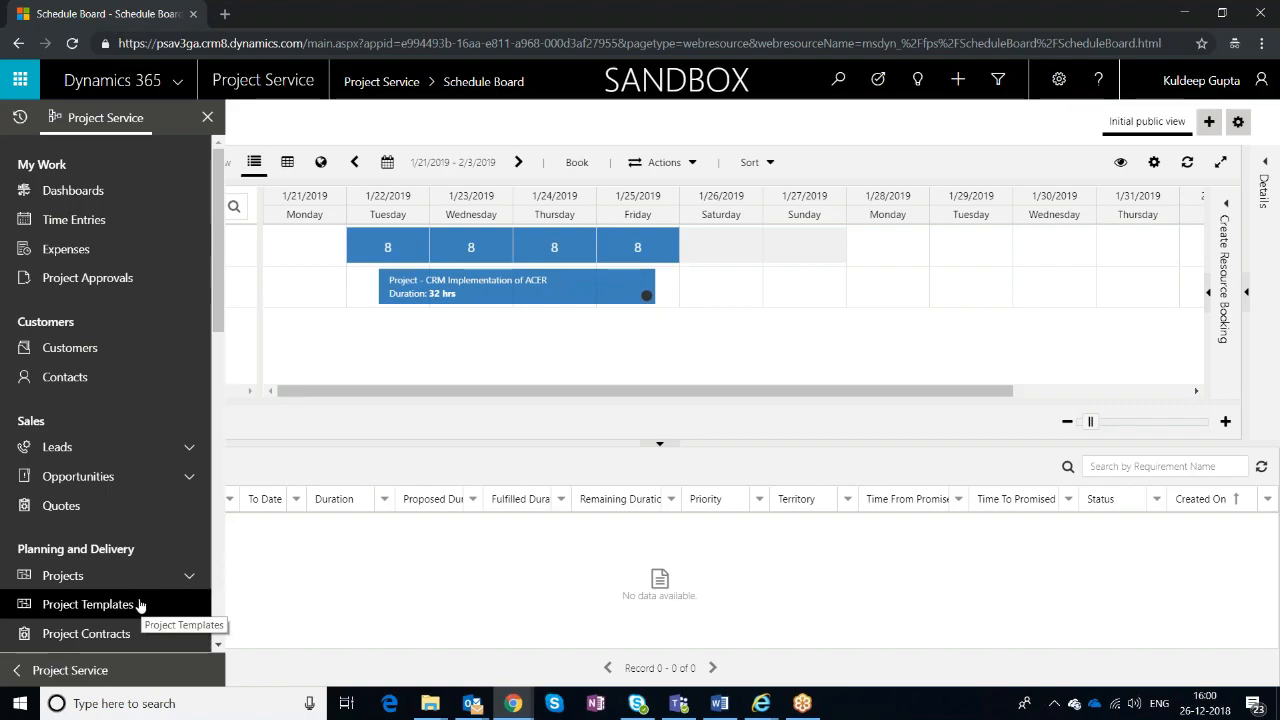
pyautogui.scroll(-3, 140, 606)
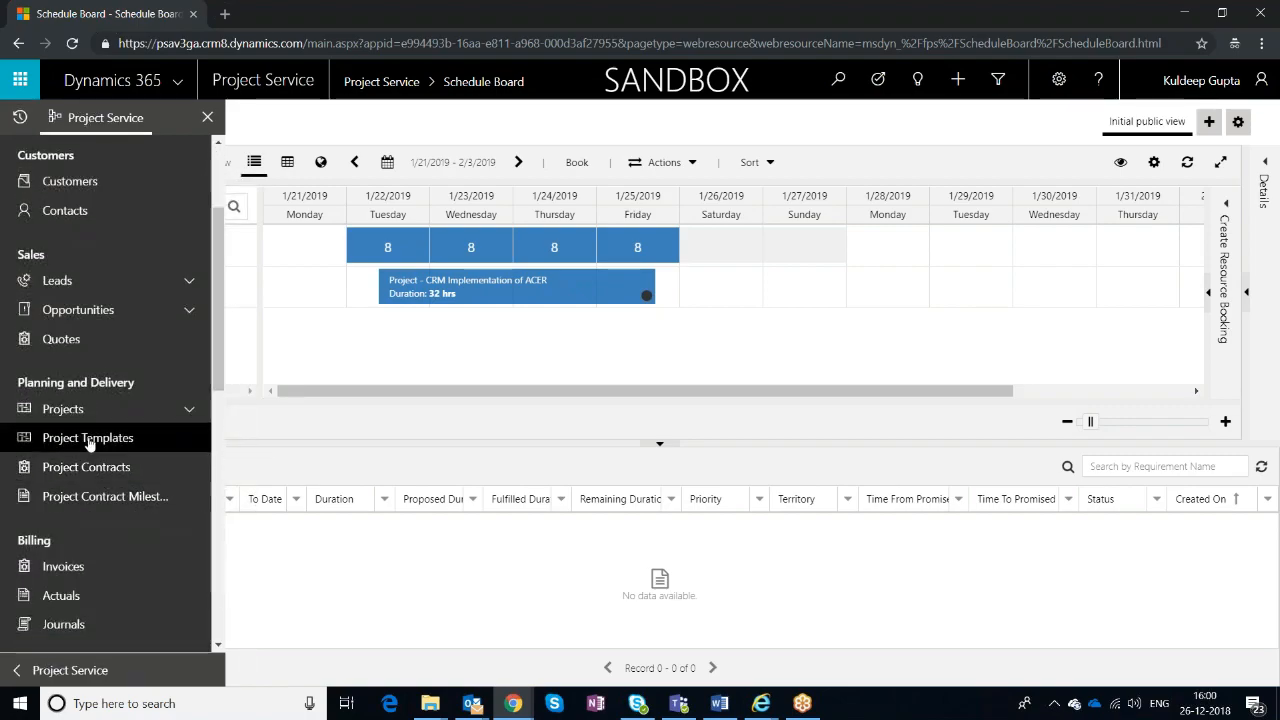
pyautogui.click(77, 417)
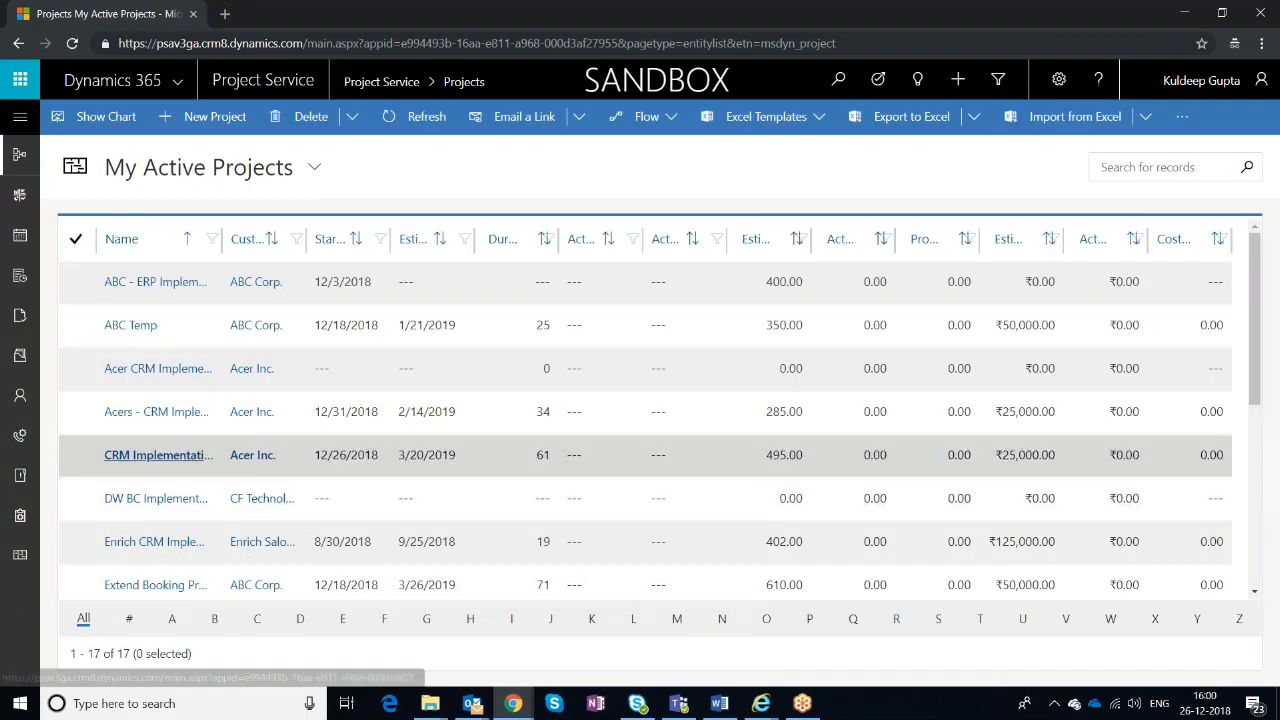
pyautogui.scroll(-1, 100, 437)
pyautogui.scroll(-3, 180, 460)
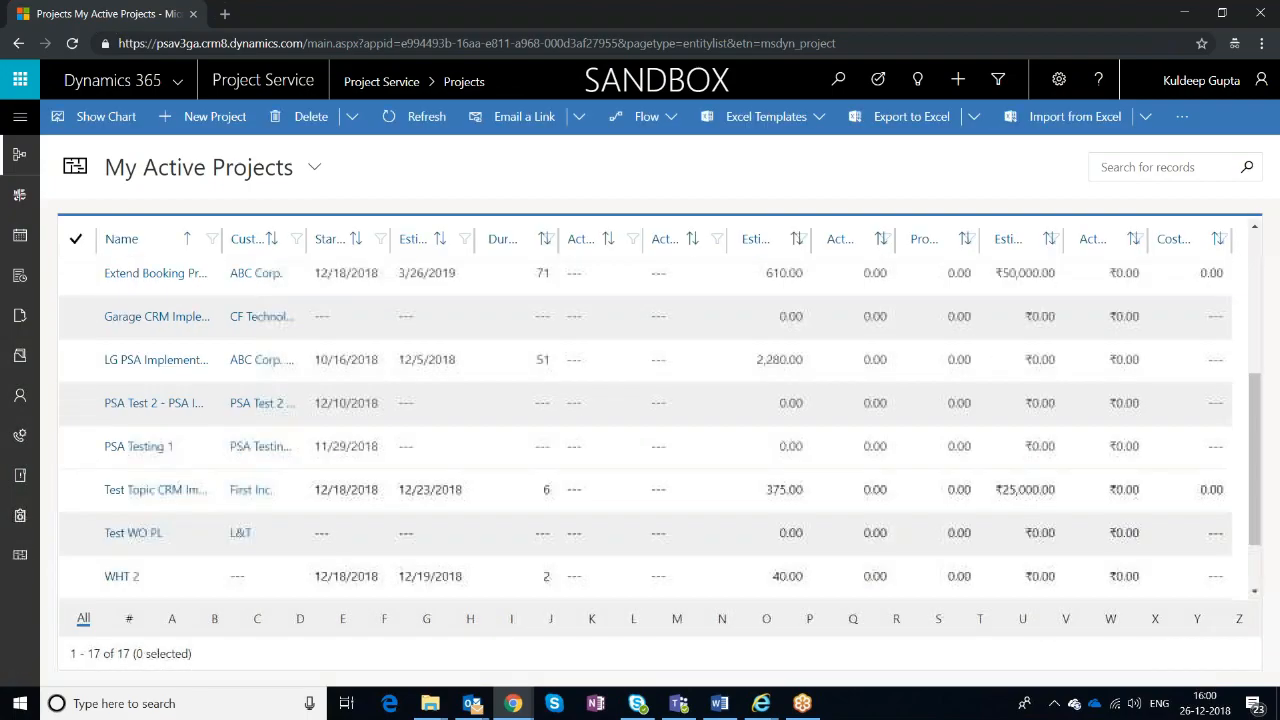
pyautogui.click(1186, 167)
pyautogui.write('CRM')
pyautogui.press('Return')
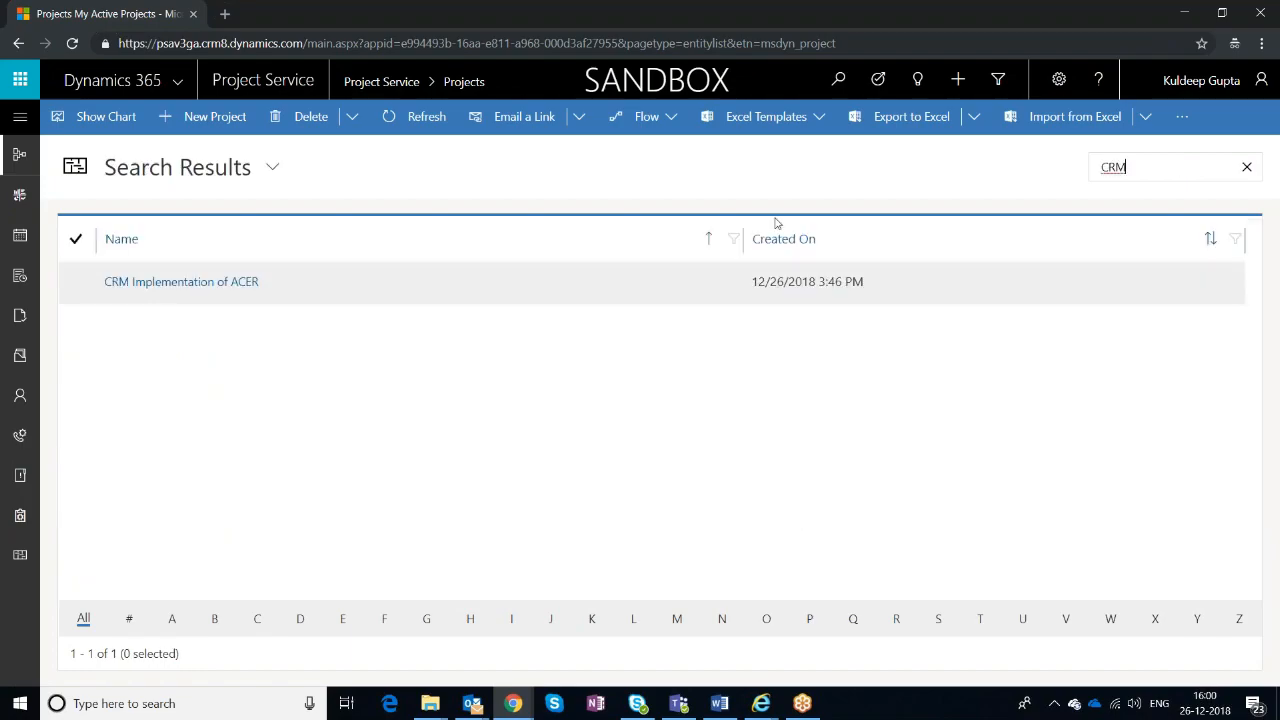
pyautogui.click(200, 283)
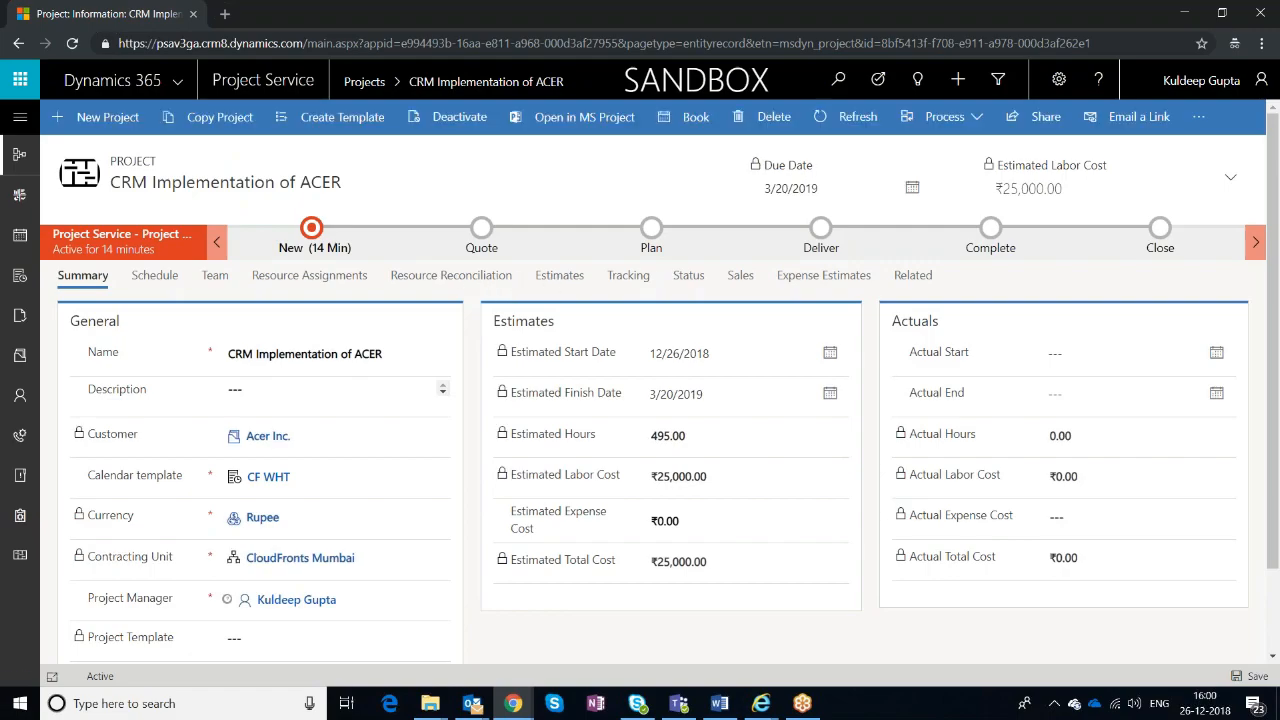
# Step: View the project's resource reconciliation and its estimates, and examine the role-grouped estimates time-phased by sales
pyautogui.click(476, 293)
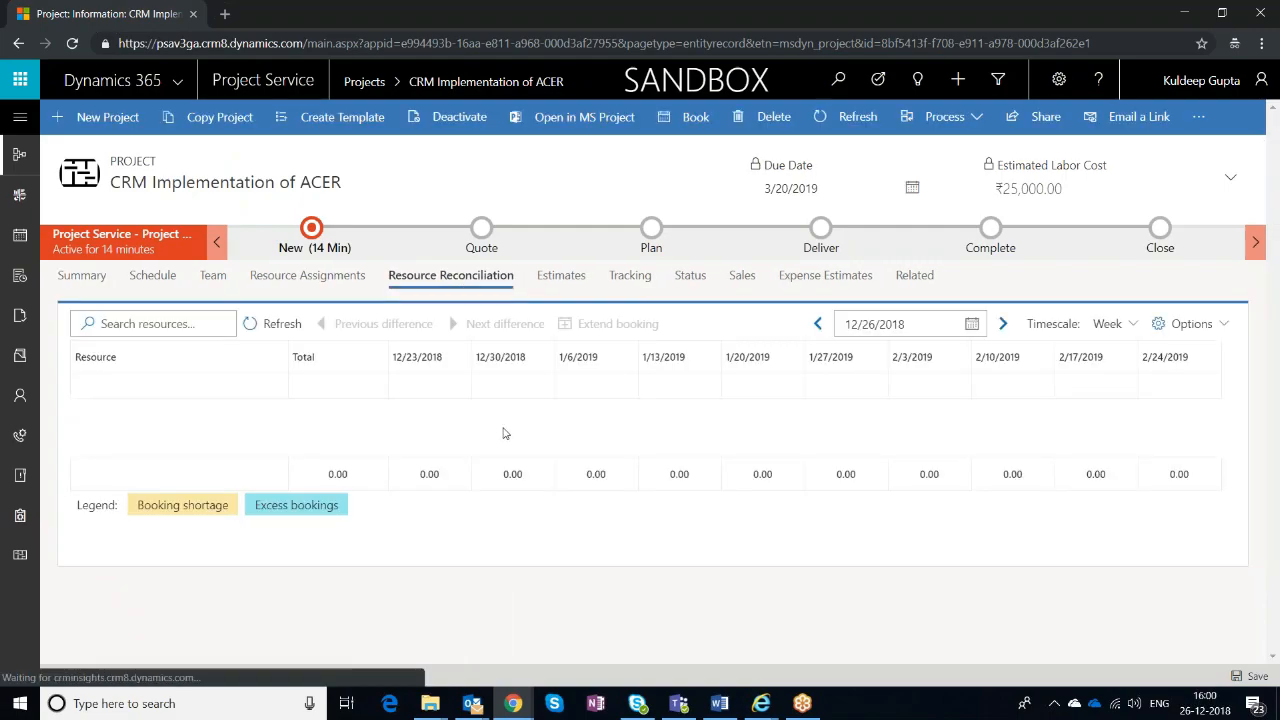
pyautogui.click(562, 279)
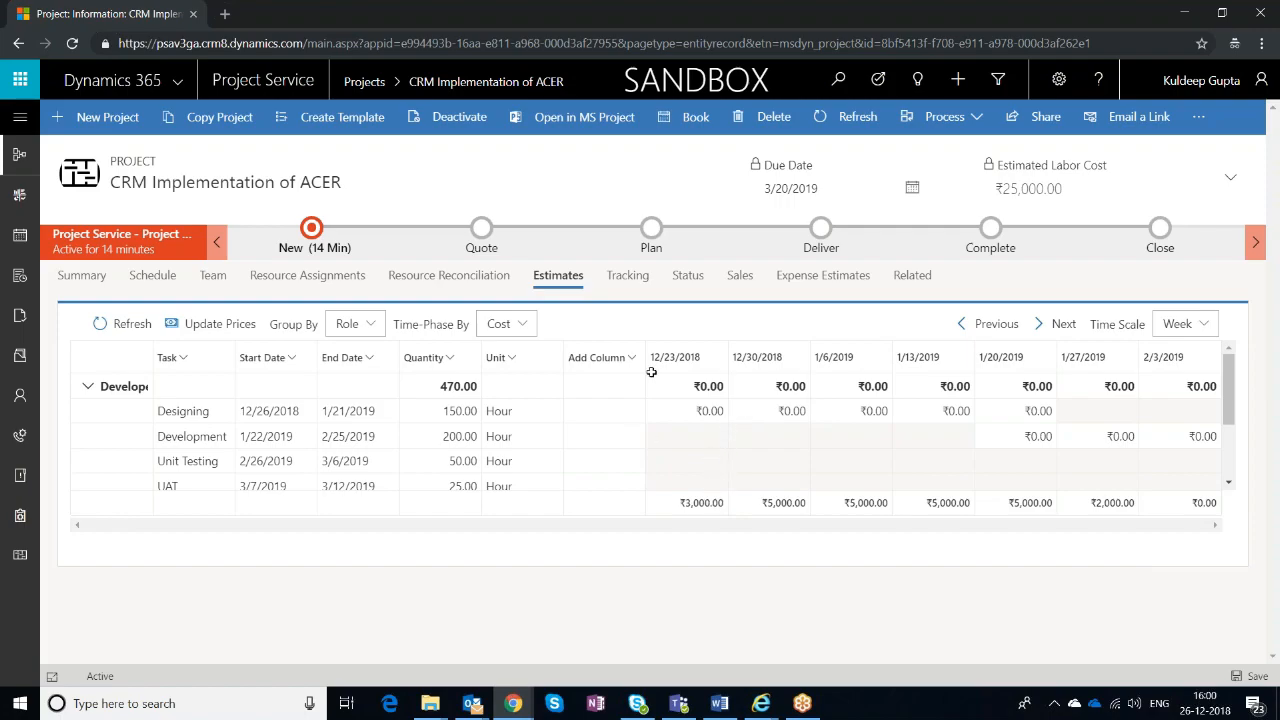
pyautogui.click(508, 323)
pyautogui.click(526, 377)
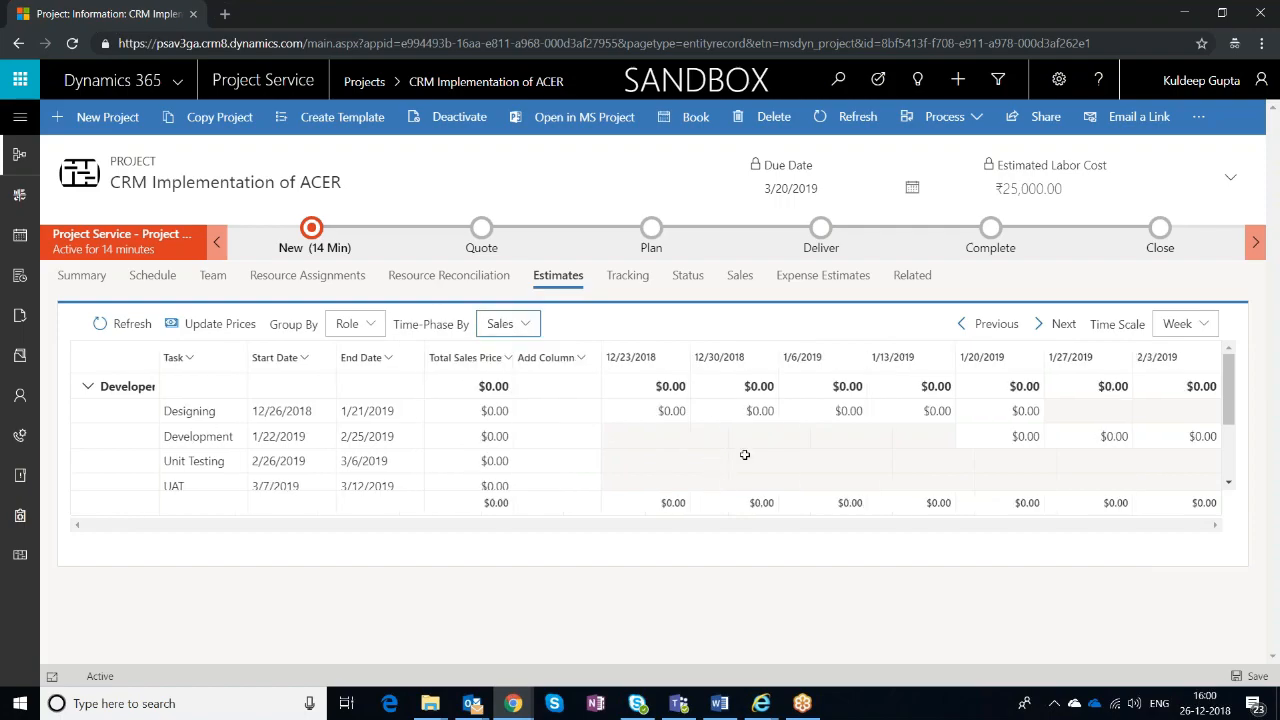
pyautogui.scroll(-3, 772, 472)
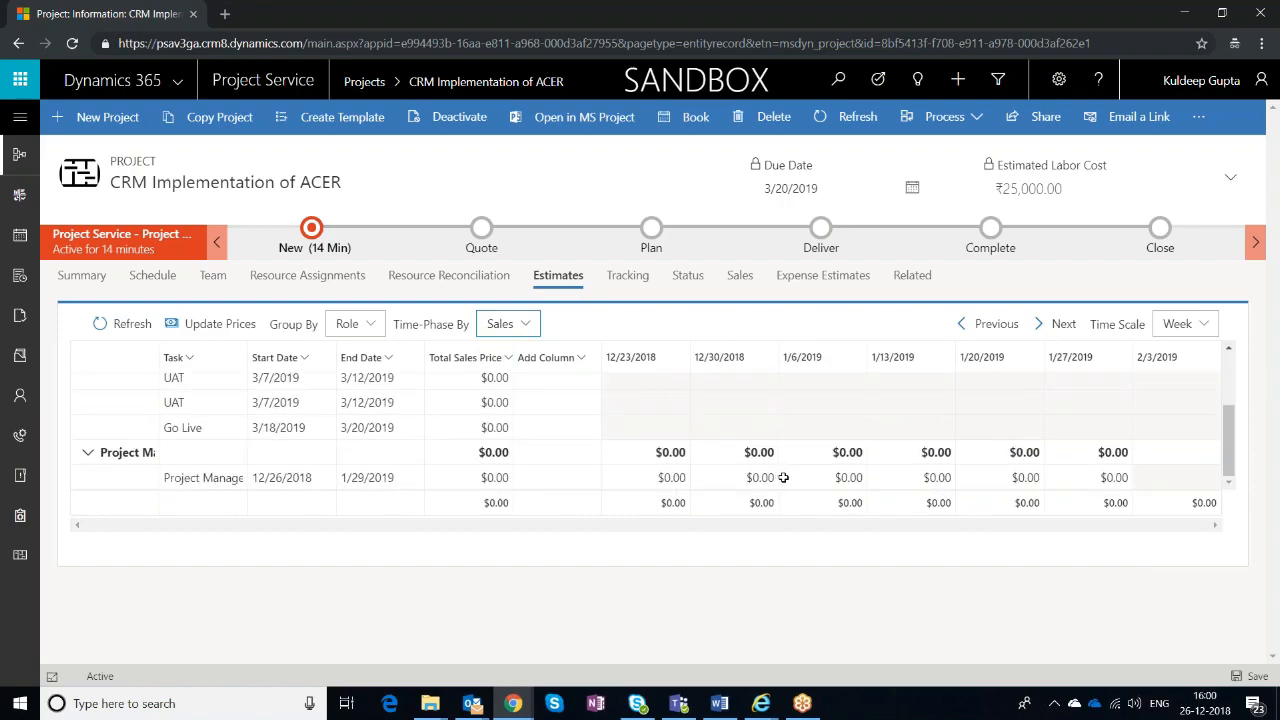
pyautogui.scroll(3, 783, 477)
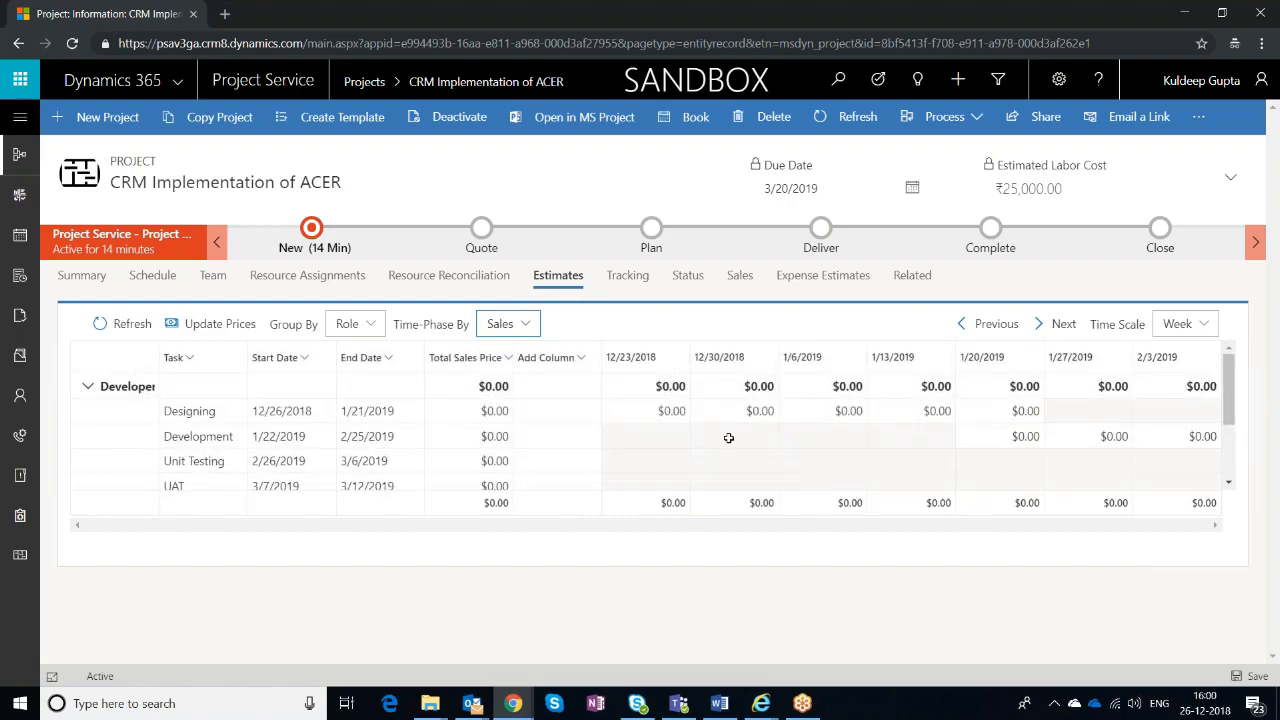
# Step: Time-phase the project estimates by cost and group them by resource
pyautogui.click(508, 323)
pyautogui.click(508, 349)
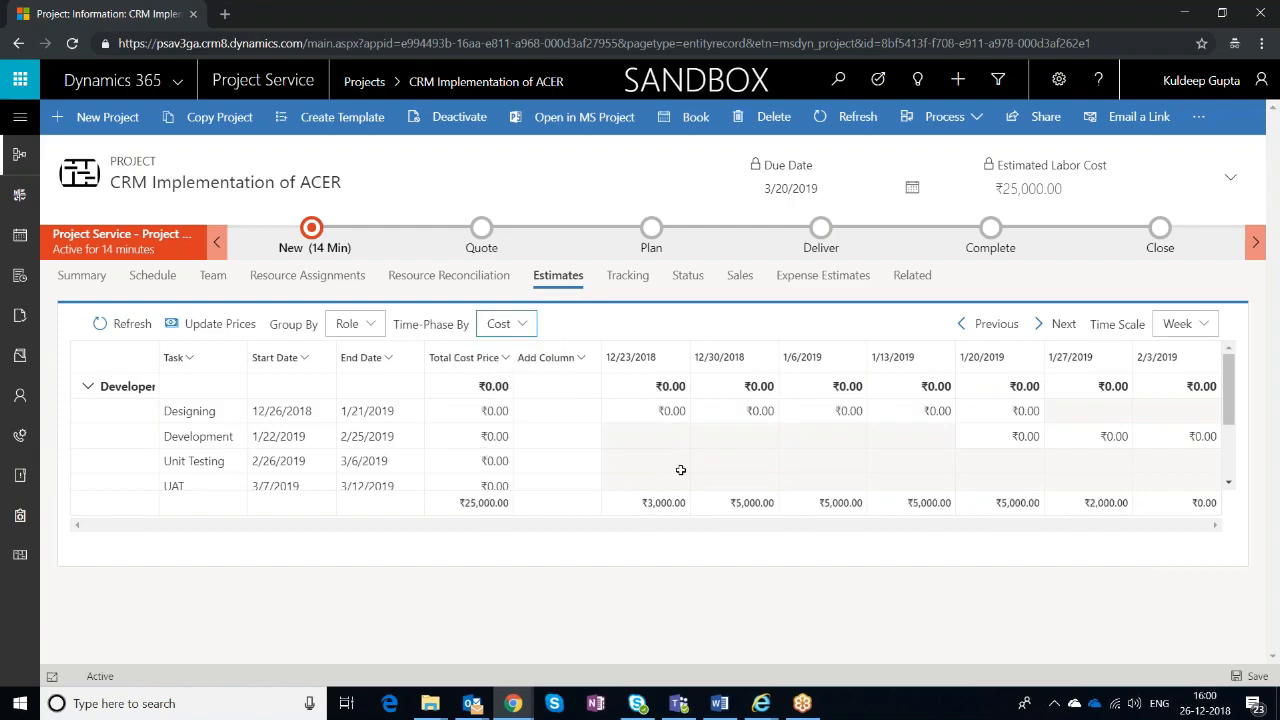
pyautogui.scroll(-3, 701, 443)
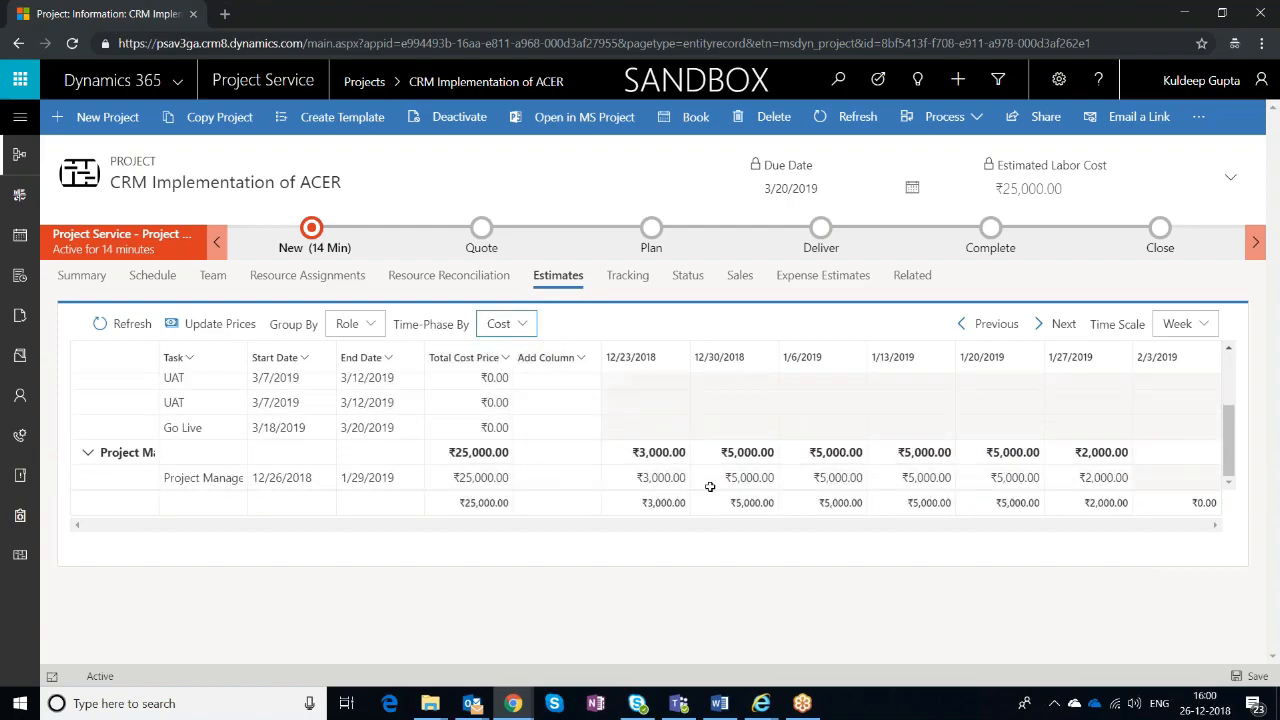
pyautogui.click(360, 324)
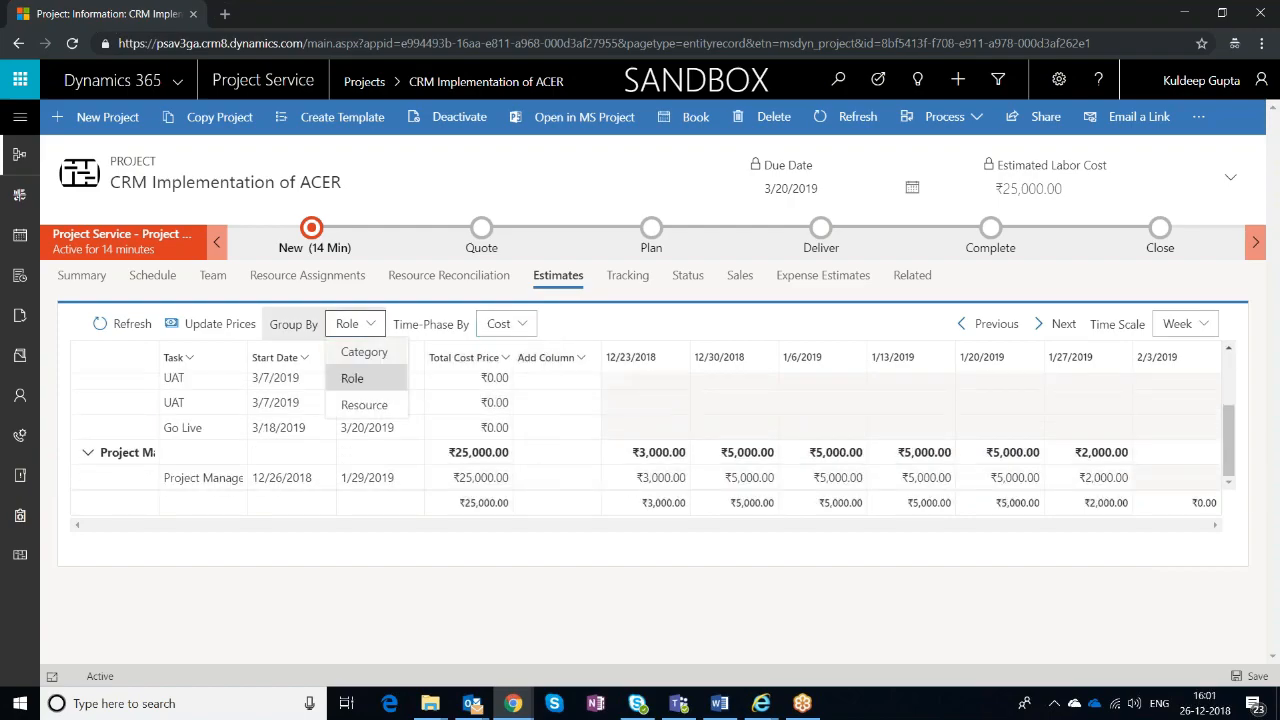
pyautogui.click(364, 405)
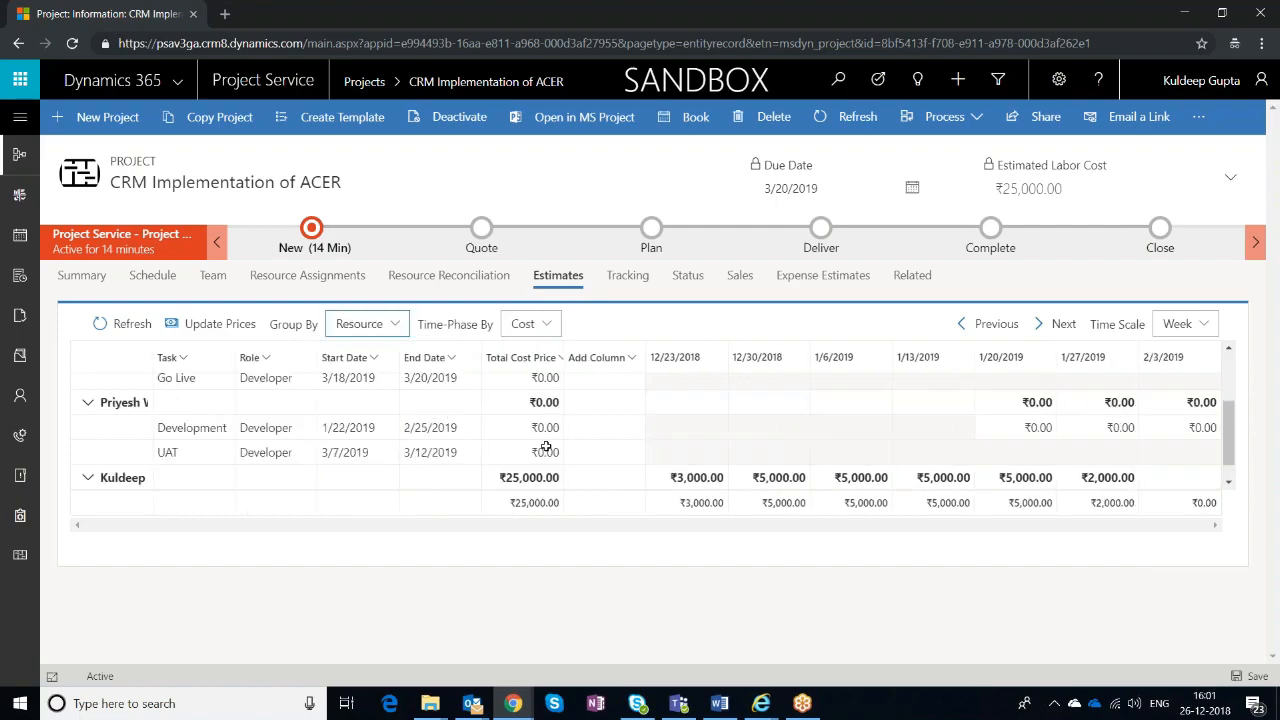
pyautogui.scroll(-1, 557, 445)
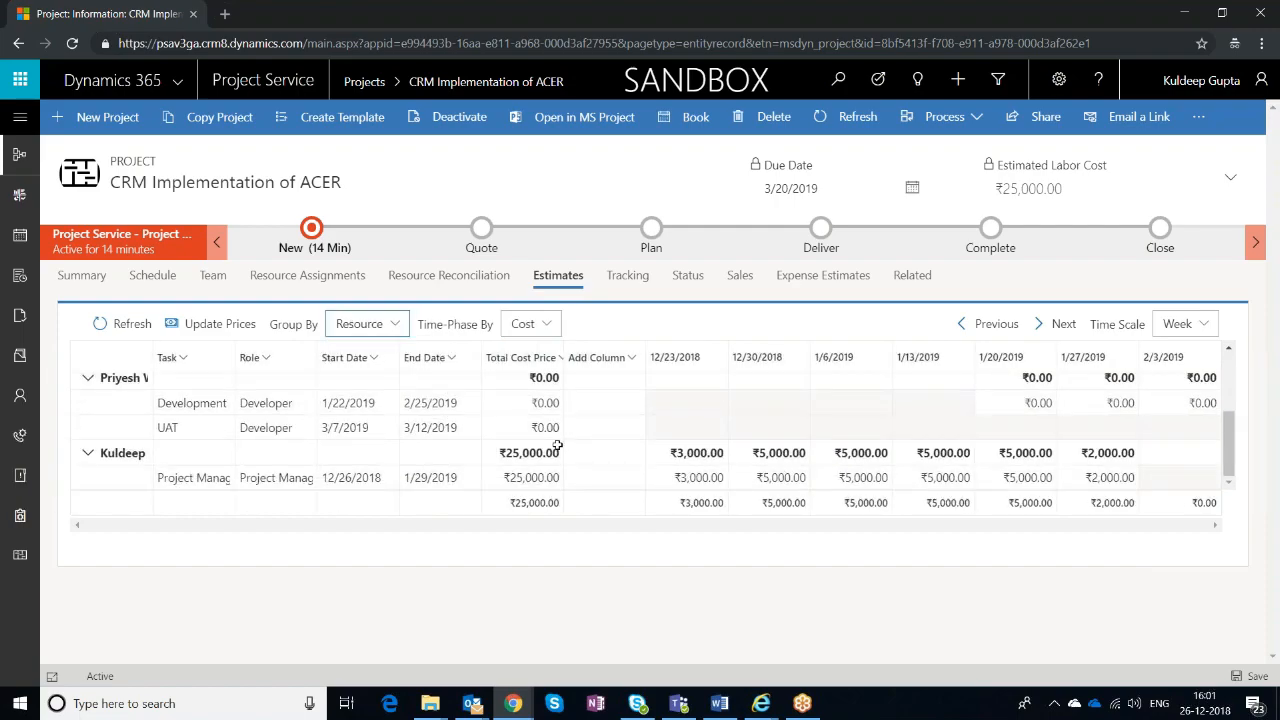
# Step: Compare the resource-grouped estimates time-phased by sales and by cost, leaving the time phase set to Cost
pyautogui.click(527, 324)
pyautogui.click(528, 379)
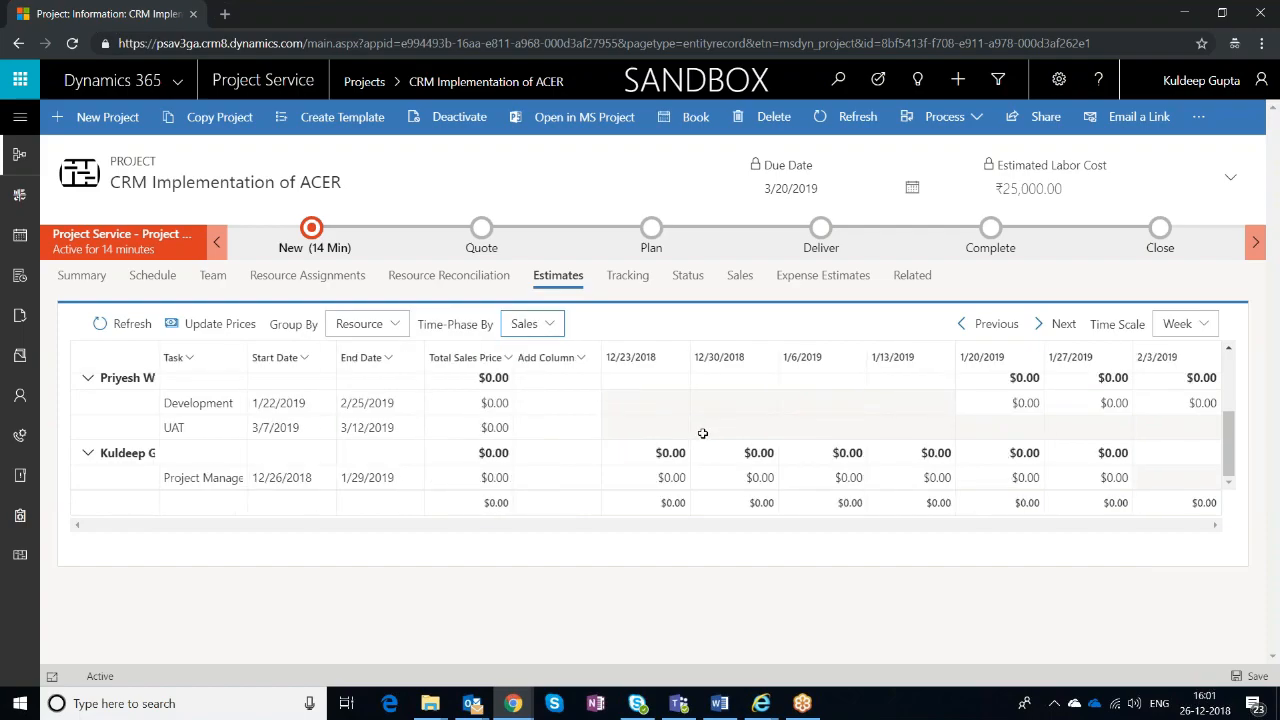
pyautogui.scroll(-3, 565, 375)
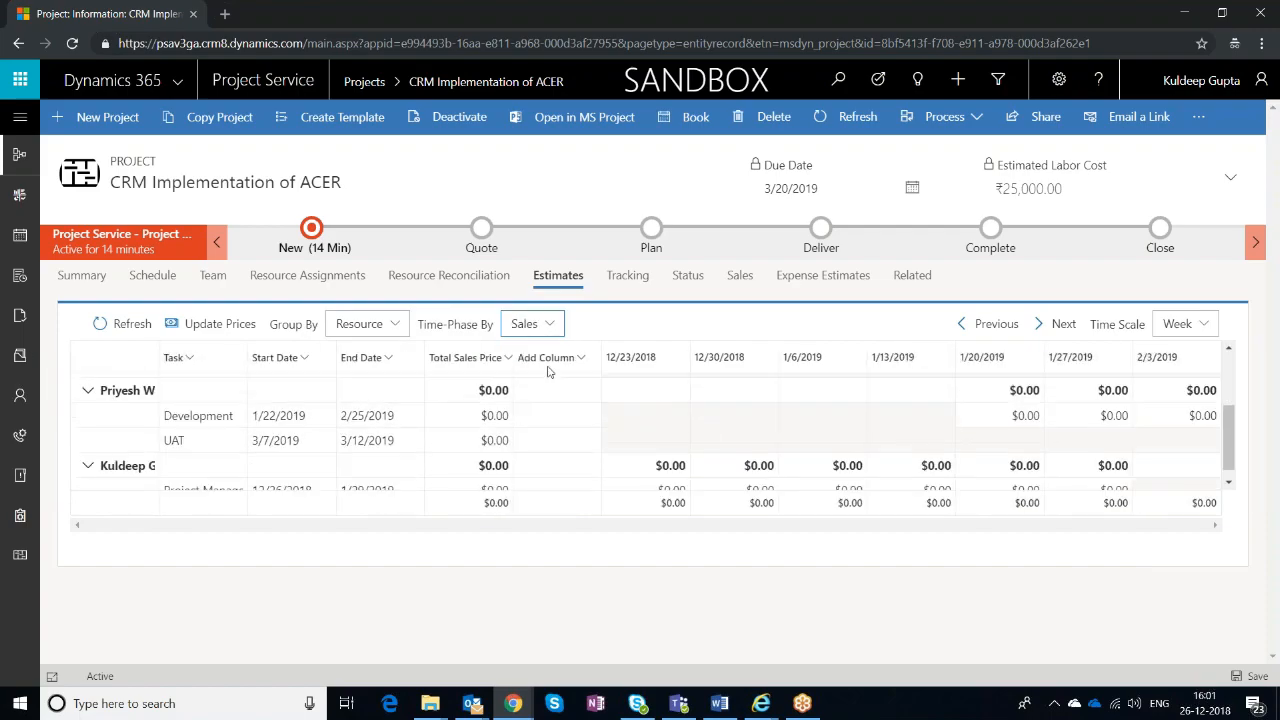
pyautogui.click(240, 323)
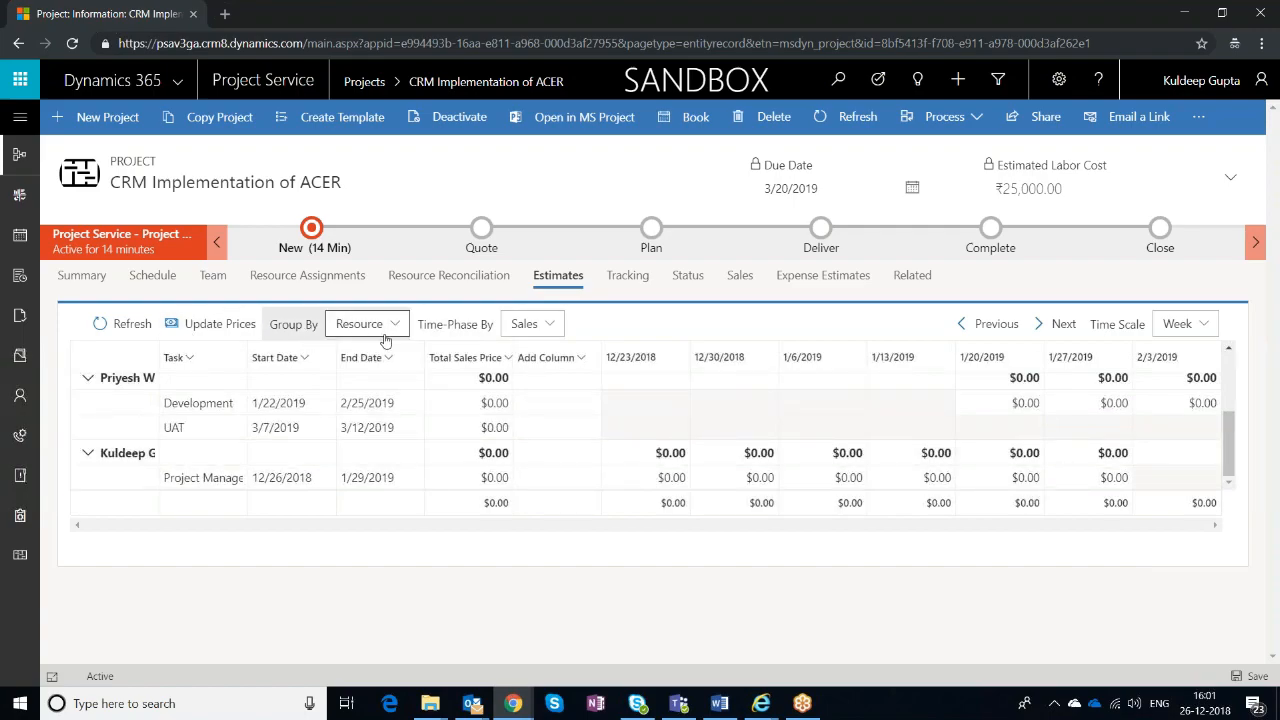
pyautogui.click(524, 324)
pyautogui.click(522, 350)
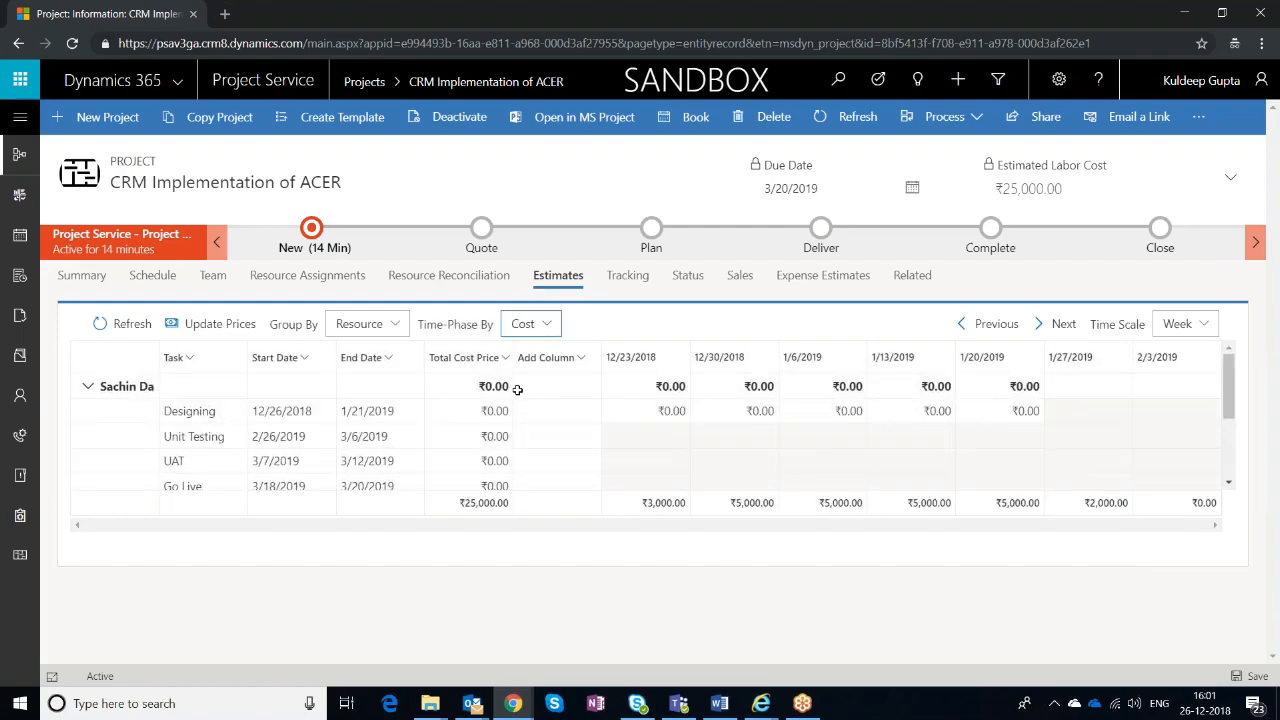
# Step: Review the project's effort tracking, status, sales contract, expense estimates and the available related record types
pyautogui.click(630, 277)
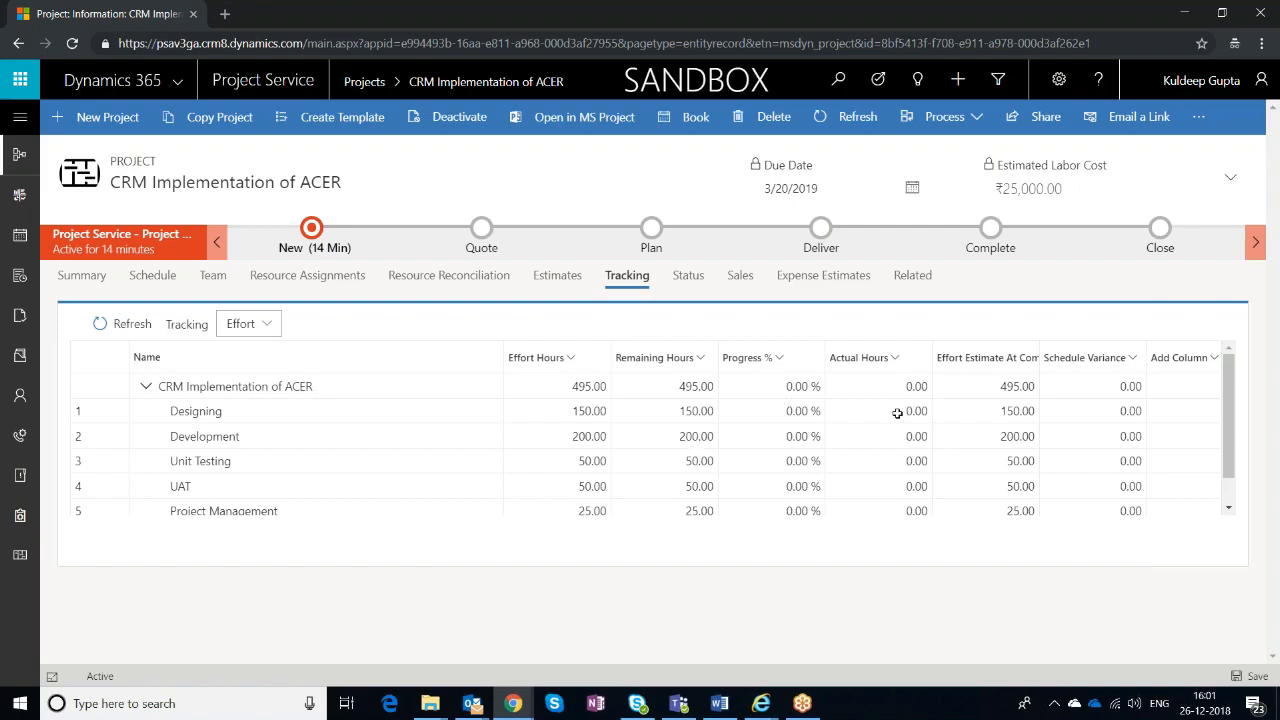
pyautogui.click(690, 278)
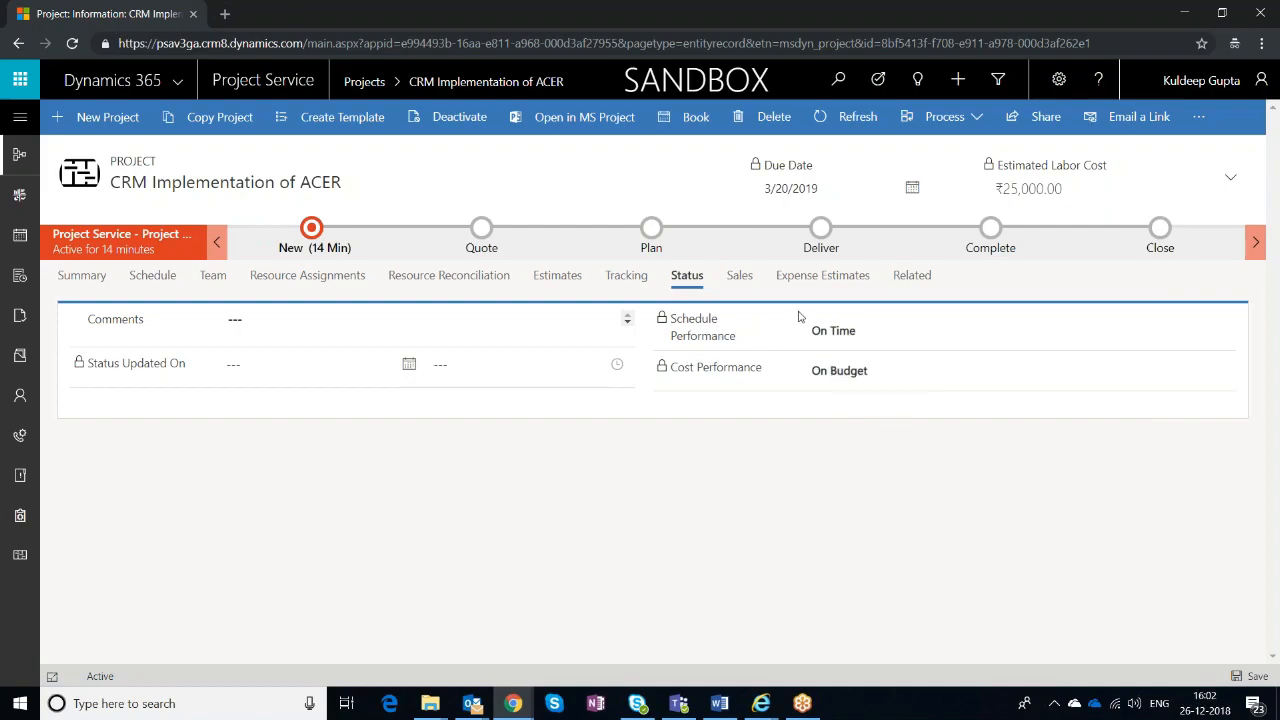
pyautogui.click(739, 279)
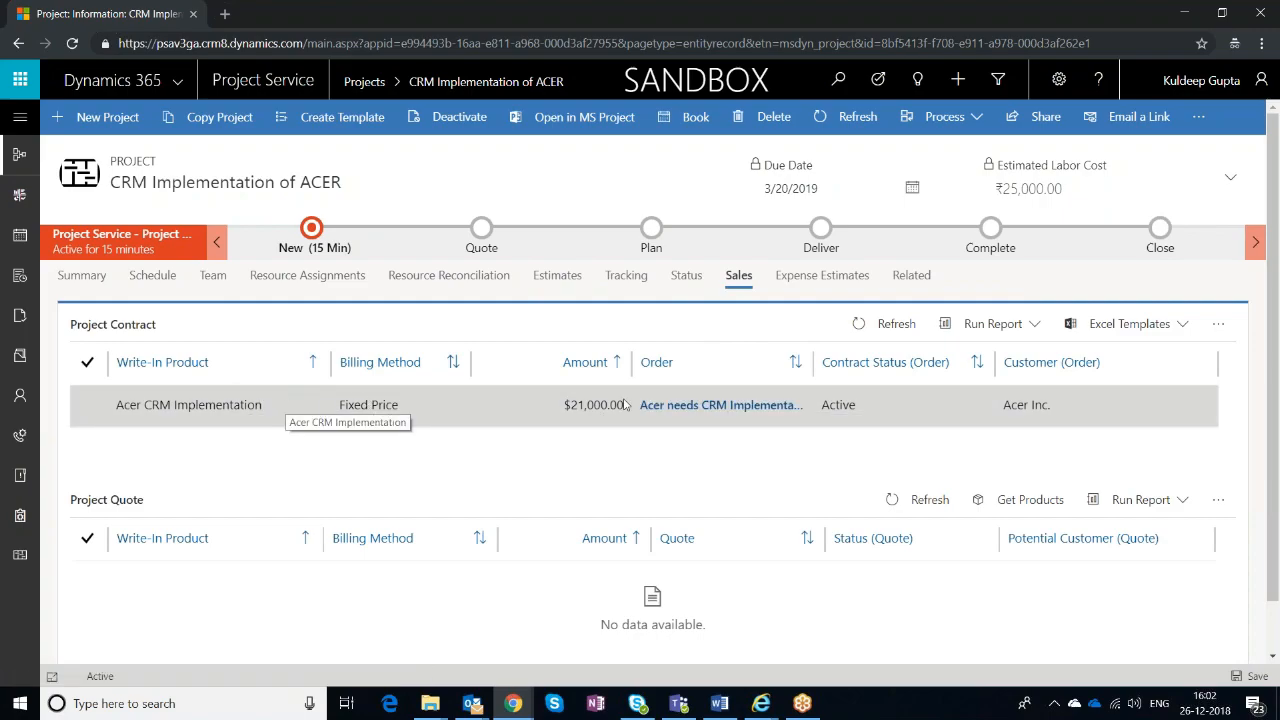
pyautogui.click(822, 285)
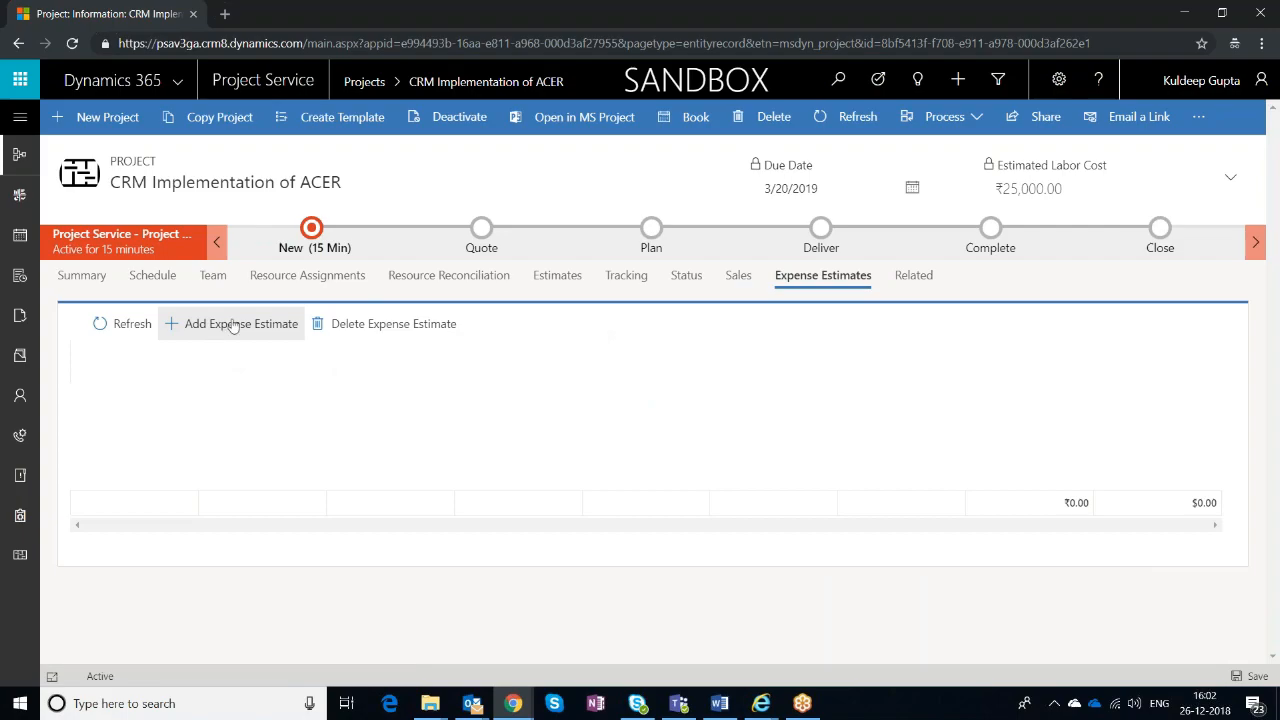
pyautogui.click(896, 278)
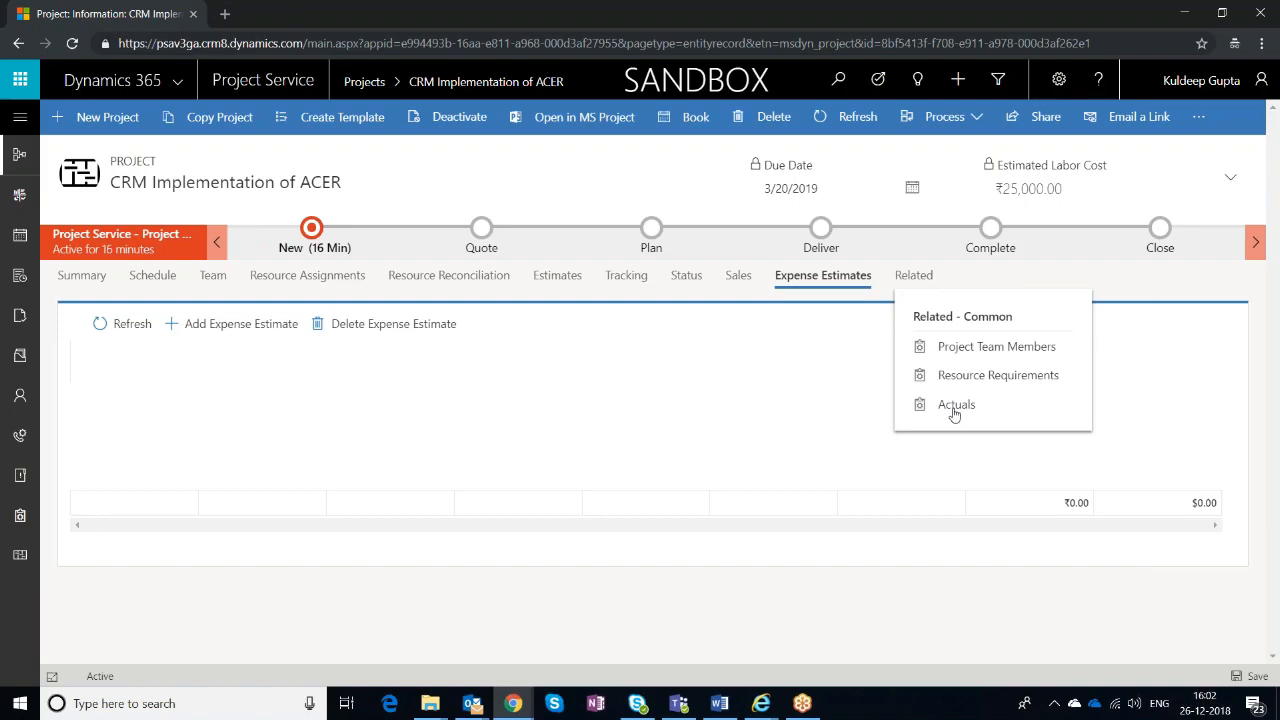
pyautogui.click(741, 422)
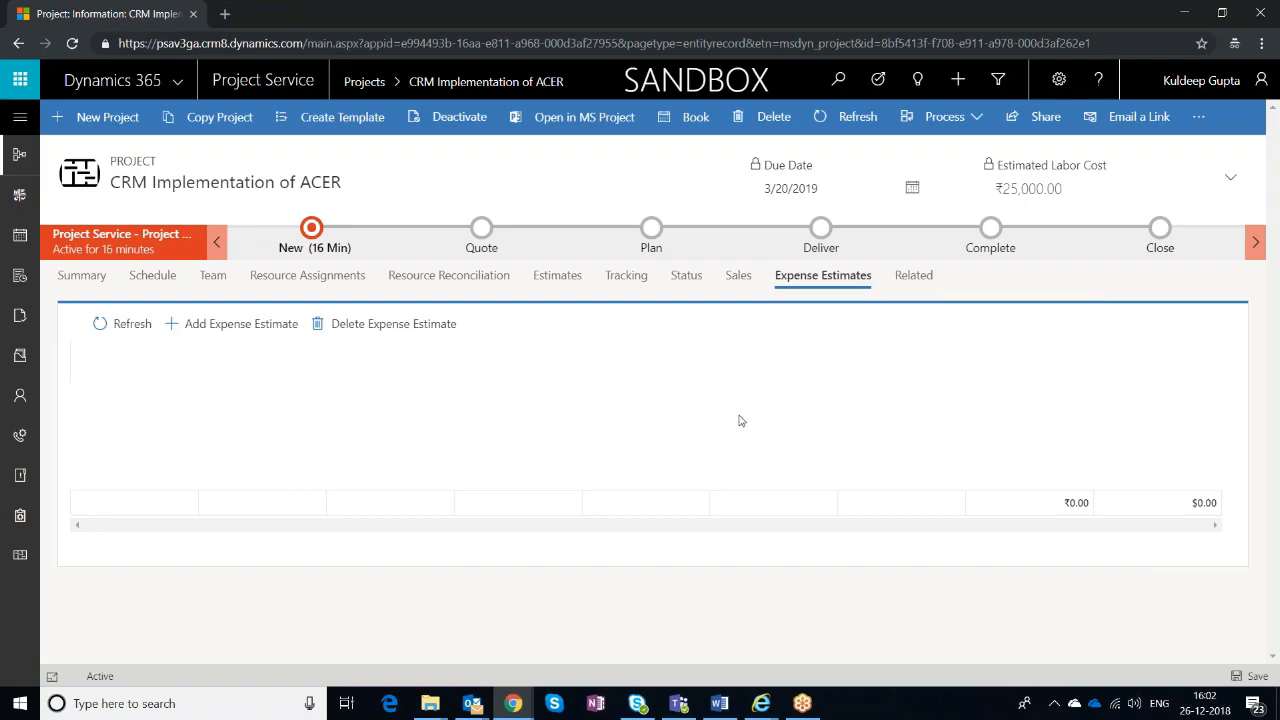